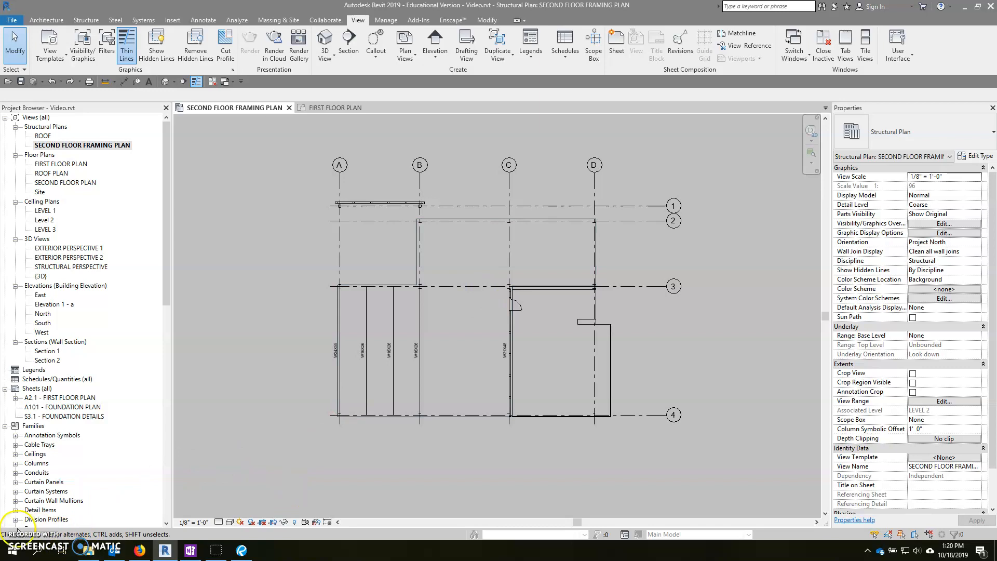
Switch back to the First Floor Plan view.
key("ctrl+Tab")
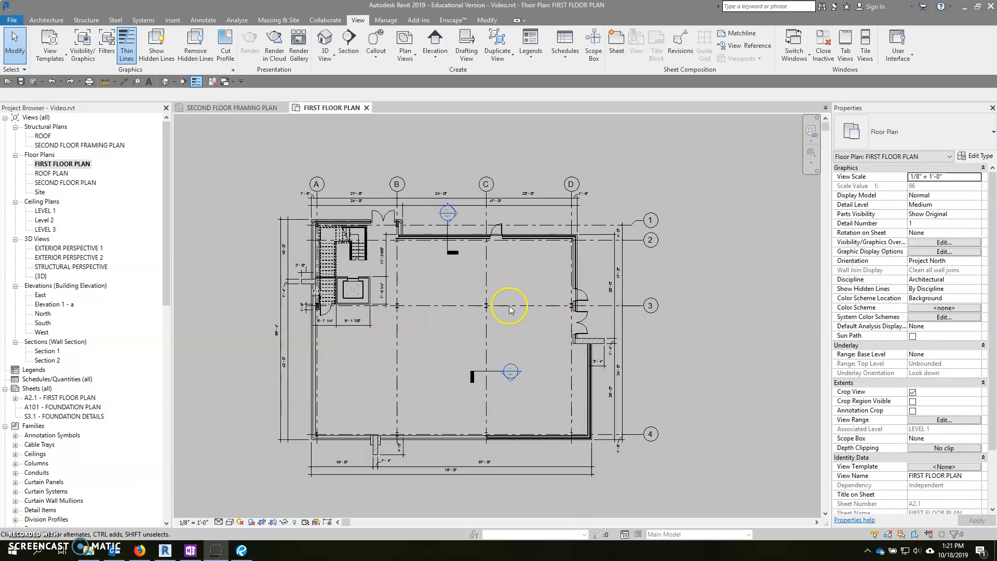
middle_click_drag(479, 310, 526, 305)
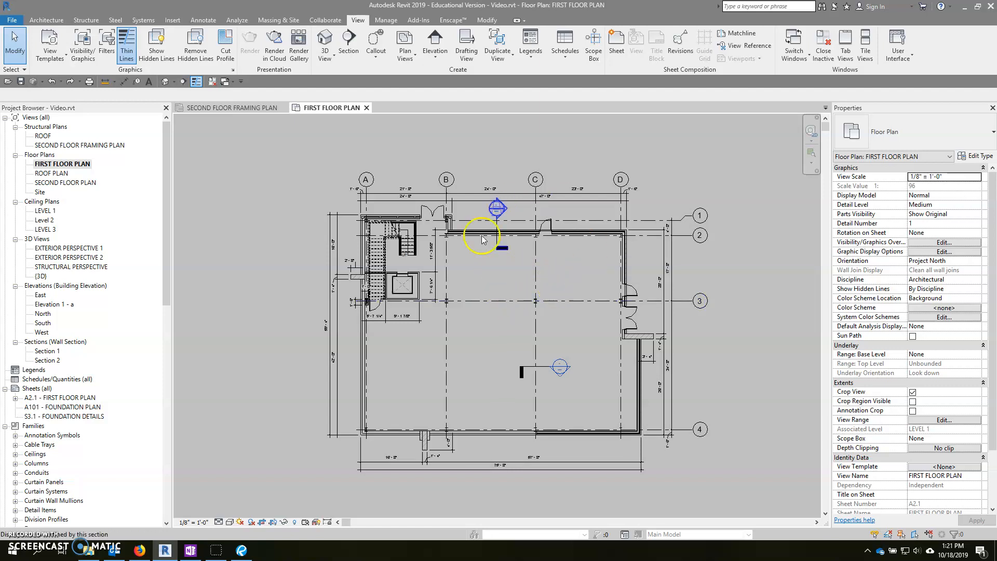
scroll(579, 387, "up", 1)
scroll(561, 366, "up", 1)
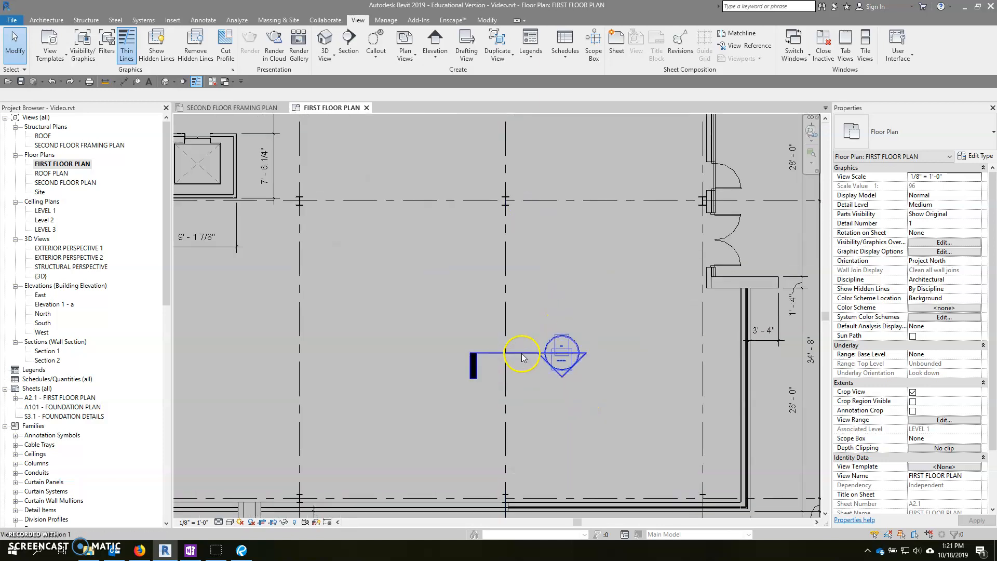
left_click(511, 355)
scroll(512, 390, "down", 3)
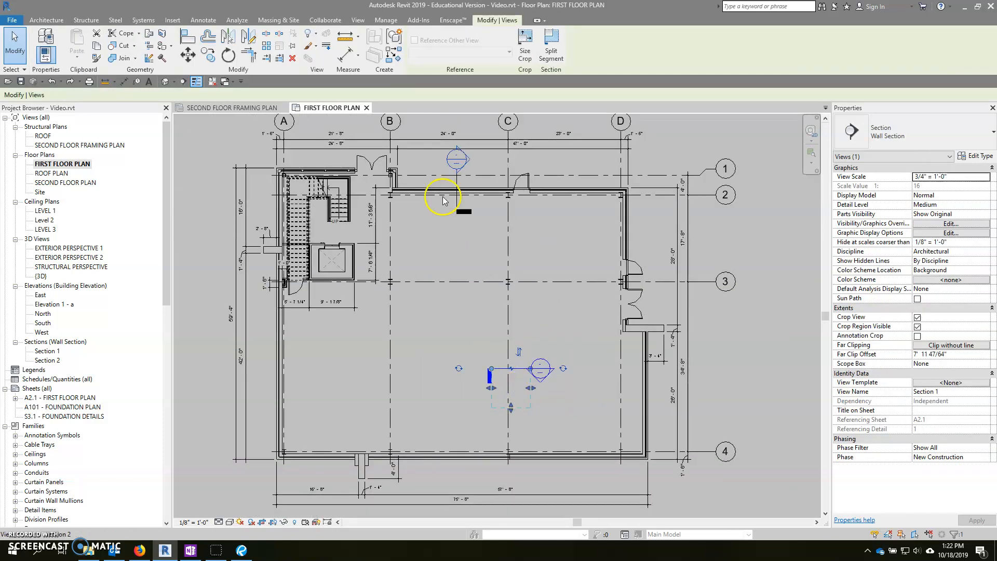
scroll(444, 197, "up", 3)
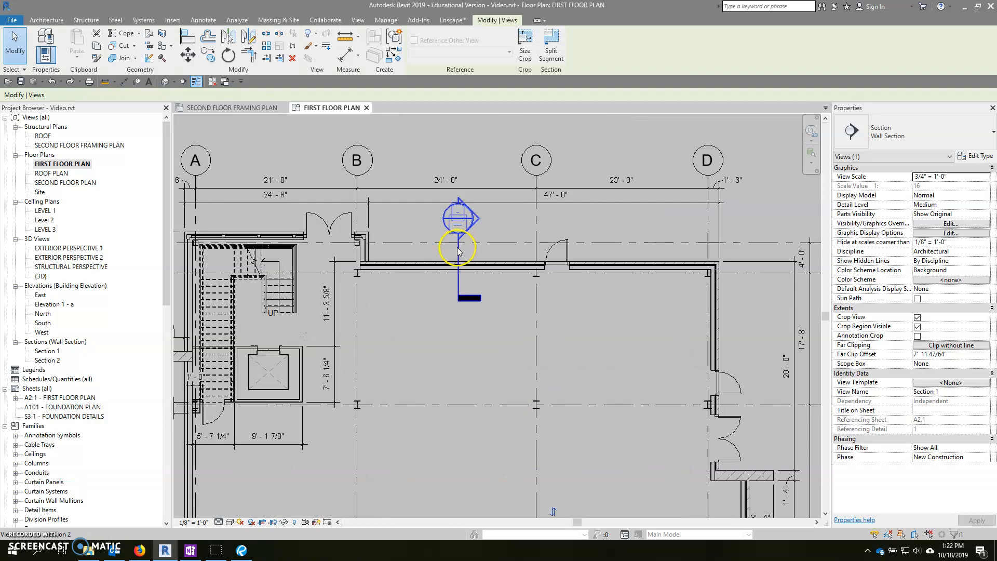
scroll(458, 247, "down", 2)
scroll(458, 248, "up", 1)
scroll(460, 265, "up", 2)
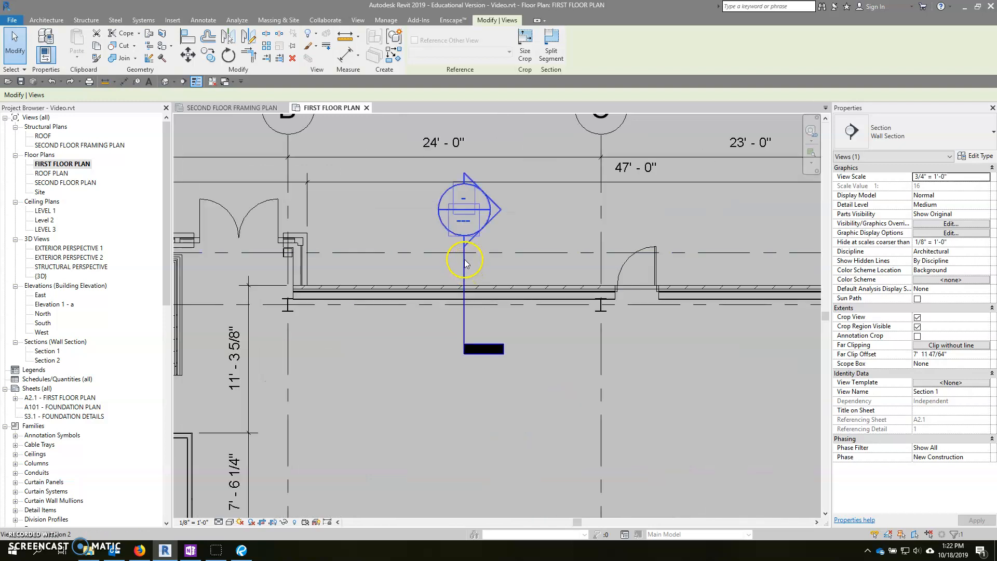
scroll(465, 261, "down", 2)
scroll(465, 261, "up", 2)
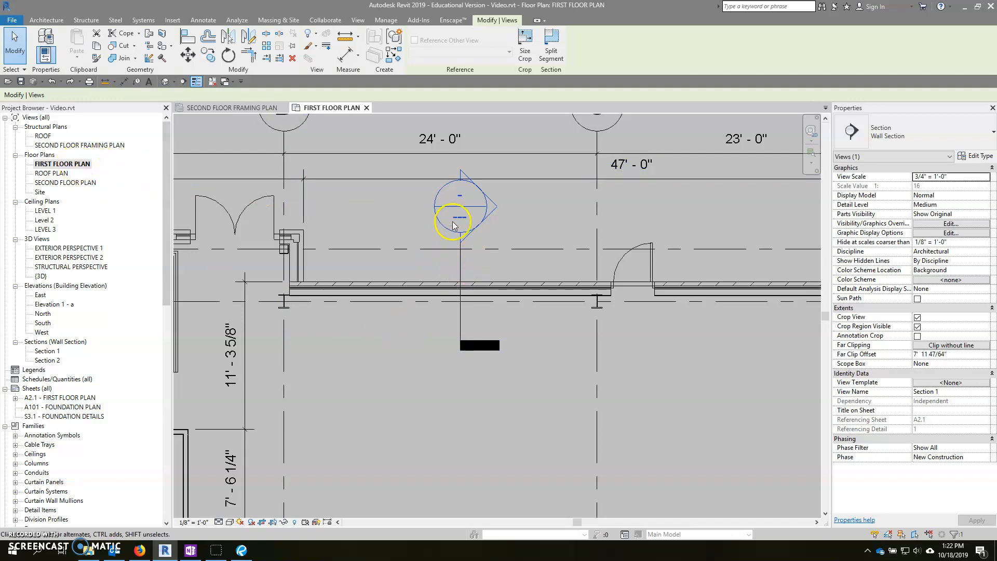
left_click(462, 316)
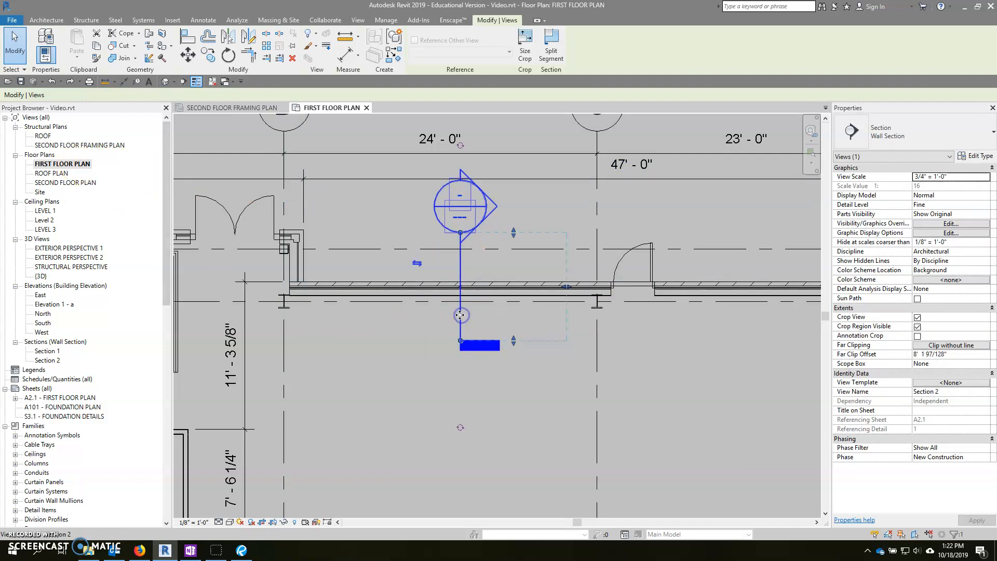
scroll(359, 190, "down", 3)
scroll(358, 190, "down", 2)
scroll(420, 339, "up", 4)
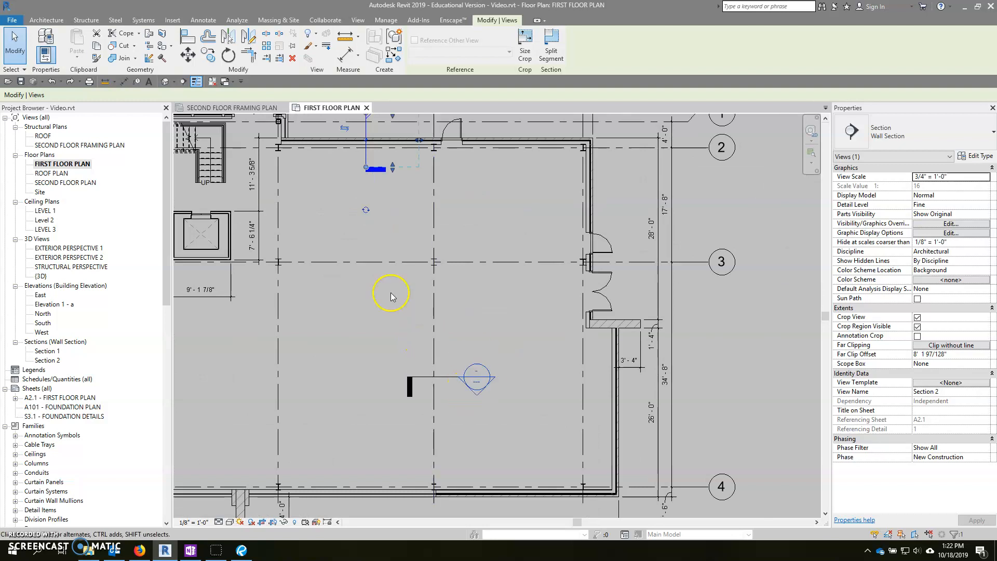
left_click(65, 182)
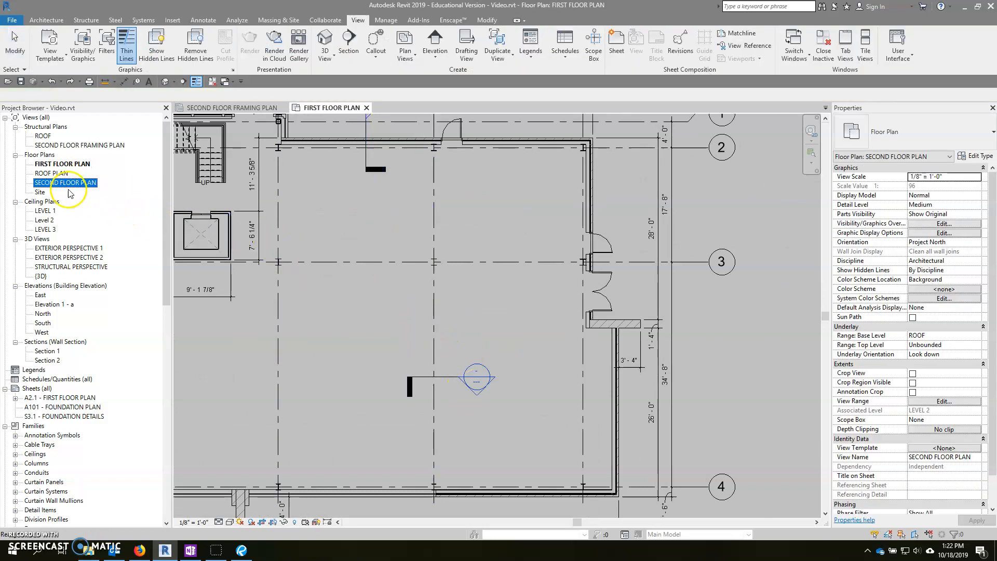
Open the Second Floor Plan, inspect its section marker, then reopen the Second Floor Framing Plan.
double_click(67, 182)
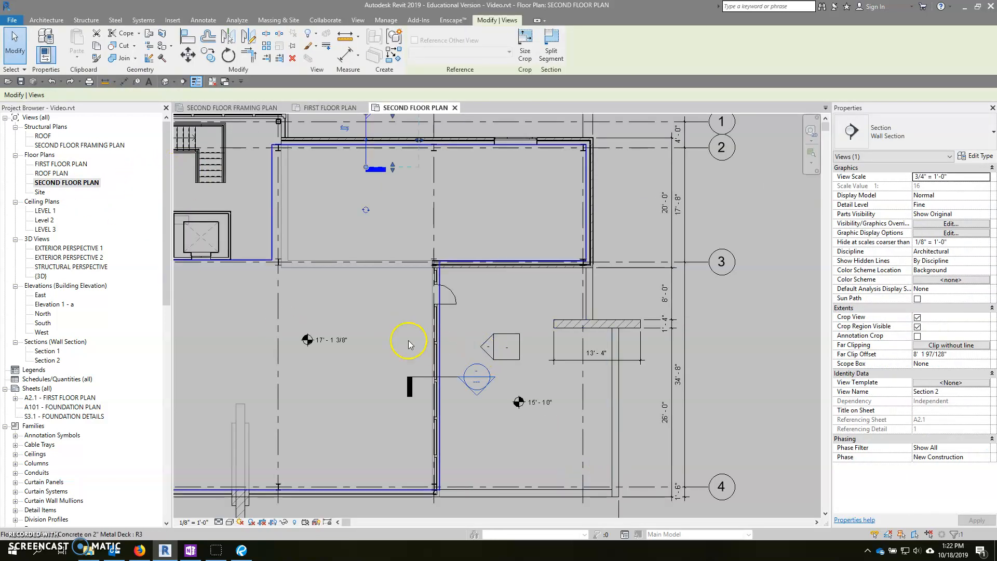
left_click(453, 380)
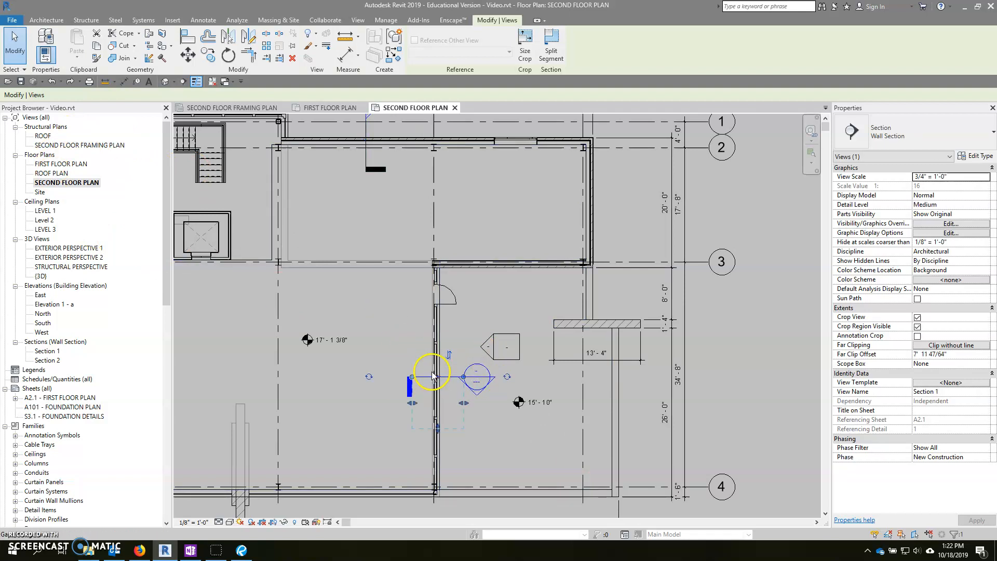
scroll(431, 304, "down", 2)
scroll(441, 362, "up", 1)
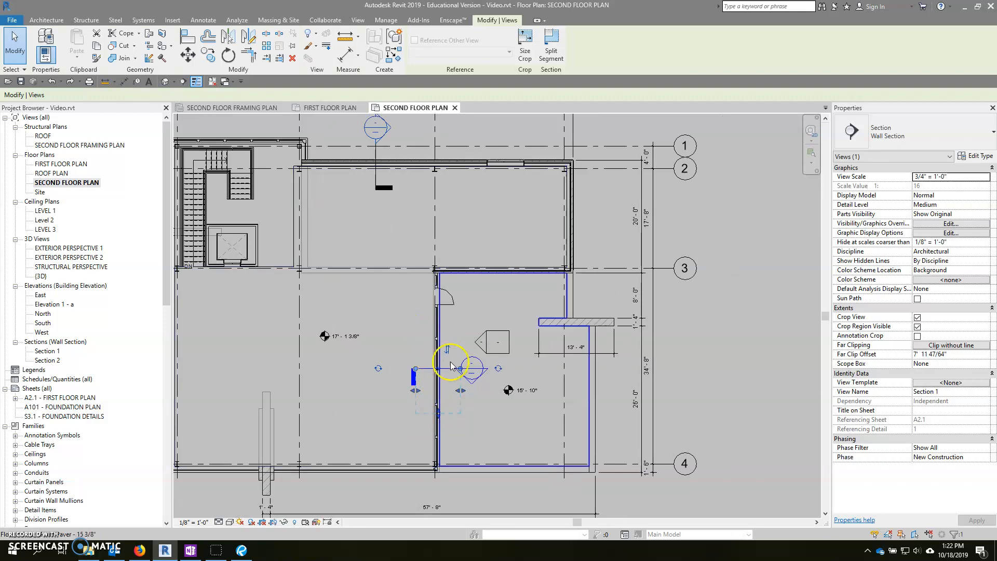
scroll(448, 343, "down", 2)
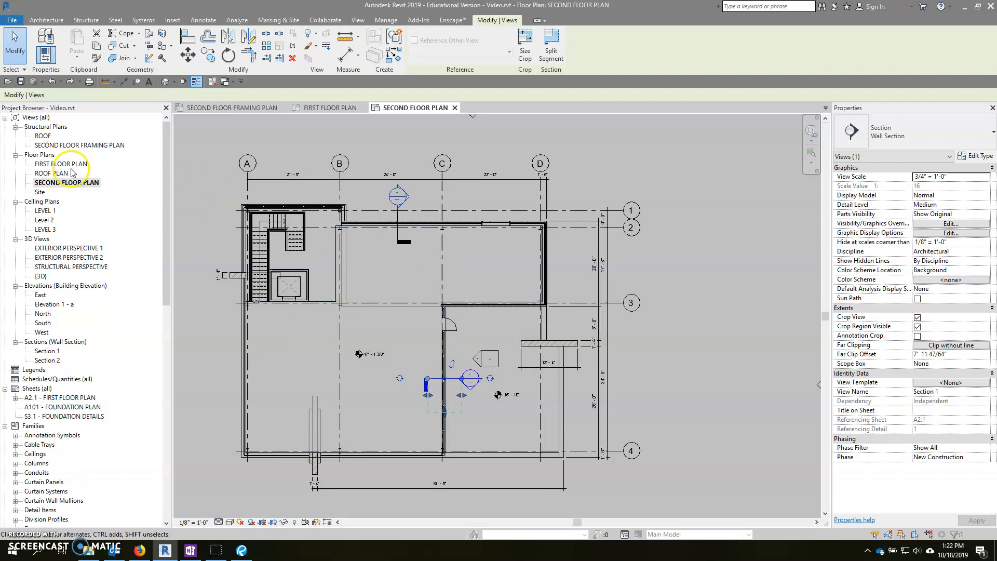
double_click(68, 146)
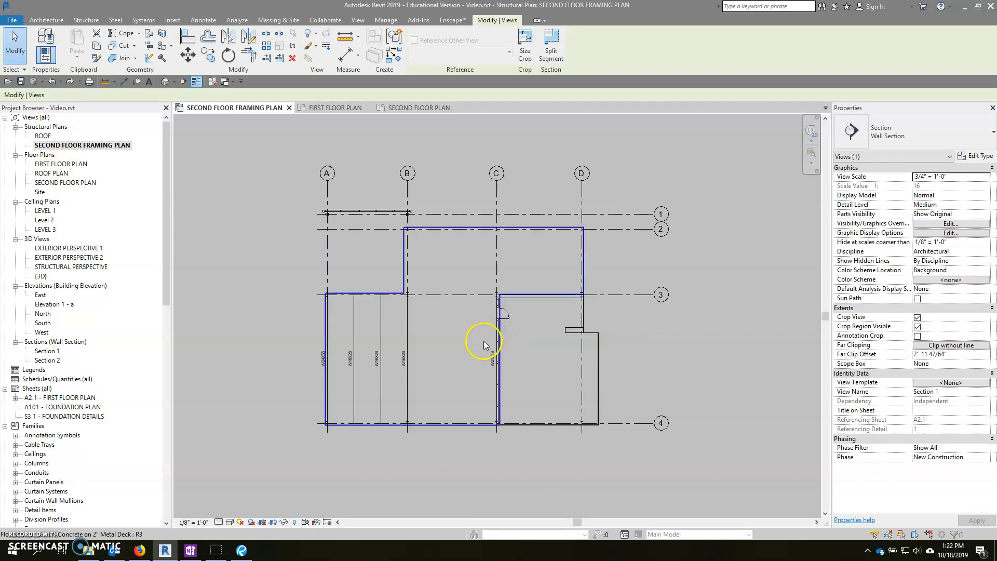
scroll(484, 341, "up", 1)
scroll(509, 374, "up", 1)
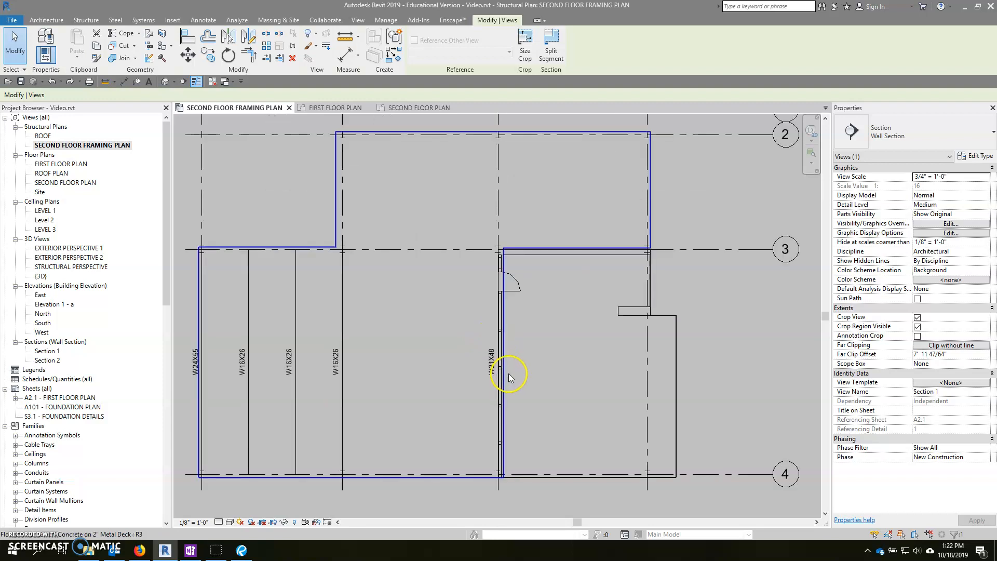
scroll(499, 366, "up", 2)
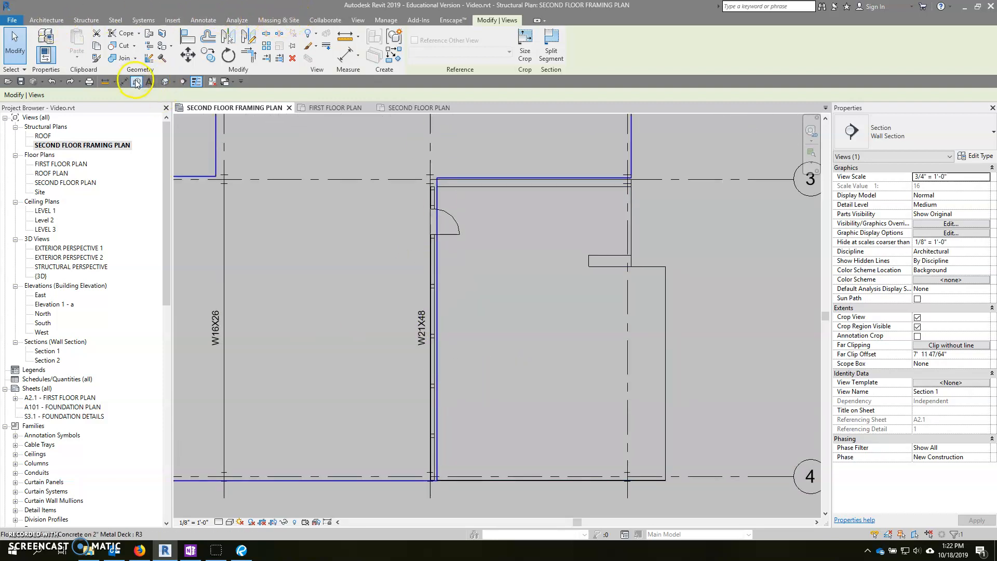
Place a Wall Section (Section 3) across the W21X48 beam between grids 3 and 4.
left_click(170, 82)
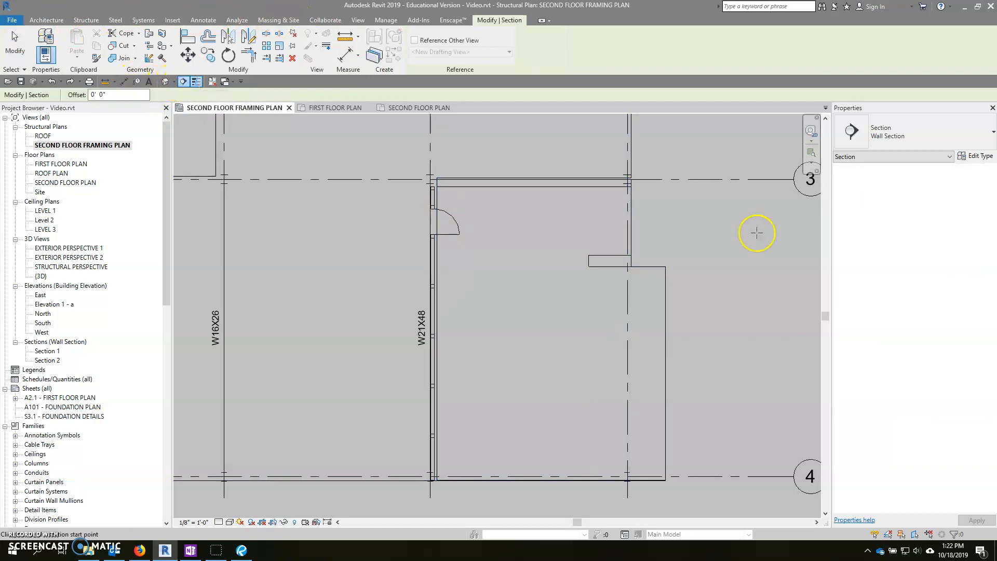
left_click(912, 131)
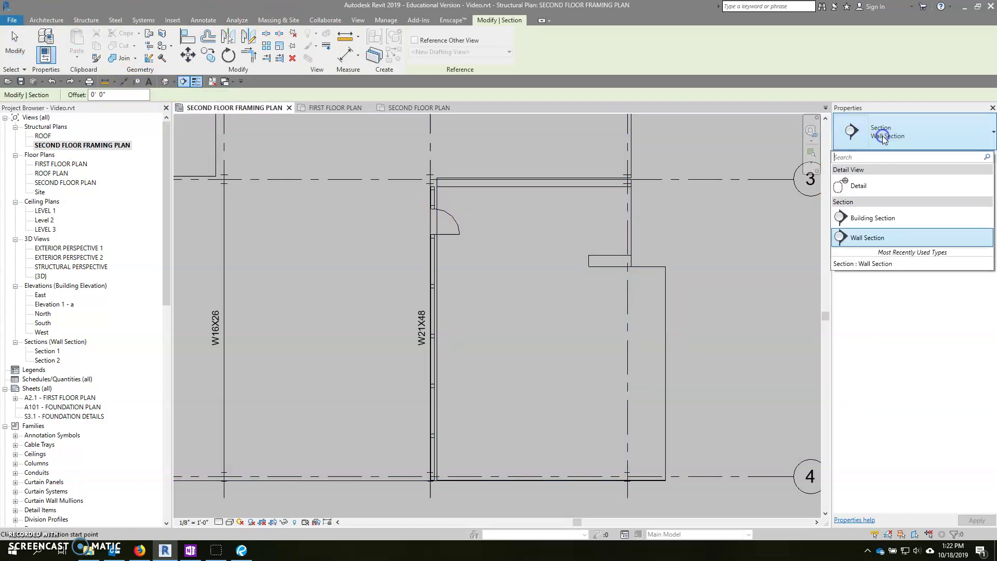
left_click(872, 237)
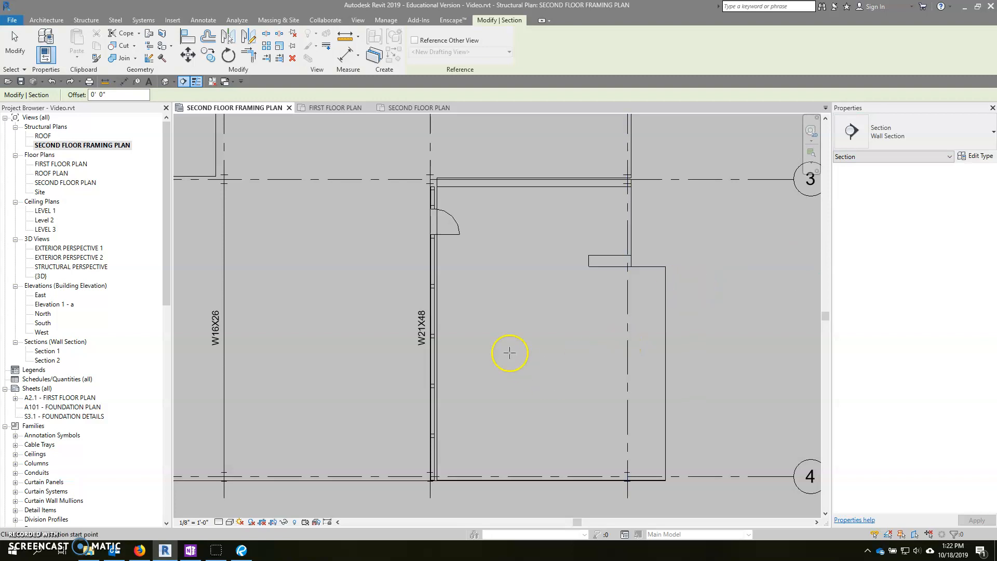
left_click(469, 357)
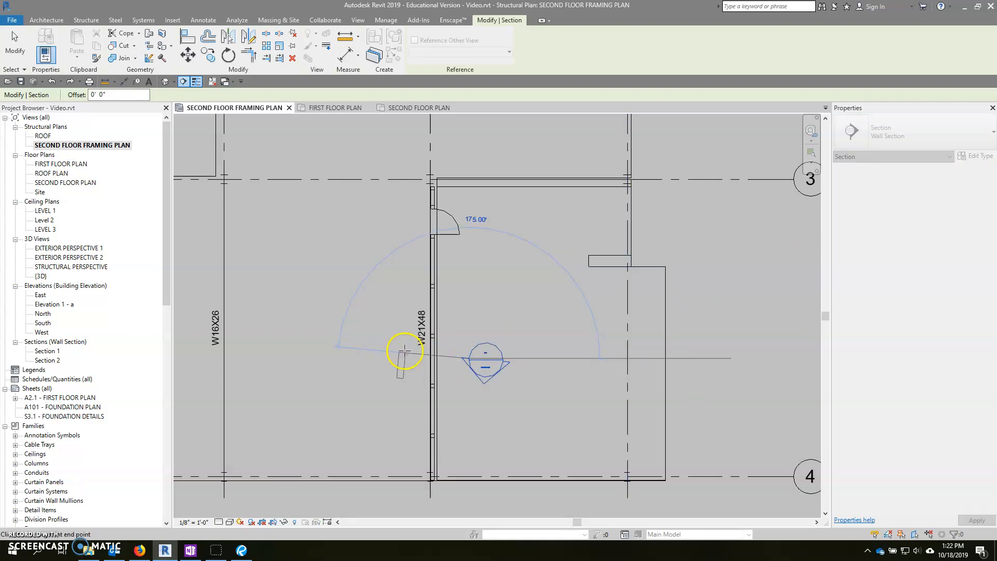
left_click(405, 357)
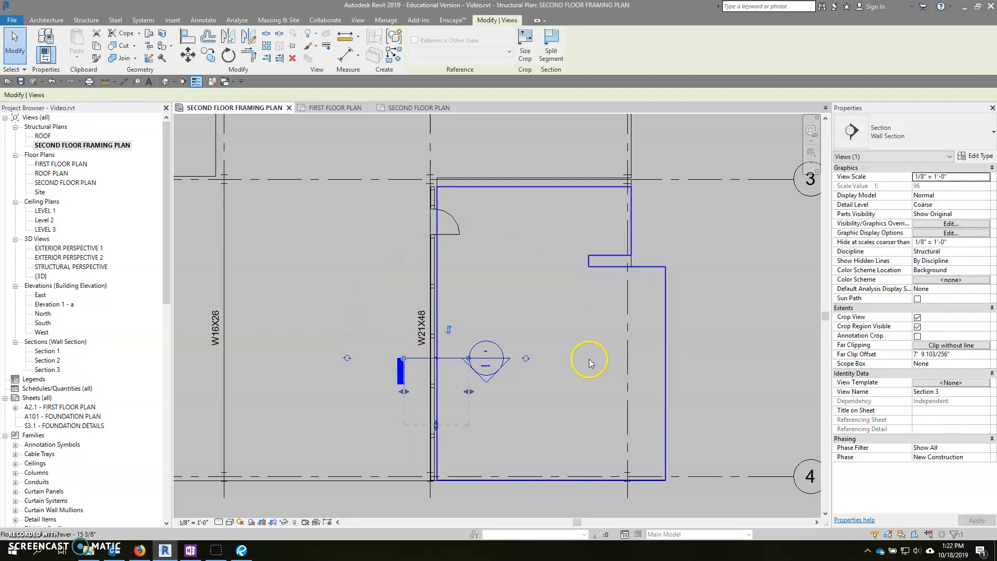
left_click(484, 361)
Review the new Section 3 marker in the Second Floor Framing Plan.
left_click(375, 277)
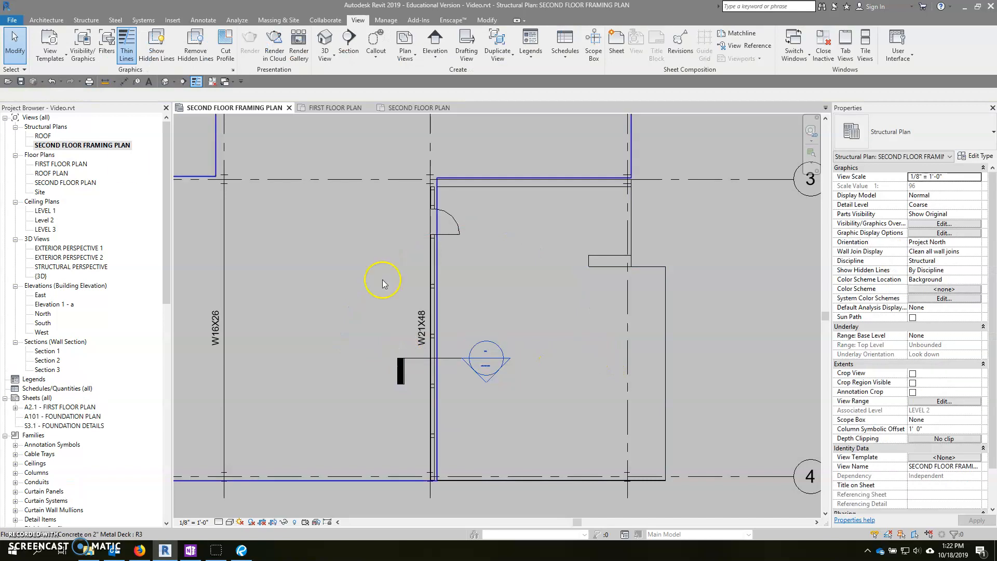
double_click(69, 183)
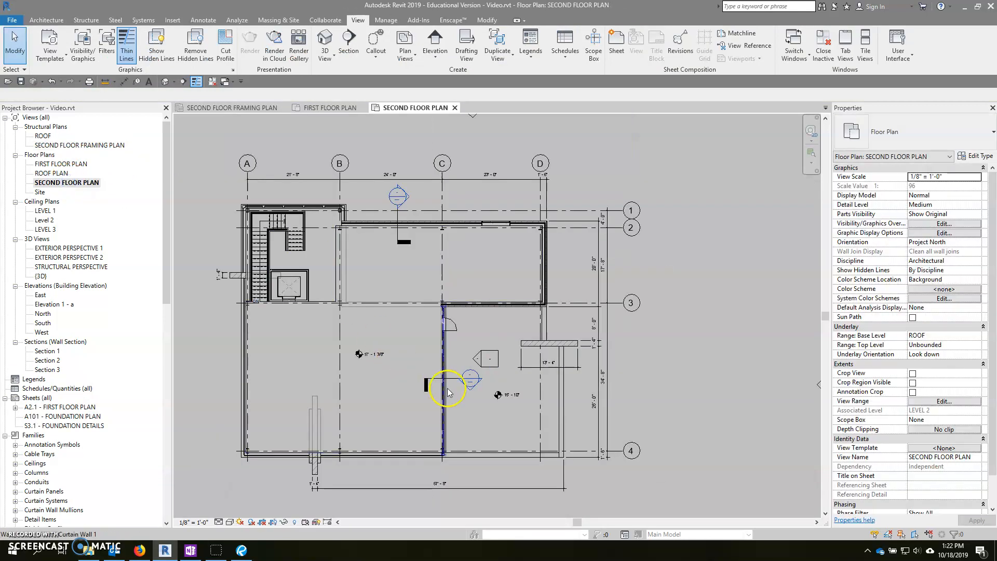
scroll(455, 379, "up", 3)
scroll(454, 380, "down", 3)
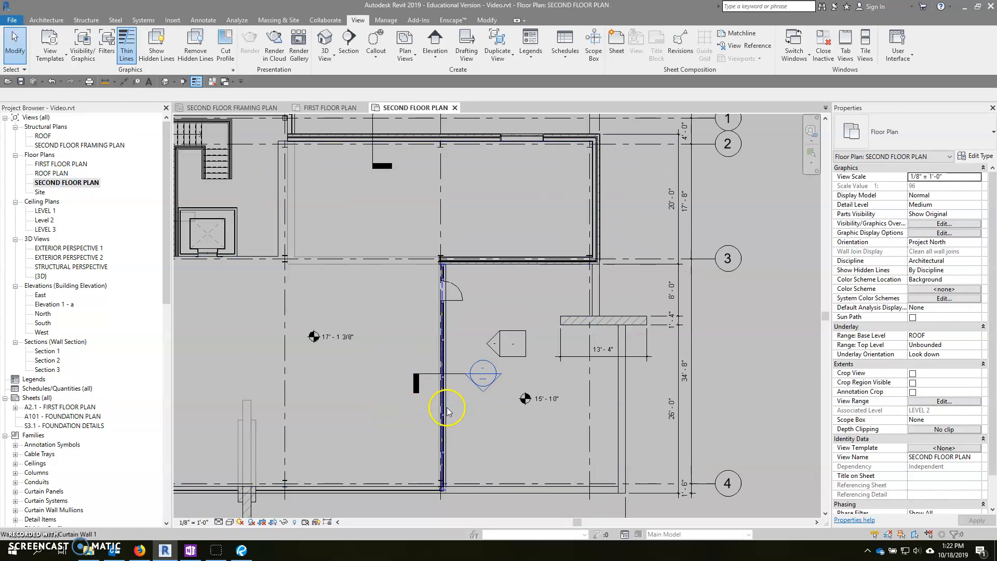
scroll(457, 390, "up", 1)
left_click(467, 389)
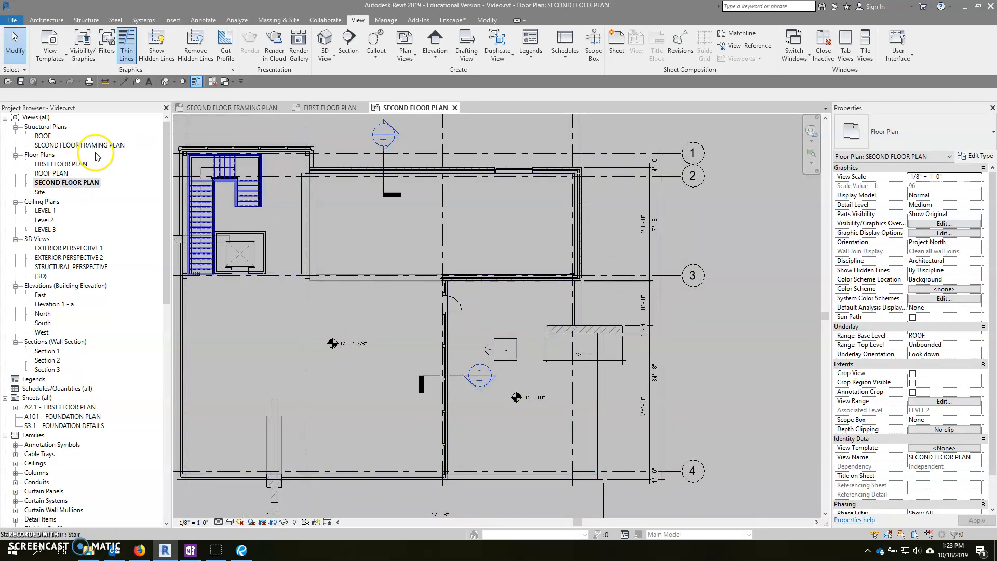
double_click(82, 146)
left_click(447, 364)
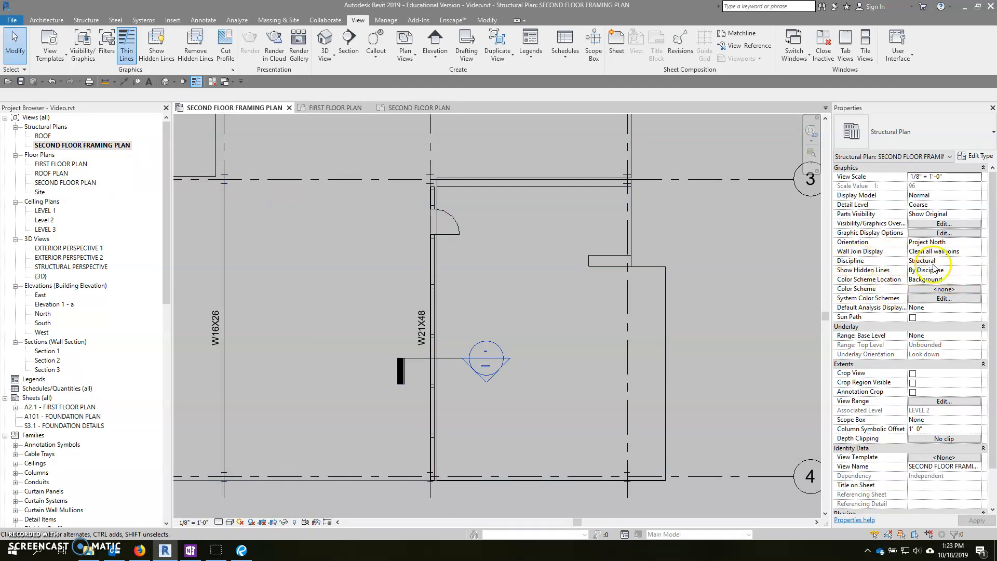
left_click(493, 352)
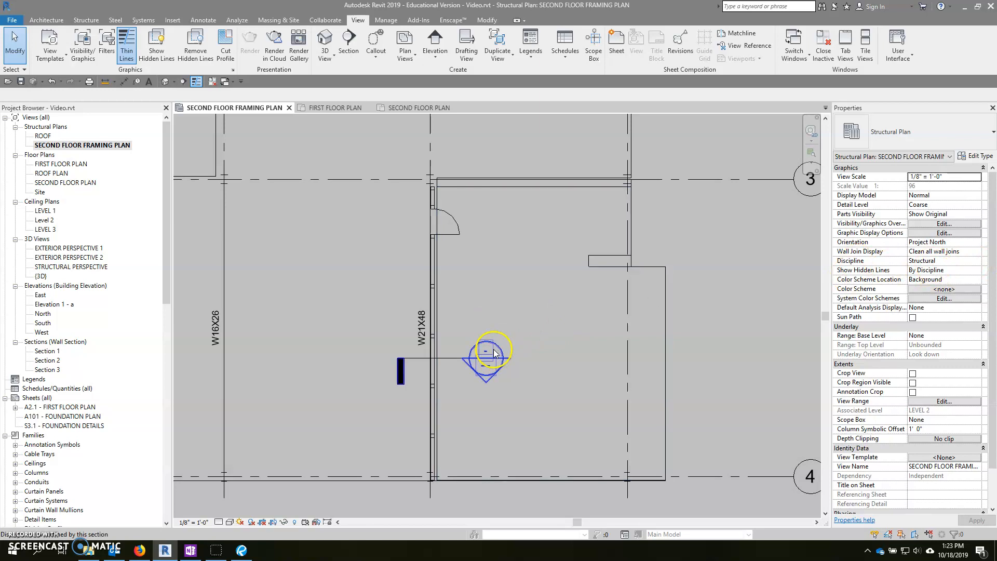
scroll(493, 352, "down", 3)
scroll(481, 337, "up", 3)
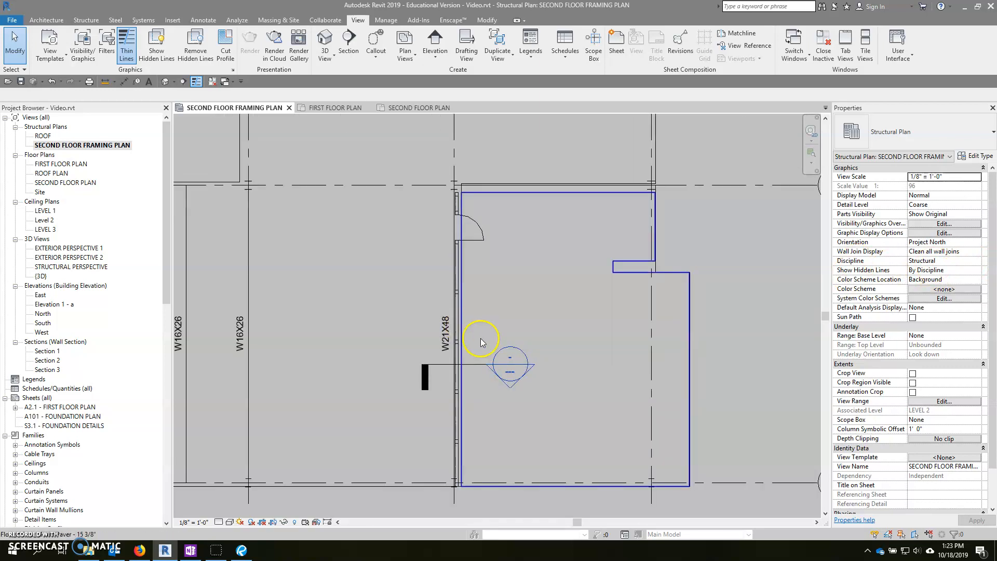
scroll(485, 370, "down", 1)
left_click(468, 375)
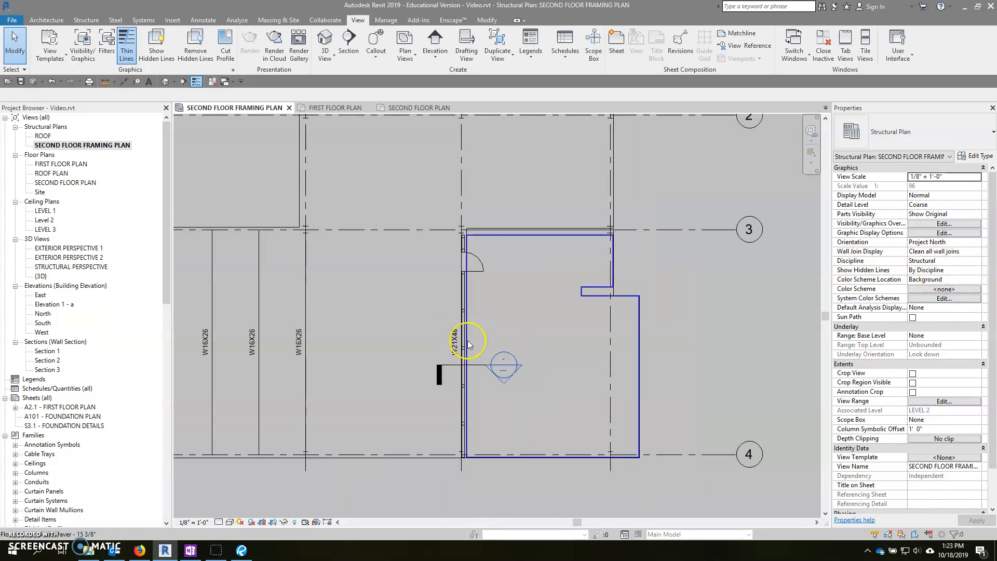
Return to the Second Floor Plan and select the Section 1 marker beside the interior wall.
left_click(419, 107)
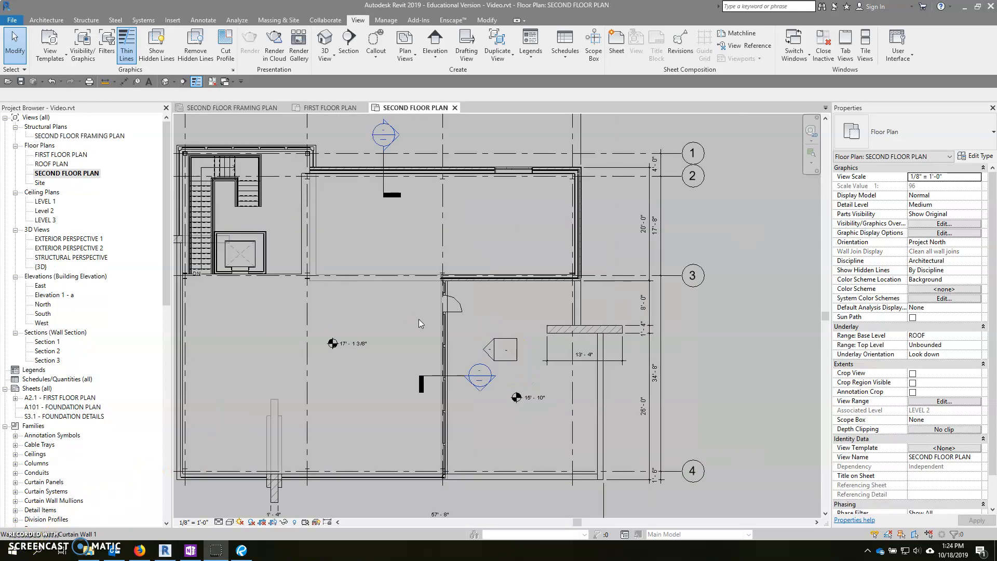
scroll(423, 390, "up", 1)
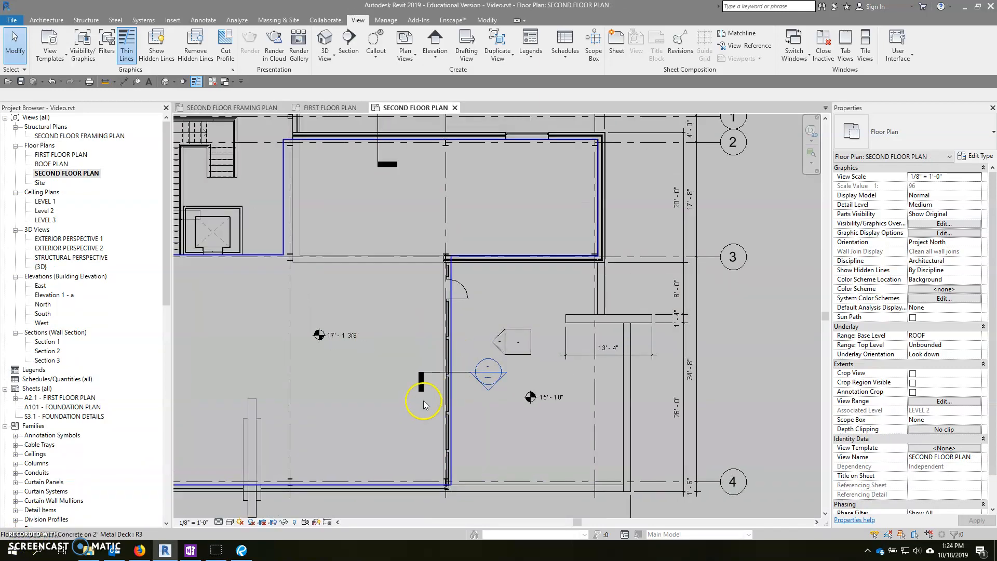
mouse_move(422, 398)
middle_mouse_down()
mouse_move(468, 358)
mouse_move(418, 357)
middle_mouse_up()
scroll(417, 357, "down", 1)
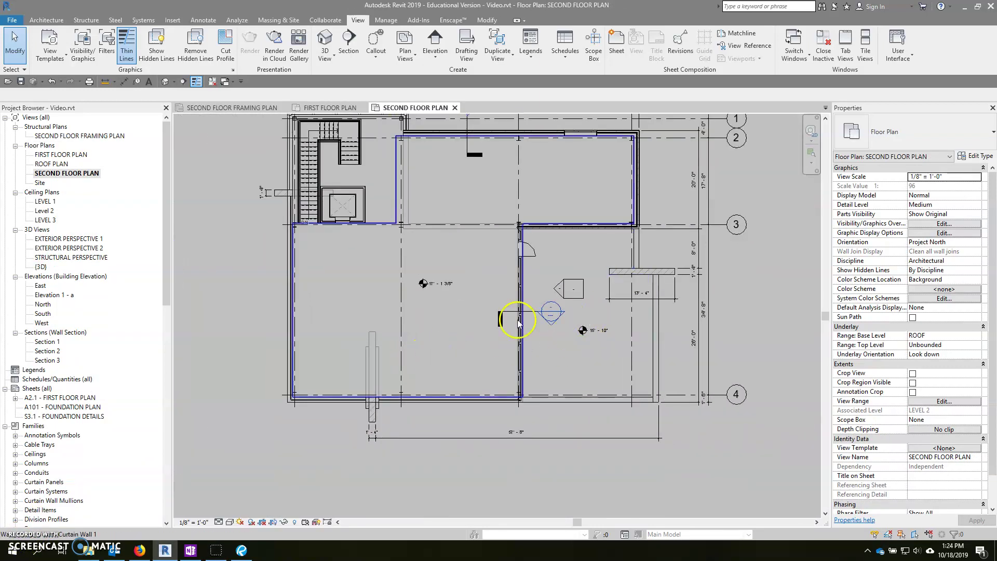
left_click(555, 314)
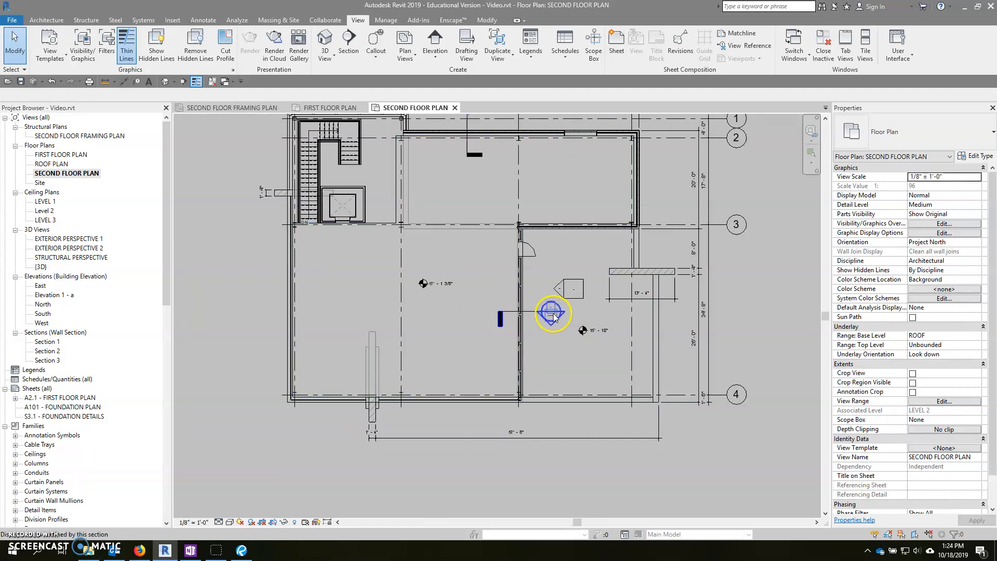
scroll(552, 322, "up", 2)
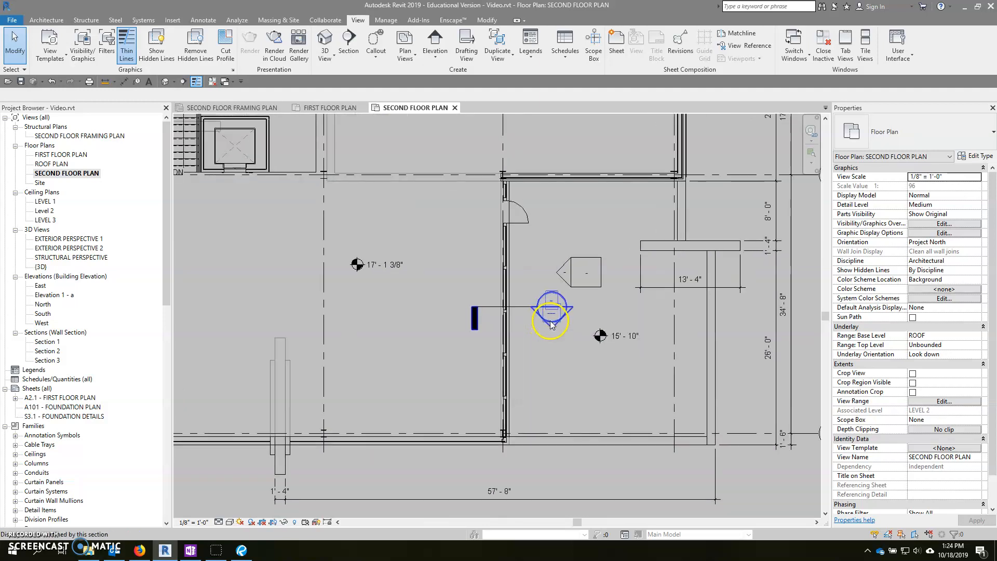
key("Escape")
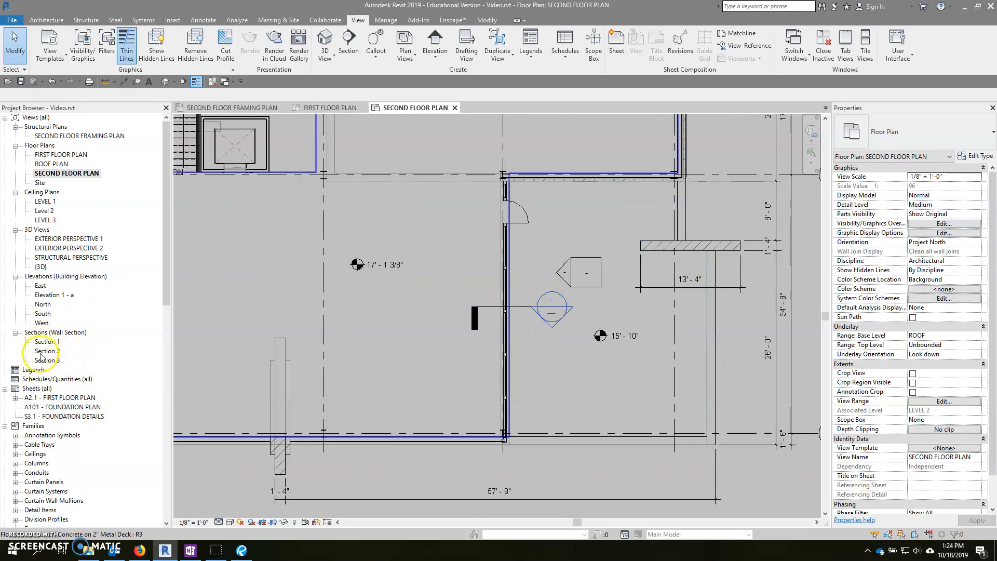
left_click(552, 320)
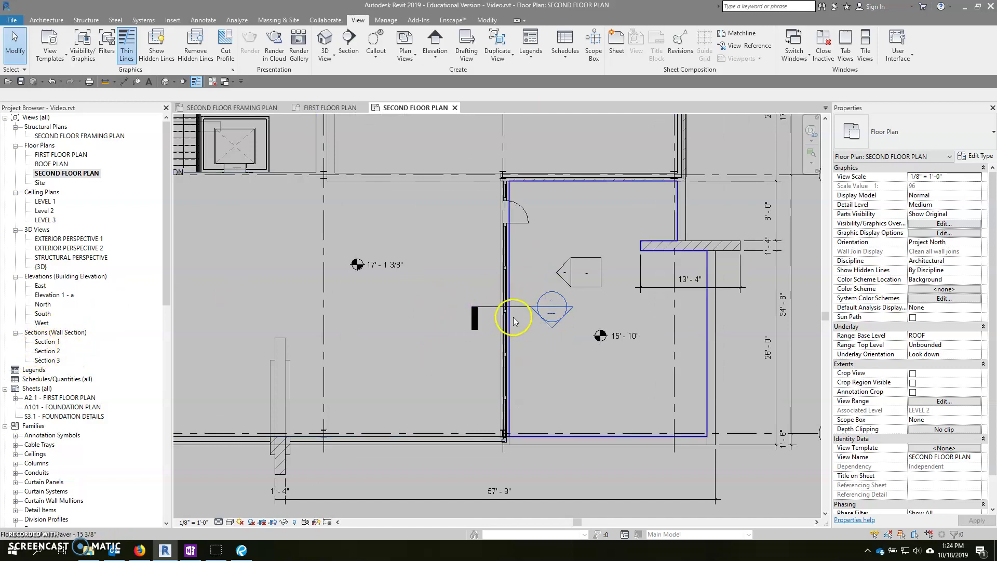
Open Section 1 and set its scale to 3/8" = 1'-0" with Fine detail level.
double_click(553, 320)
left_click(552, 326)
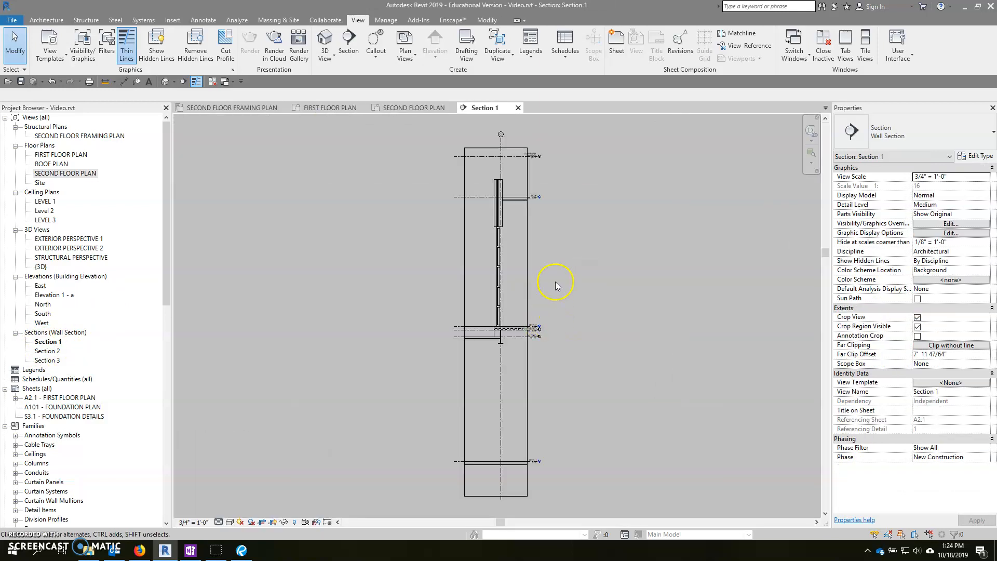
scroll(443, 299, "down", 1)
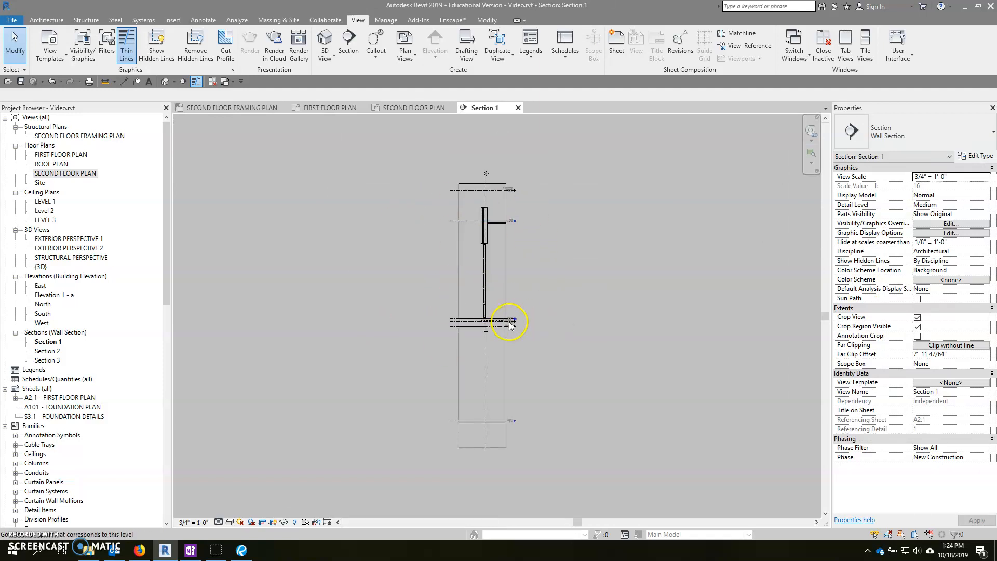
left_click(507, 368)
left_click(468, 315)
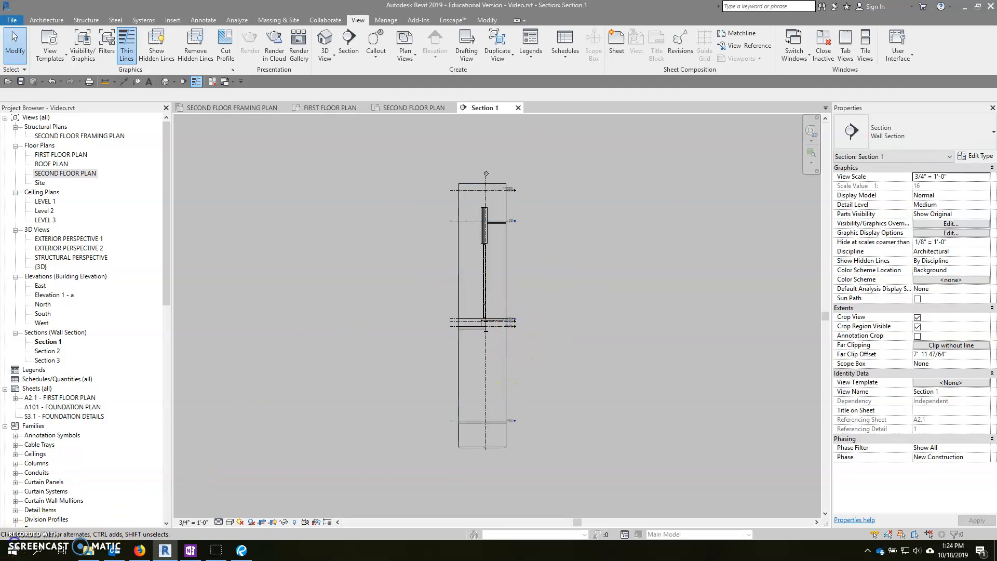
left_click(412, 364)
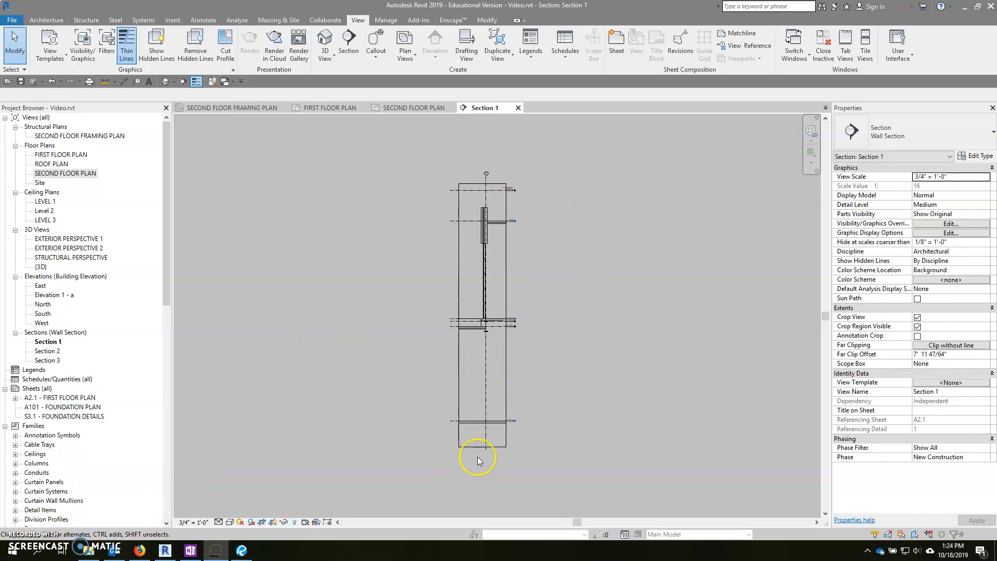
left_click(195, 522)
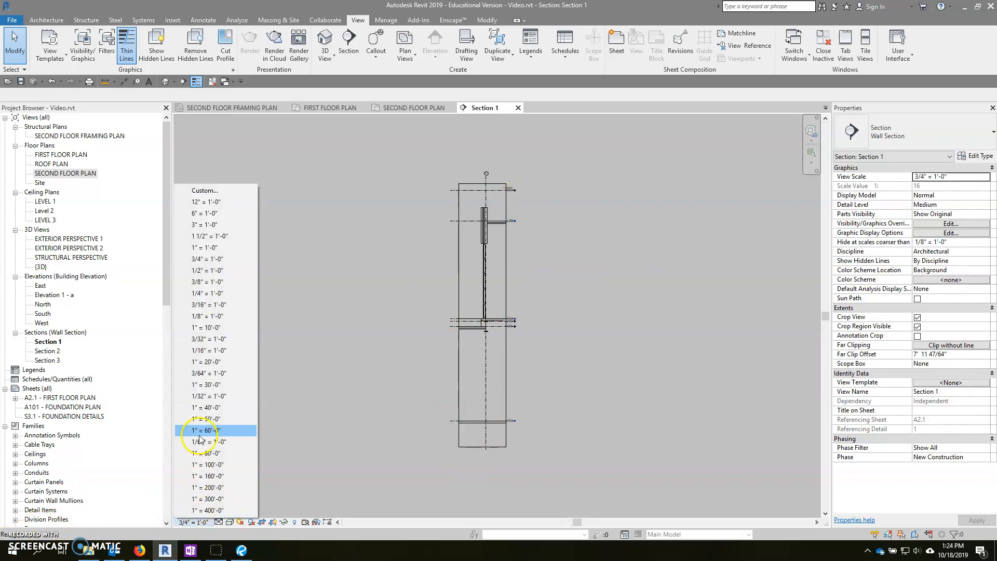
left_click(221, 282)
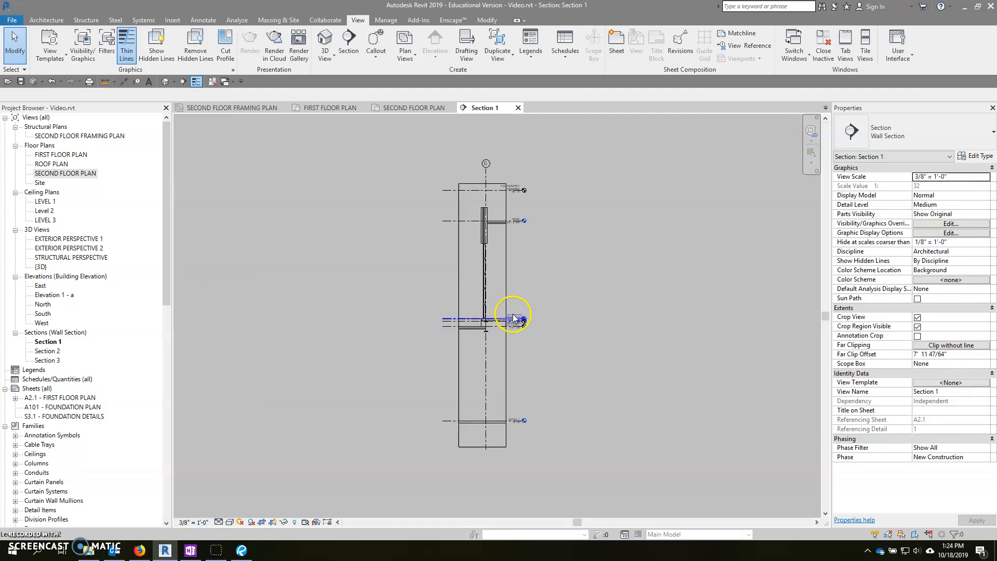
left_click(224, 522)
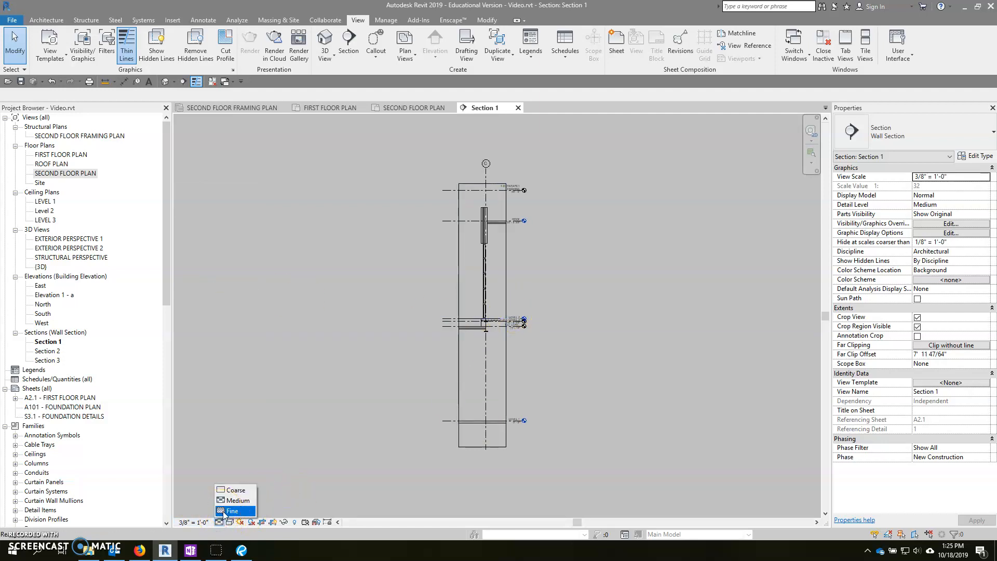
left_click(232, 516)
scroll(462, 409, "up", 1)
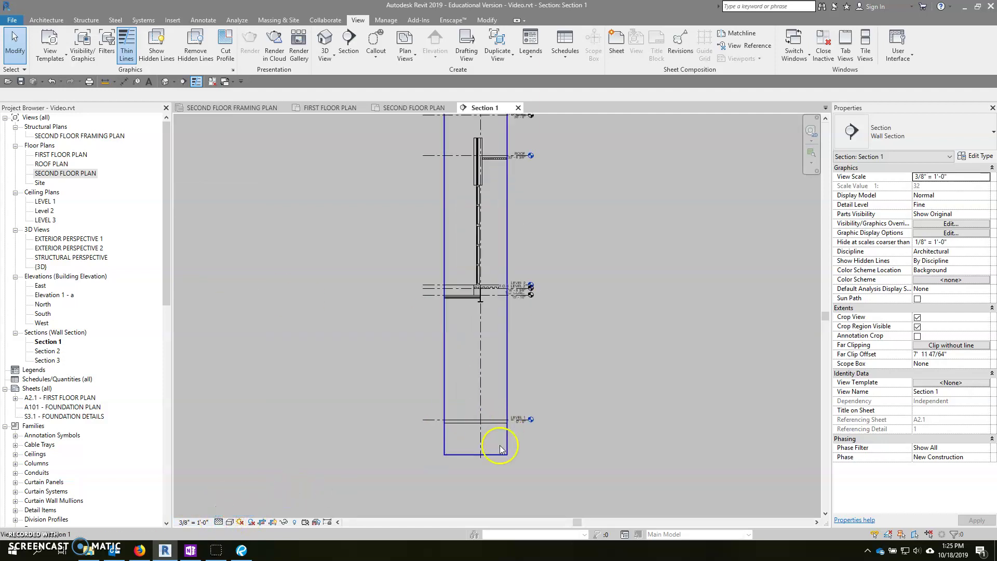
Crop Section 1 tightly from just above the roof down to just below Level 2.
left_click(470, 458)
left_click_drag(470, 458, 473, 311)
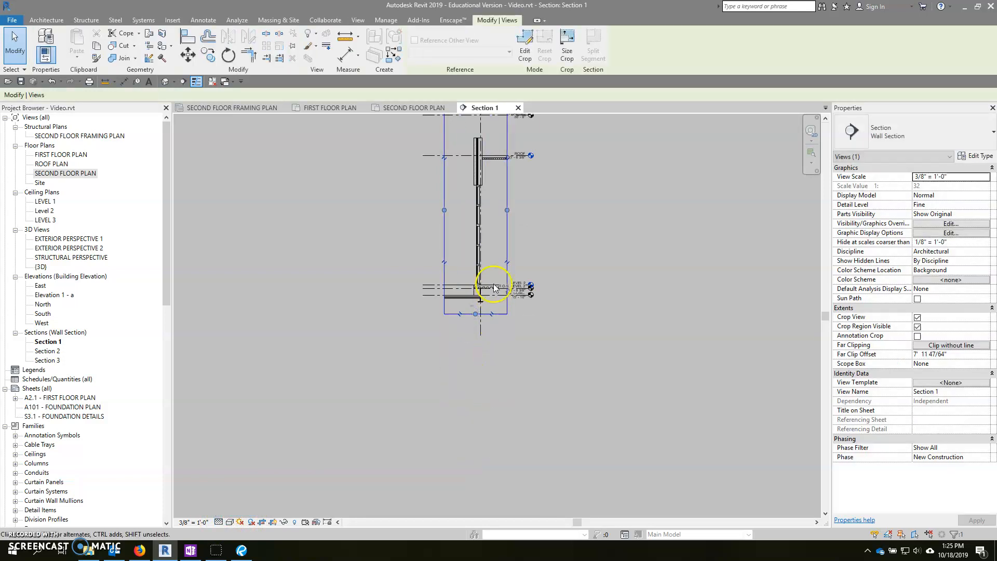
scroll(473, 312, "down", 2)
left_click_drag(467, 253, 467, 269)
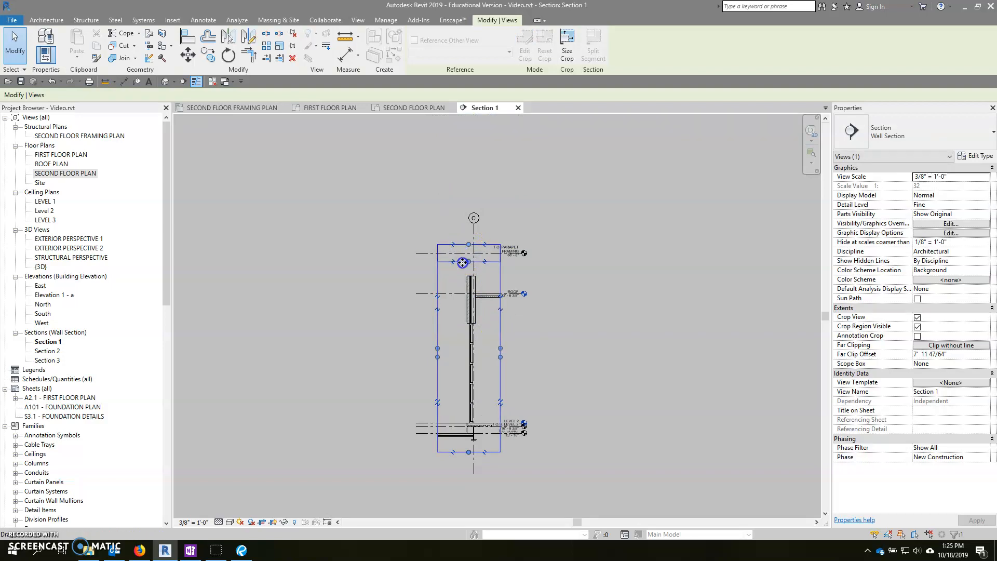
left_click(579, 350)
scroll(649, 271, "up", 2)
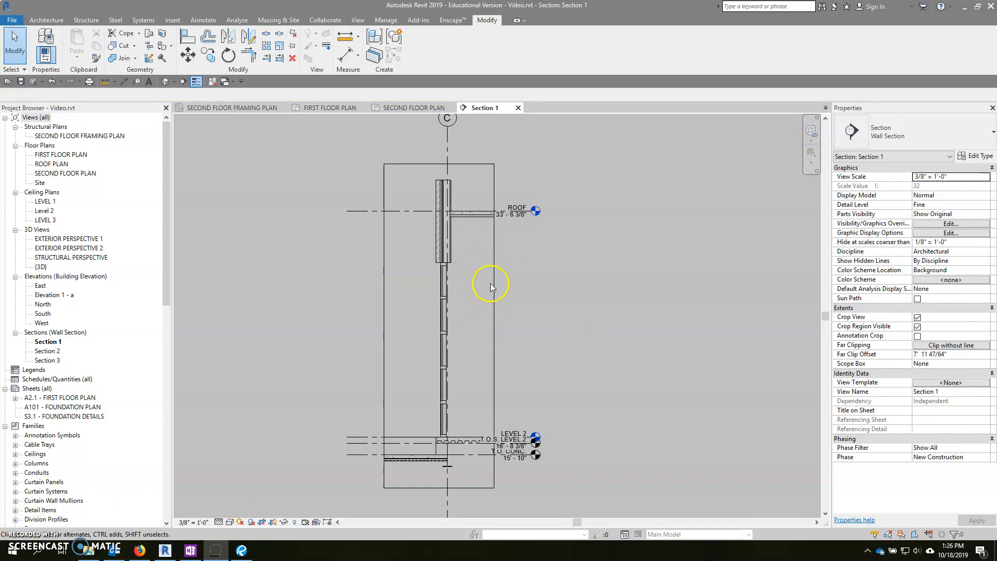
scroll(446, 224, "up", 2)
scroll(440, 202, "up", 2)
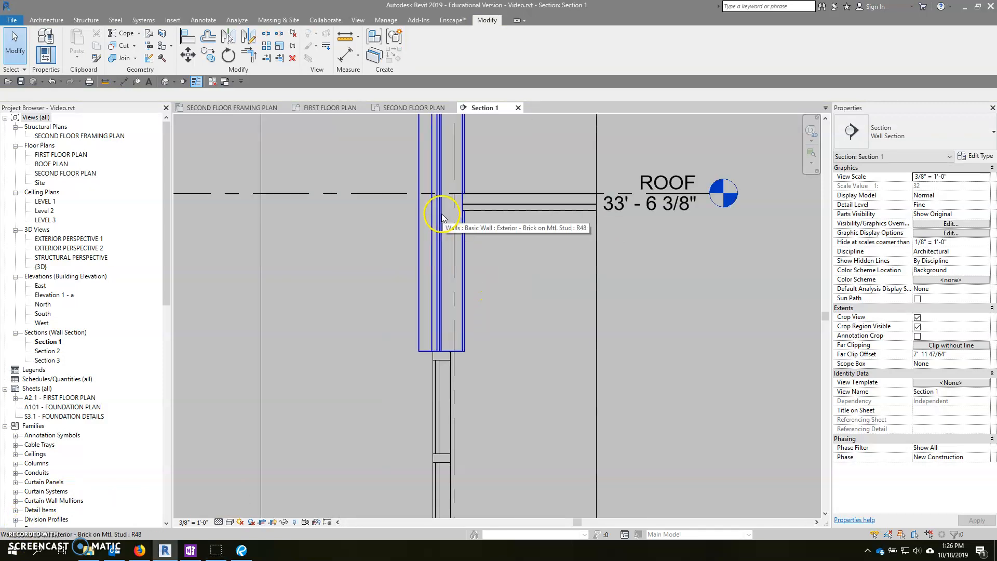
scroll(468, 273, "down", 2)
scroll(464, 203, "down", 2)
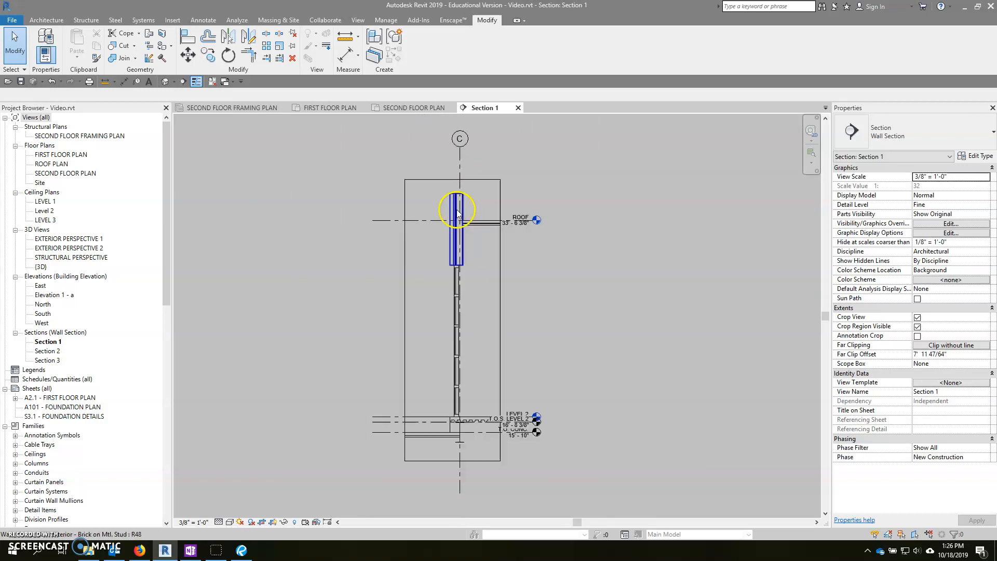
scroll(468, 436, "up", 2)
scroll(455, 440, "up", 2)
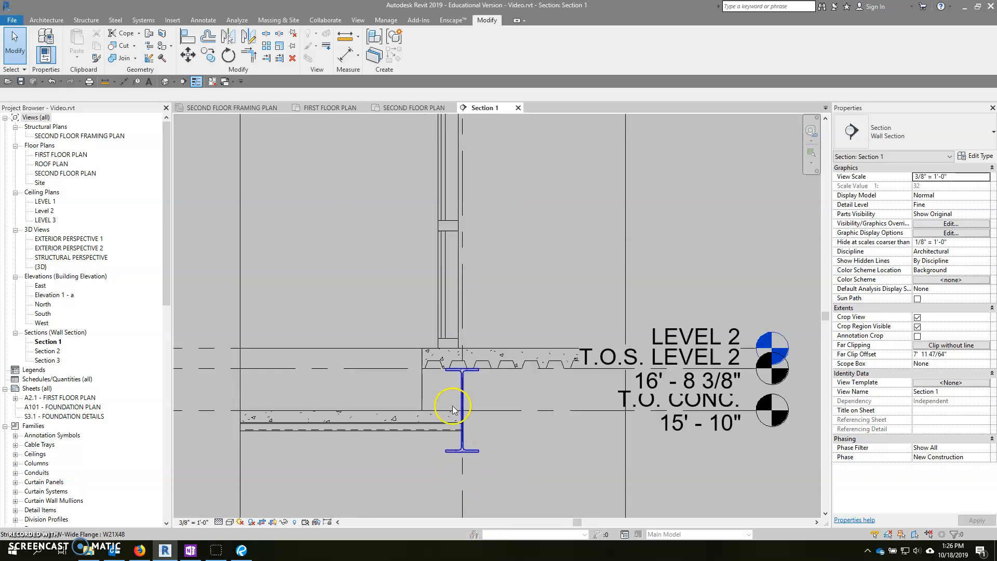
middle_click_drag(455, 375, 468, 250)
scroll(468, 422, "down", 2)
scroll(460, 257, "up", 2)
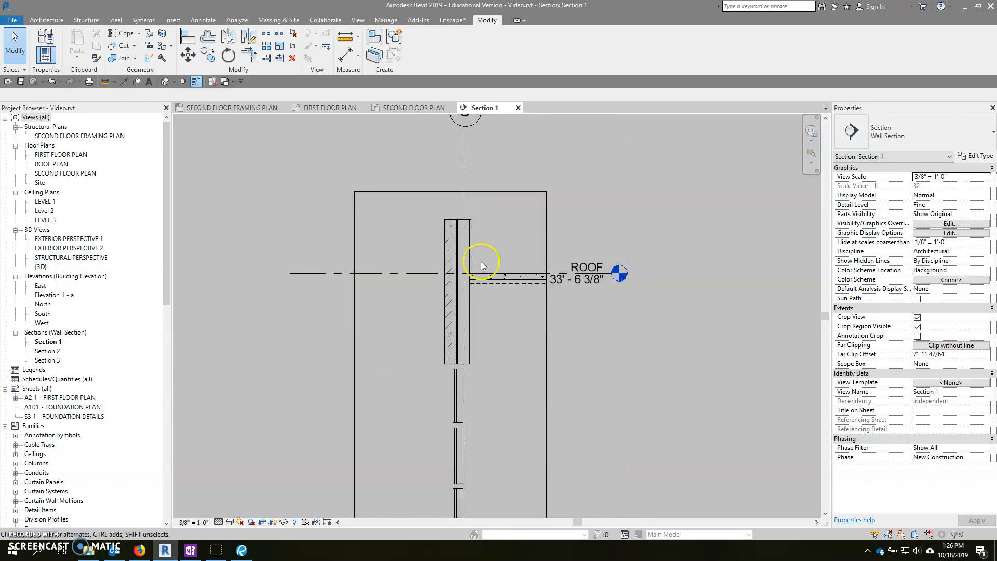
scroll(468, 280, "up", 2)
scroll(468, 284, "up", 1)
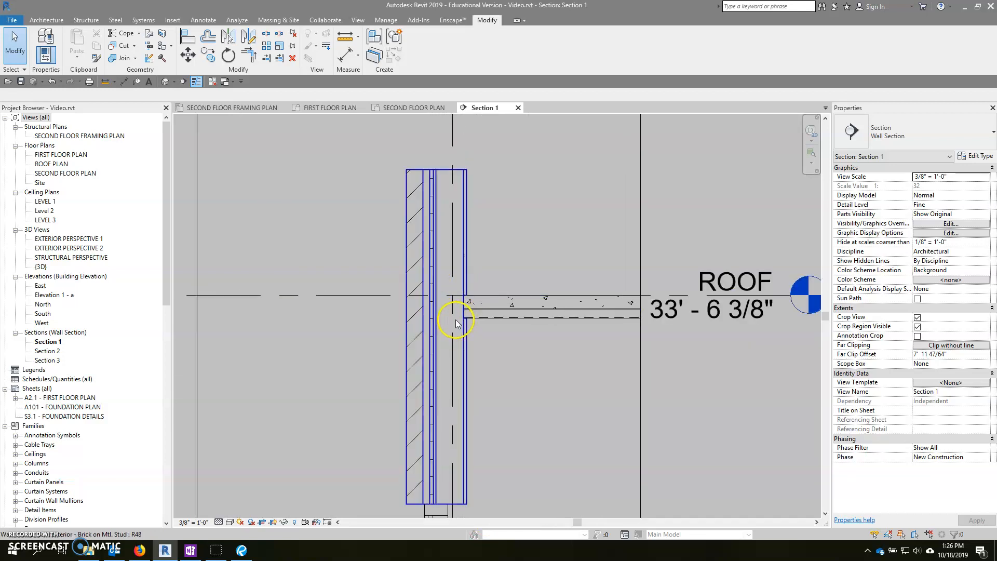
scroll(470, 357, "down", 3)
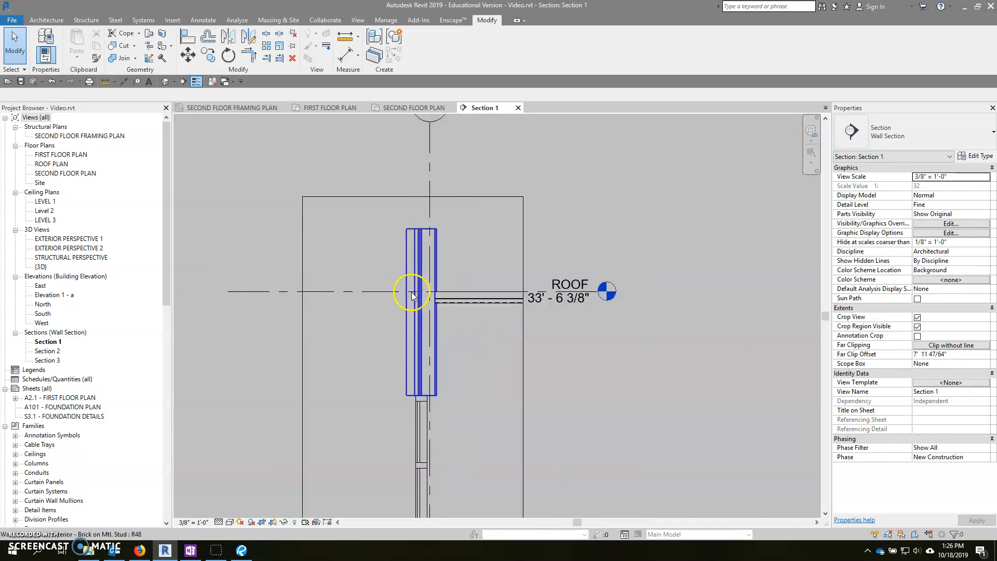
scroll(415, 277, "up", 1)
scroll(415, 278, "down", 1)
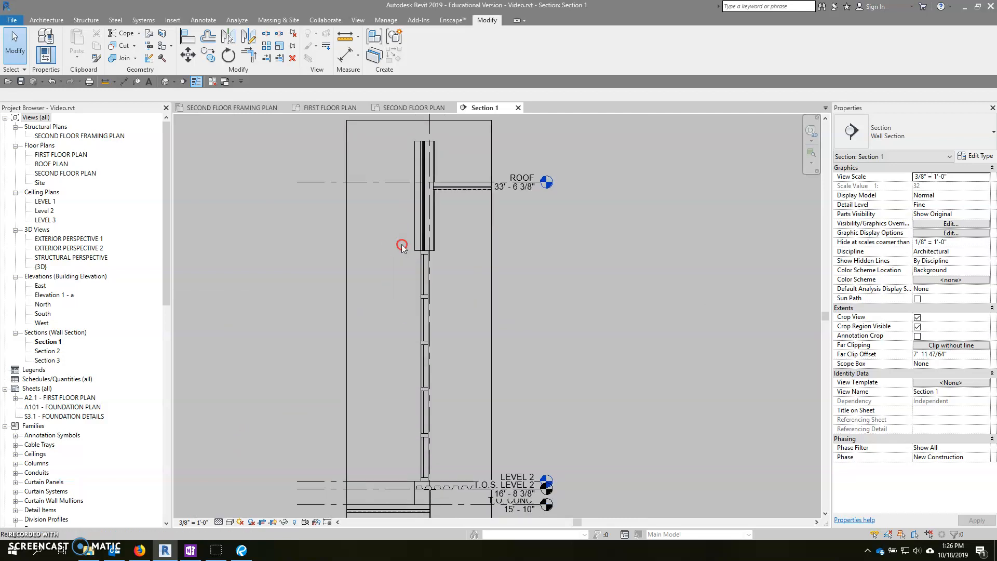
scroll(424, 257, "up", 2)
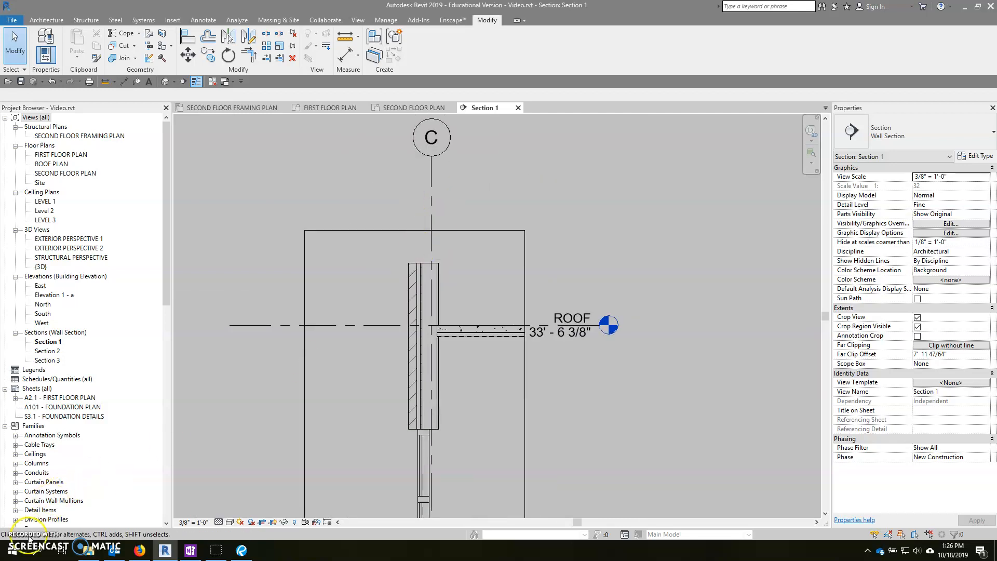
scroll(398, 422, "down", 1)
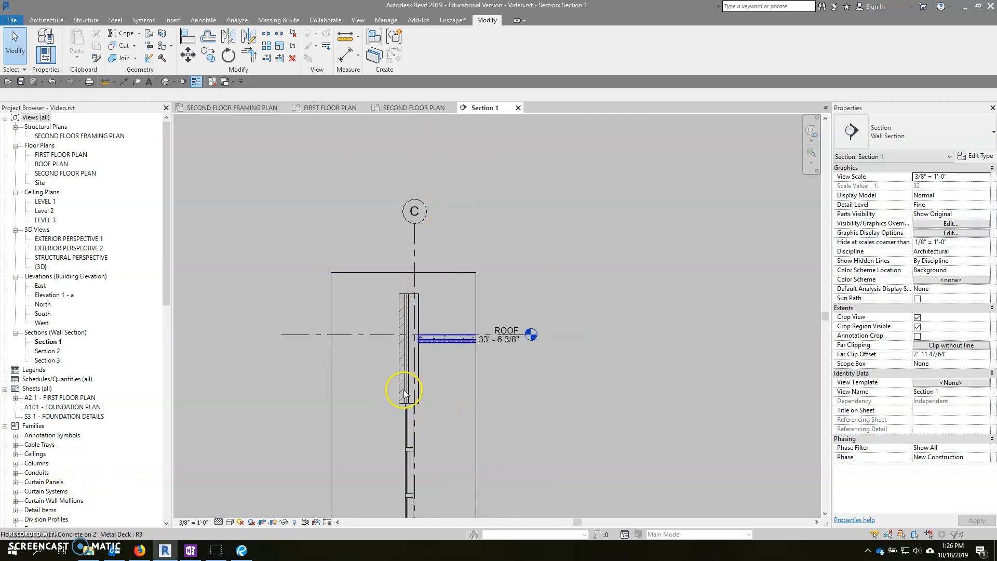
middle_click_drag(398, 437, 475, 273)
scroll(484, 399, "up", 2)
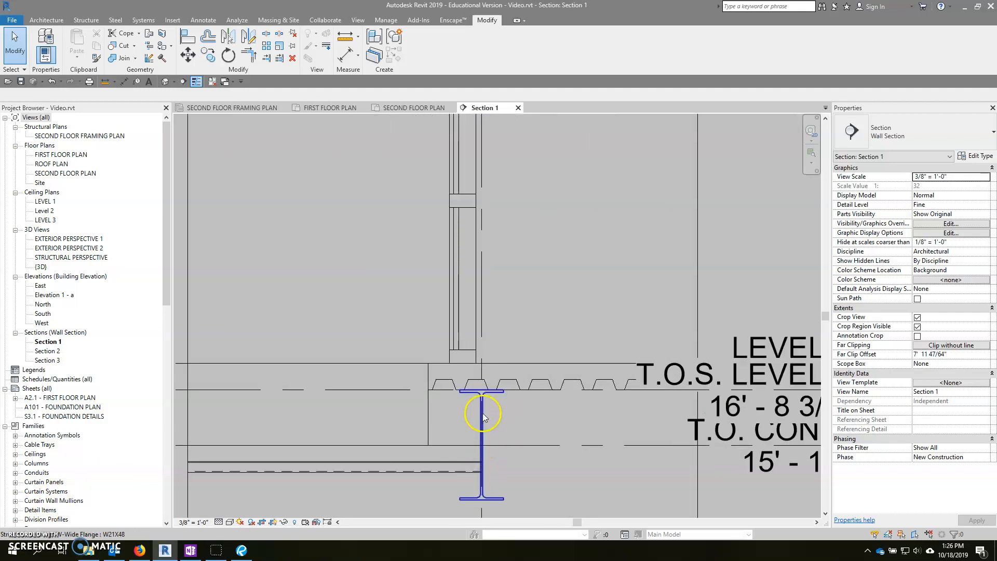
left_click(479, 413)
scroll(468, 416, "down", 1)
middle_click_drag(467, 415, 468, 157)
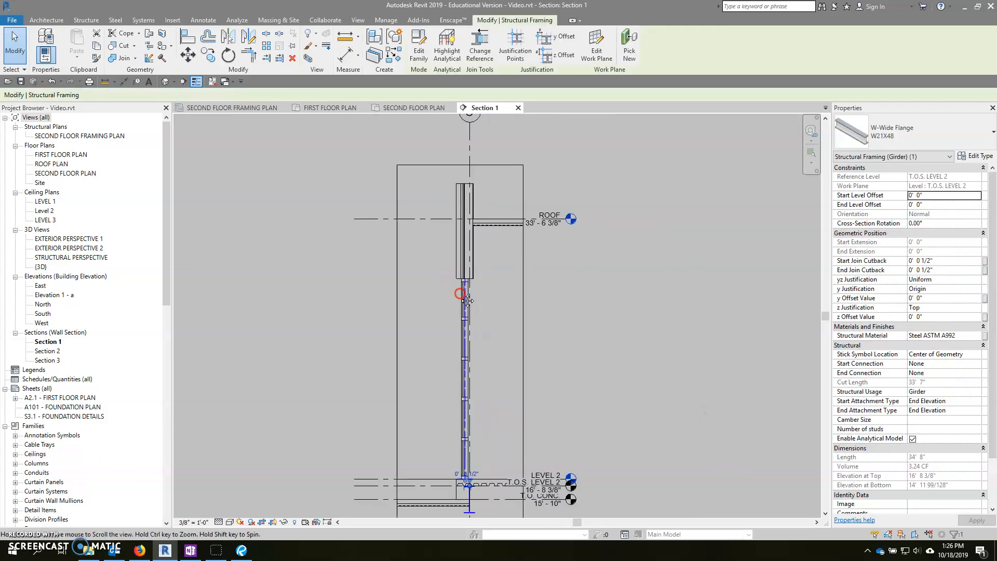
middle_click_drag(468, 351, 465, 232)
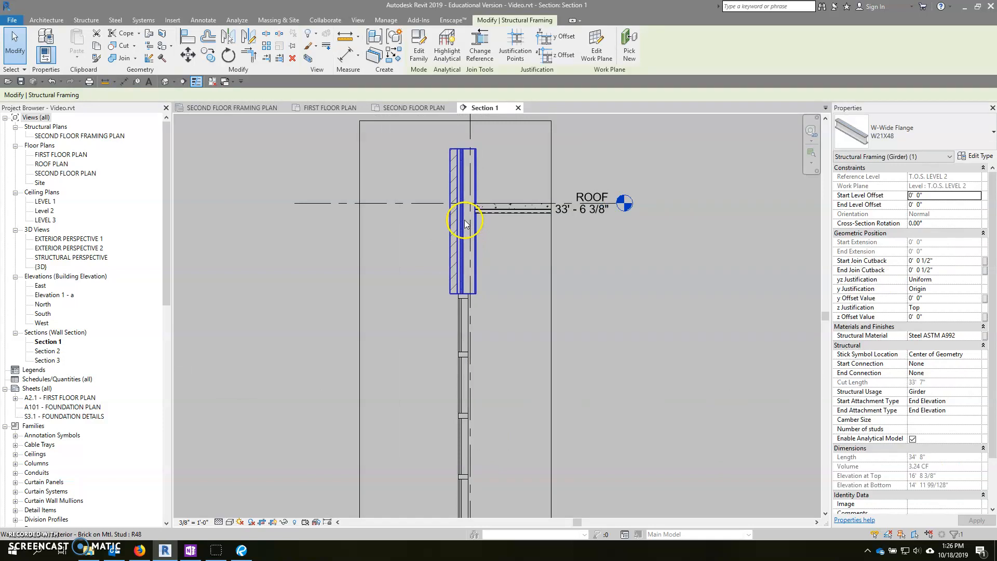
scroll(466, 224, "down", 2)
scroll(483, 460, "up", 2)
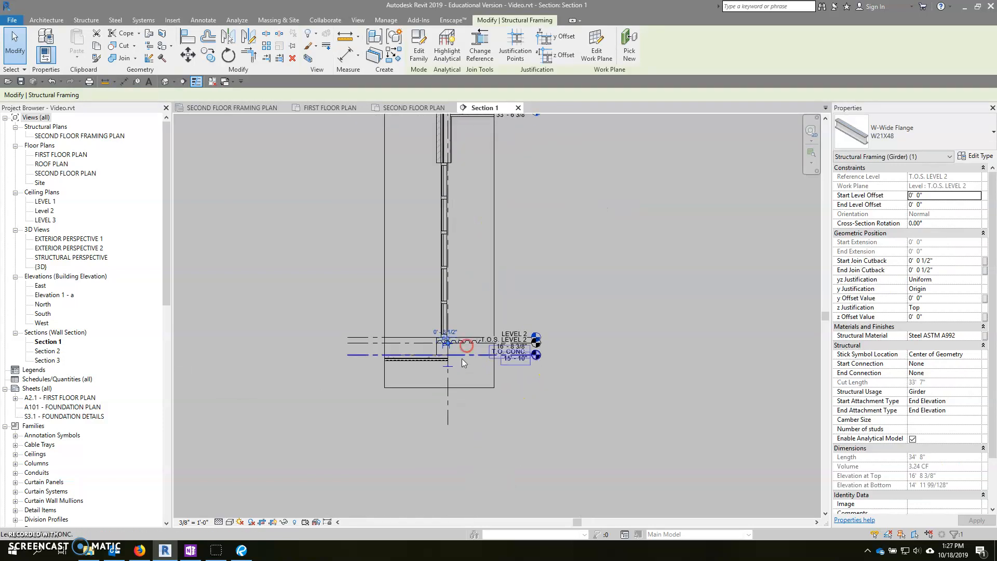
scroll(464, 362, "up", 2)
scroll(444, 365, "up", 1)
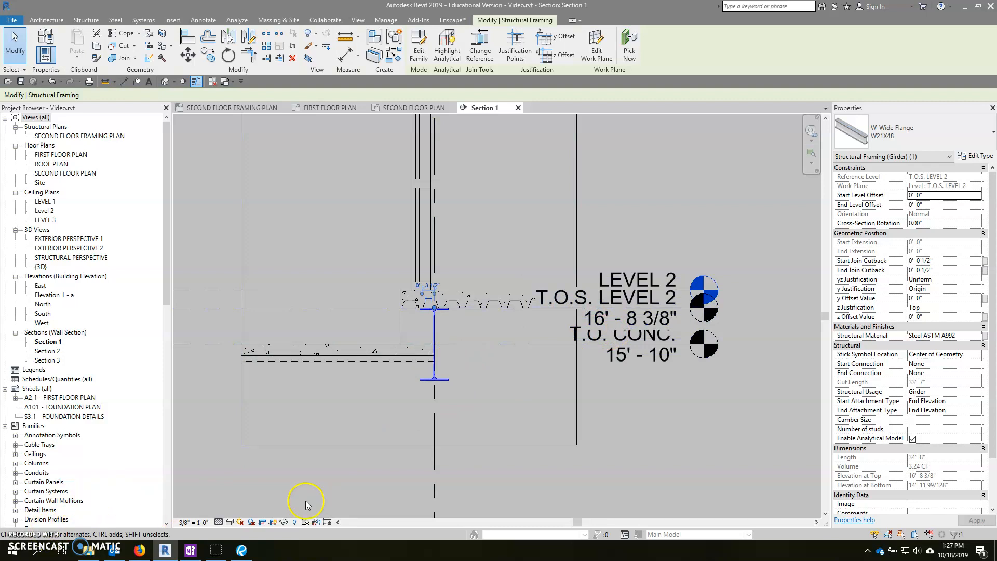
left_click(909, 140)
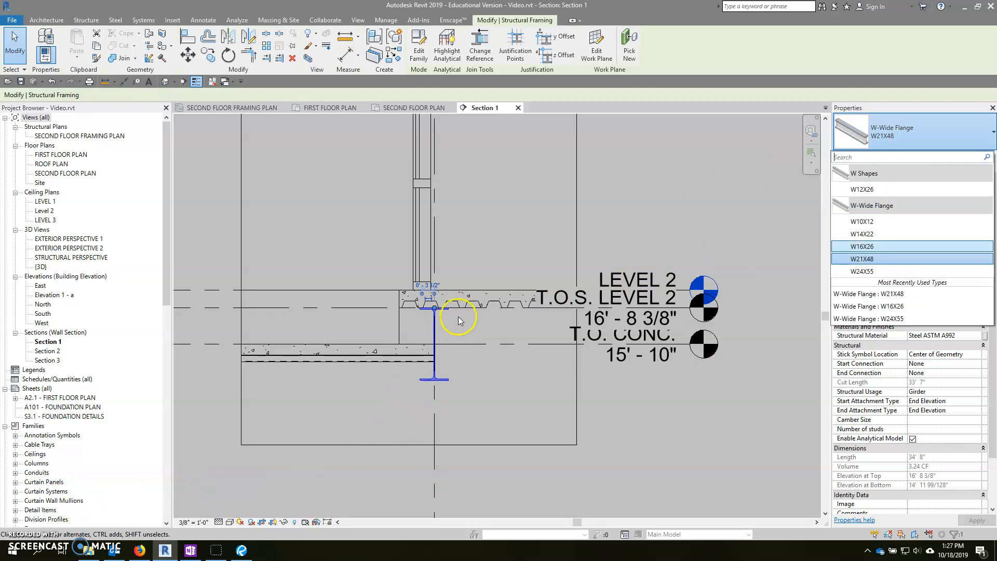
key("Escape")
scroll(418, 492, "down", 2)
scroll(418, 493, "up", 2)
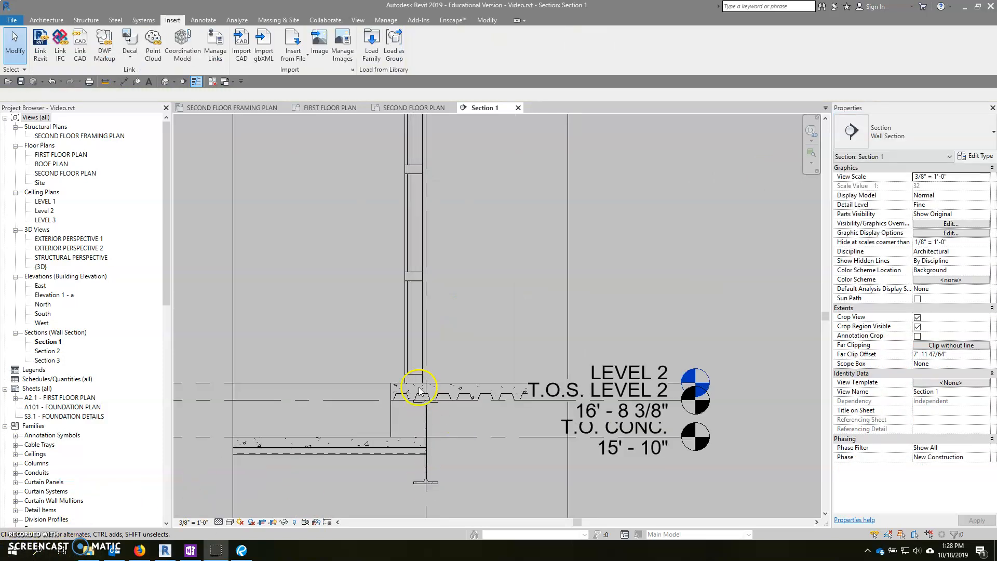
scroll(430, 460, "down", 3)
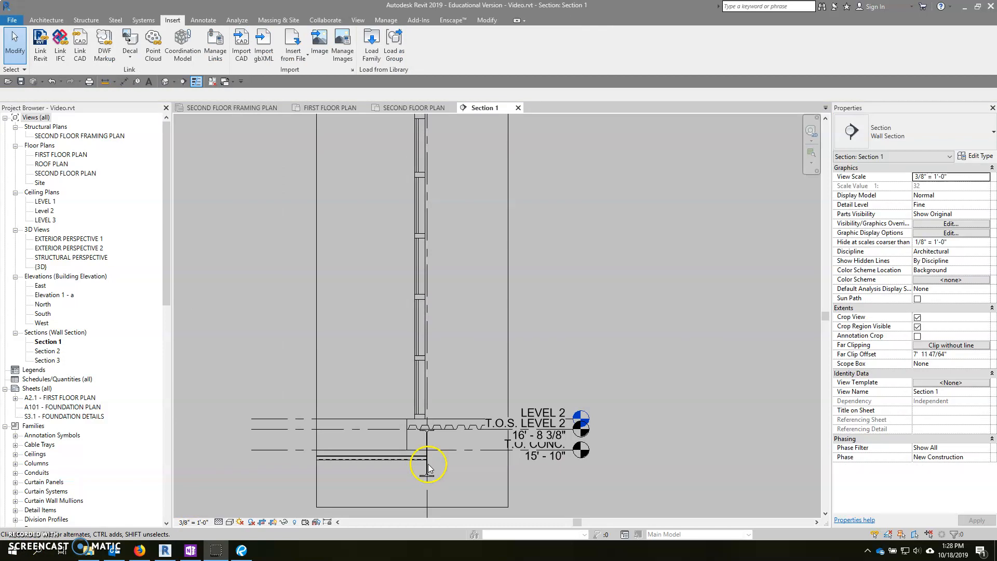
middle_click_drag(453, 306, 452, 436)
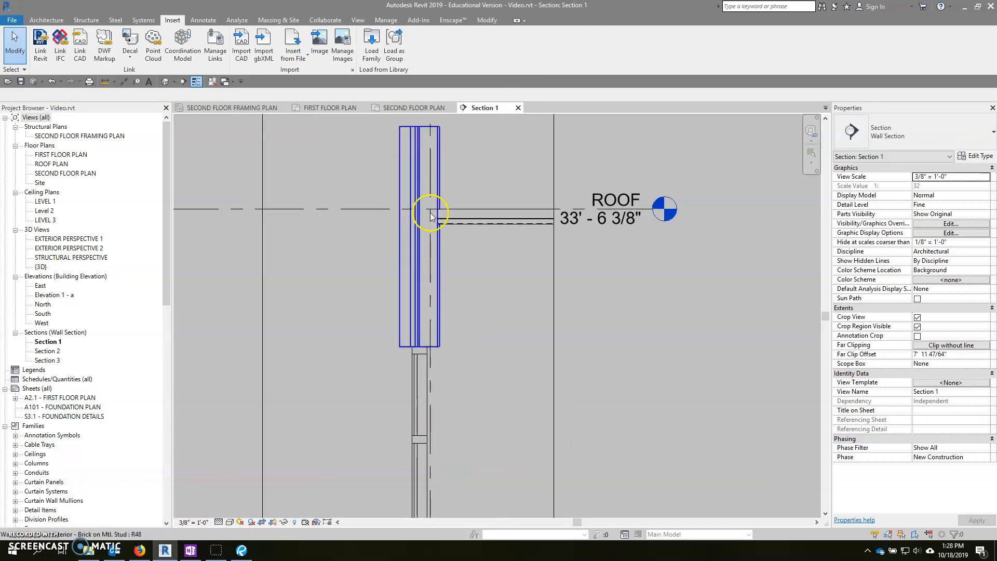
scroll(437, 219, "up", 3)
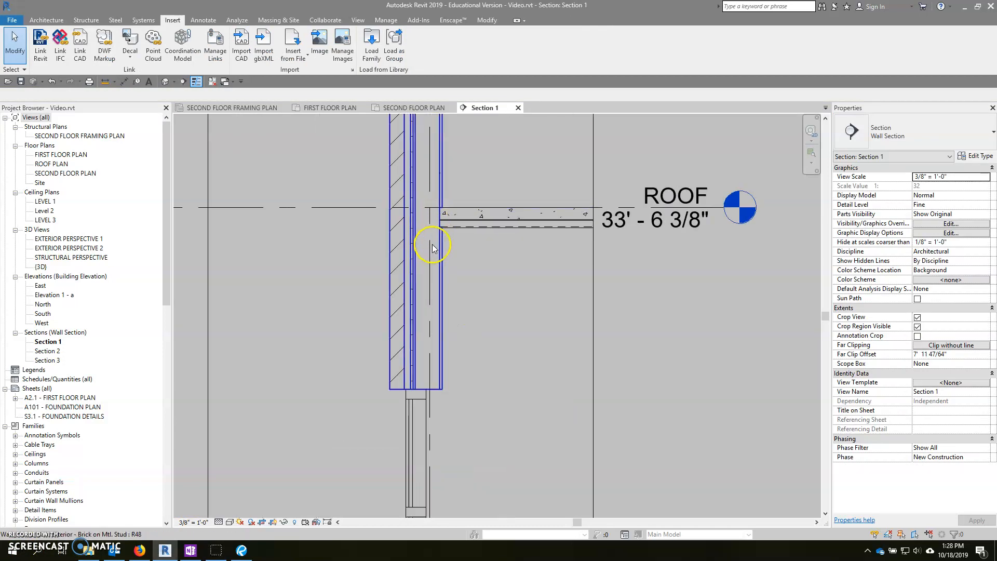
scroll(427, 304, "down", 2)
scroll(427, 234, "up", 1)
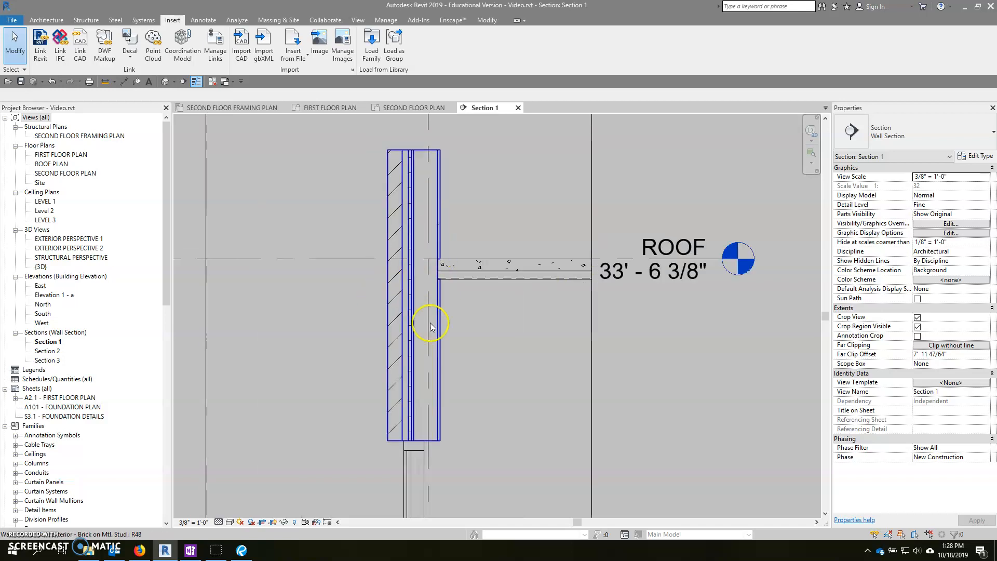
scroll(427, 258, "down", 2)
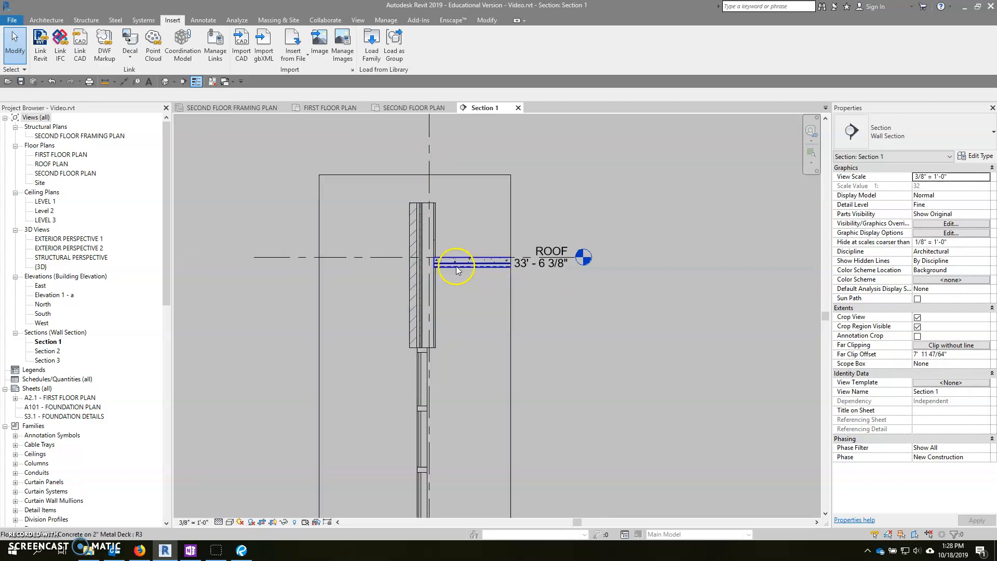
scroll(427, 258, "down", 2)
middle_click_drag(420, 273, 418, 246)
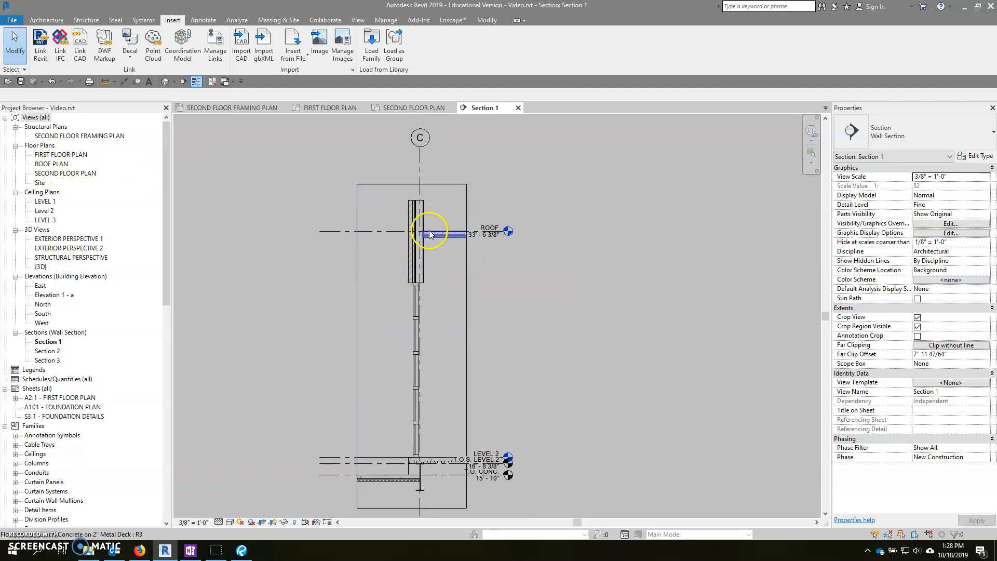
scroll(437, 242, "up", 3)
scroll(448, 257, "up", 2)
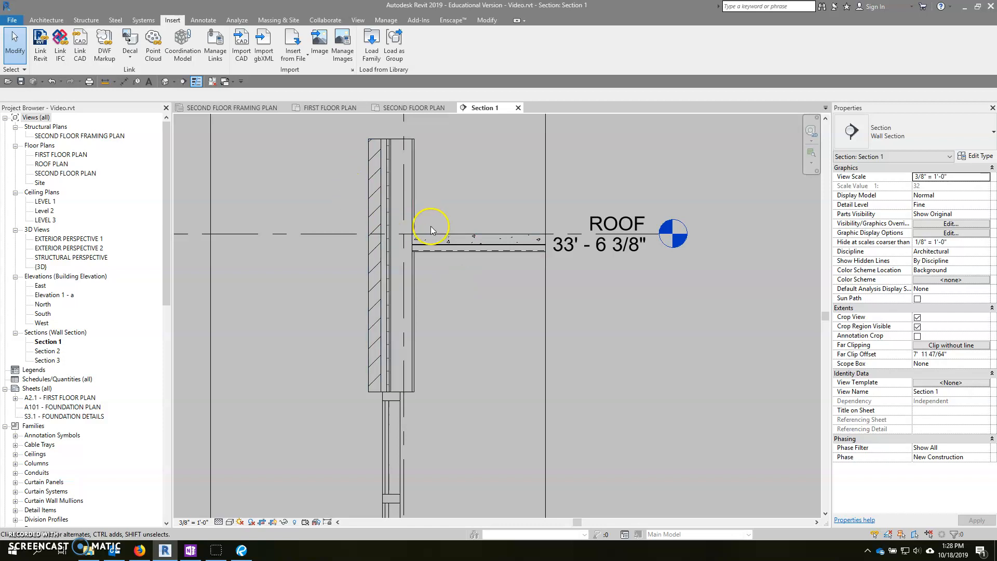
Create a new Structural Plan view for the ROOF level.
left_click(358, 19)
left_click(405, 53)
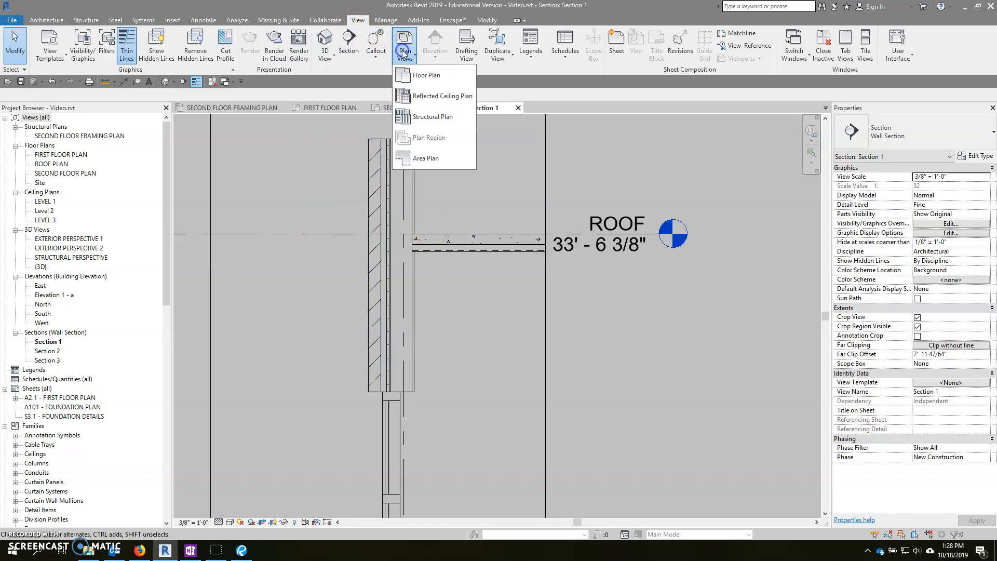
left_click(449, 123)
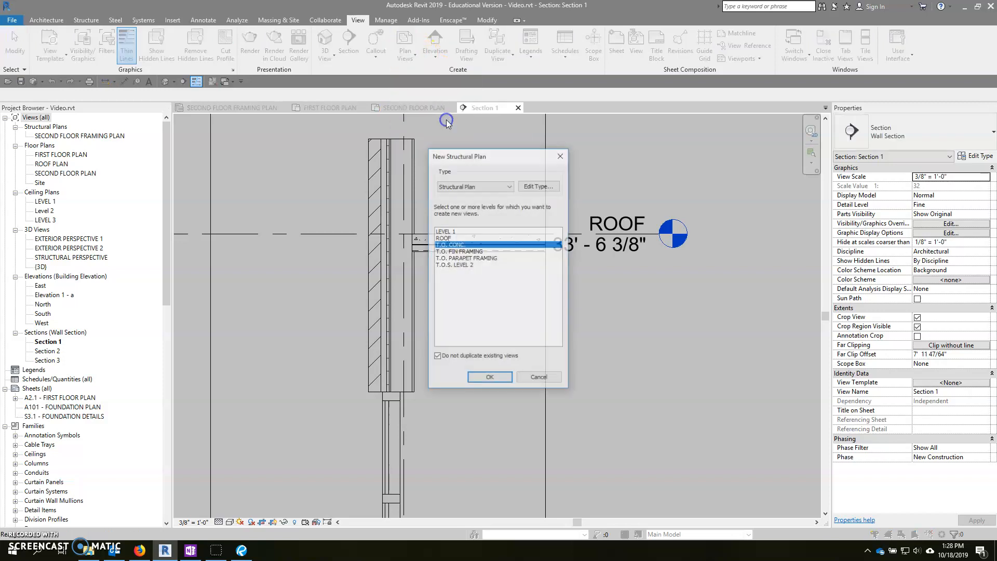
left_click(446, 238)
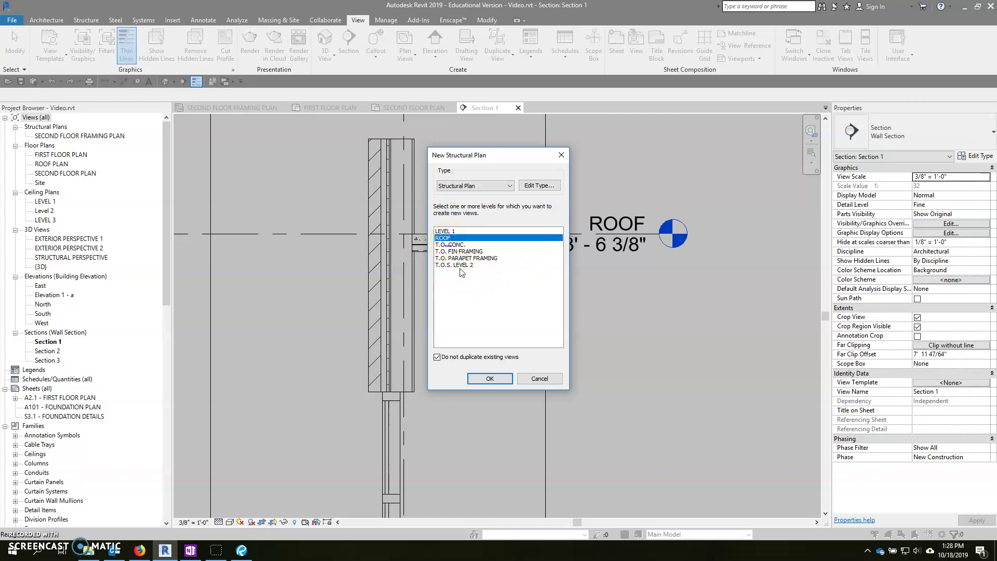
left_click(491, 380)
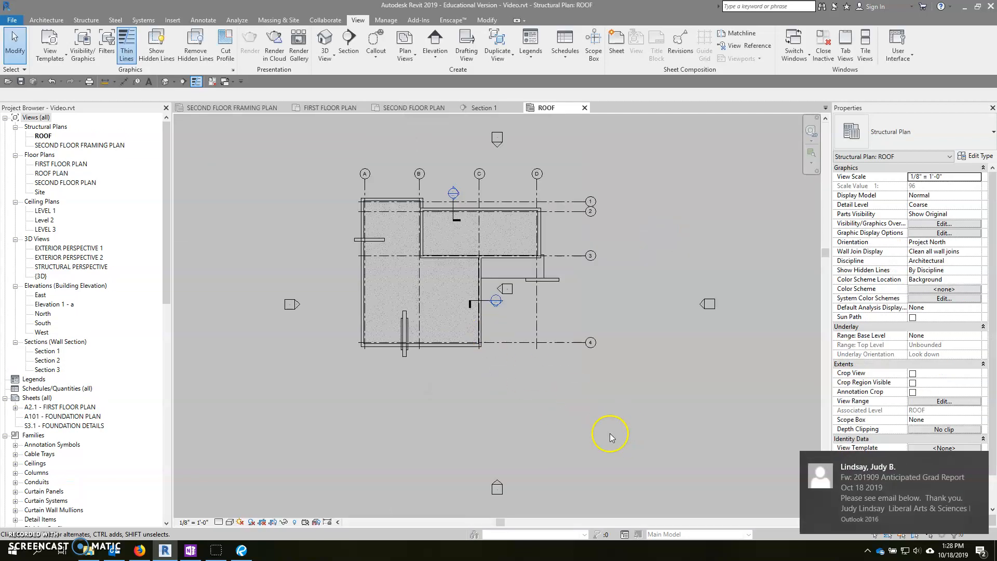
Set the ROOF structural plan's Discipline to Structural.
mouse_move(895, 487)
left_click(981, 464)
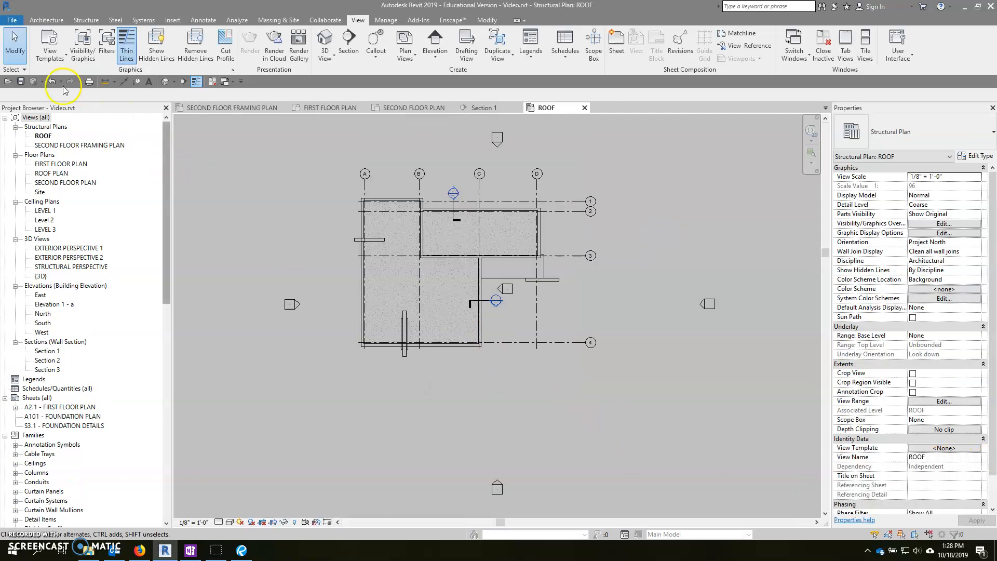
scroll(434, 242, "up", 1)
scroll(434, 242, "up", 1)
middle_click_drag(440, 228, 425, 266)
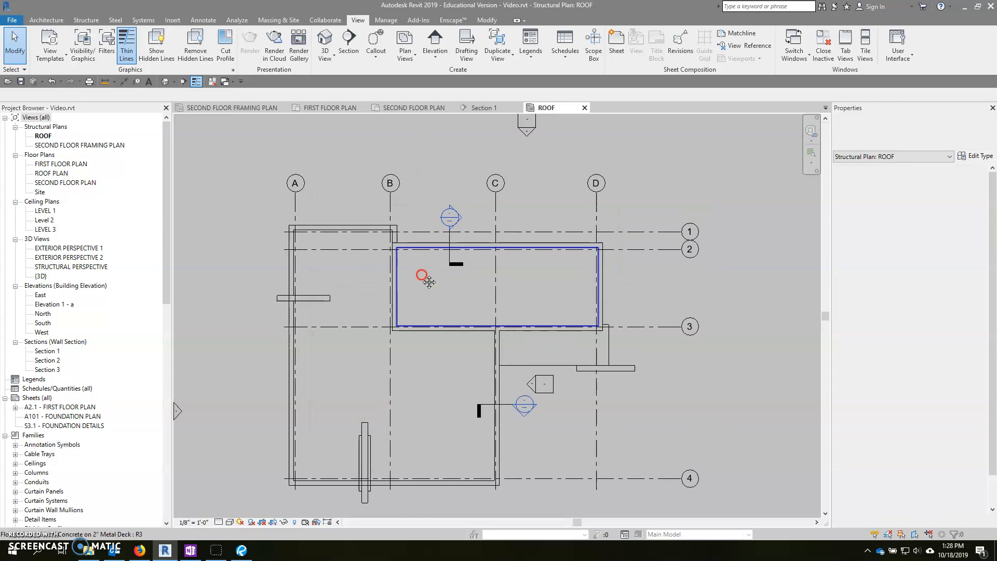
scroll(555, 291, "down", 1)
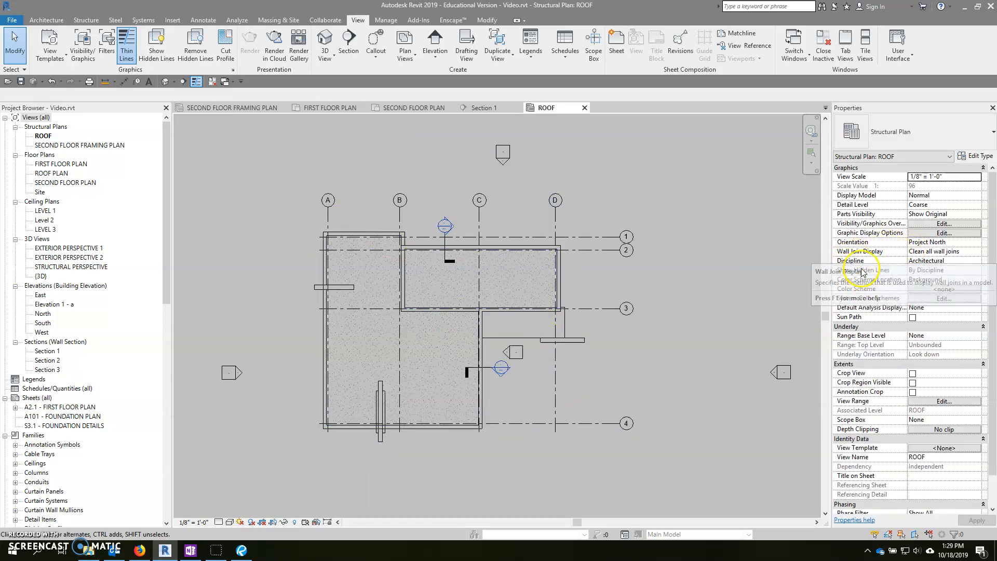
left_click(978, 261)
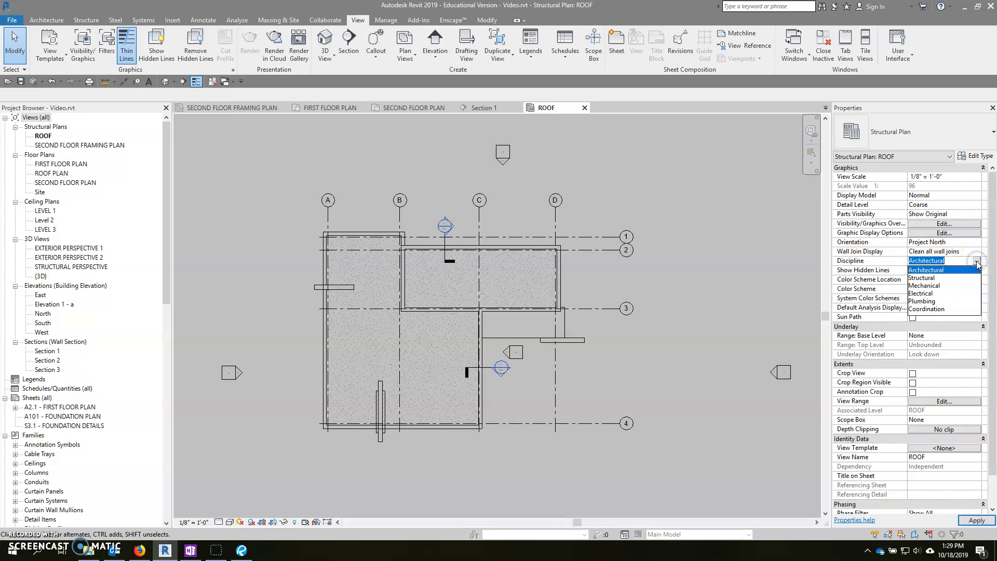
left_click(933, 278)
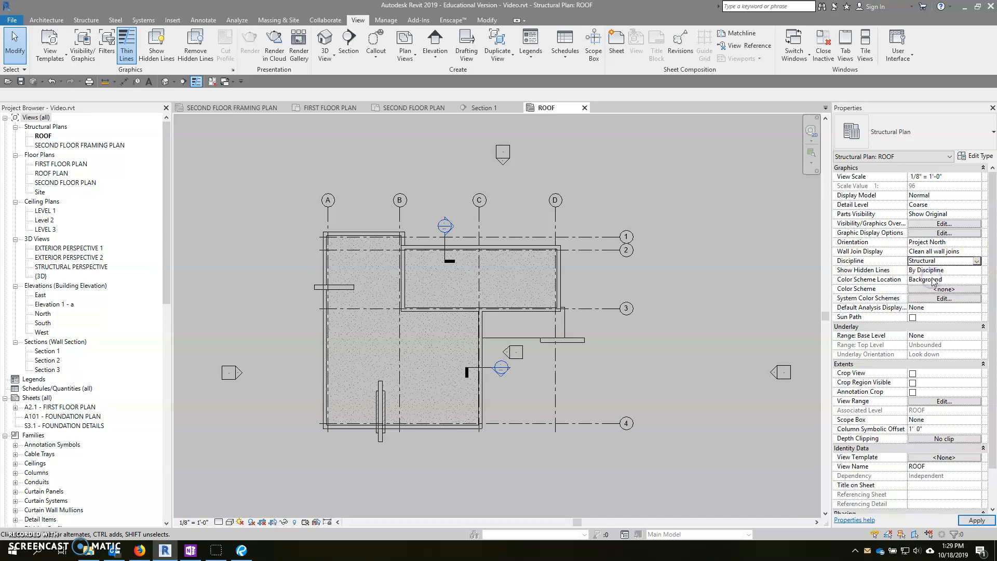
scroll(323, 224, "up", 2)
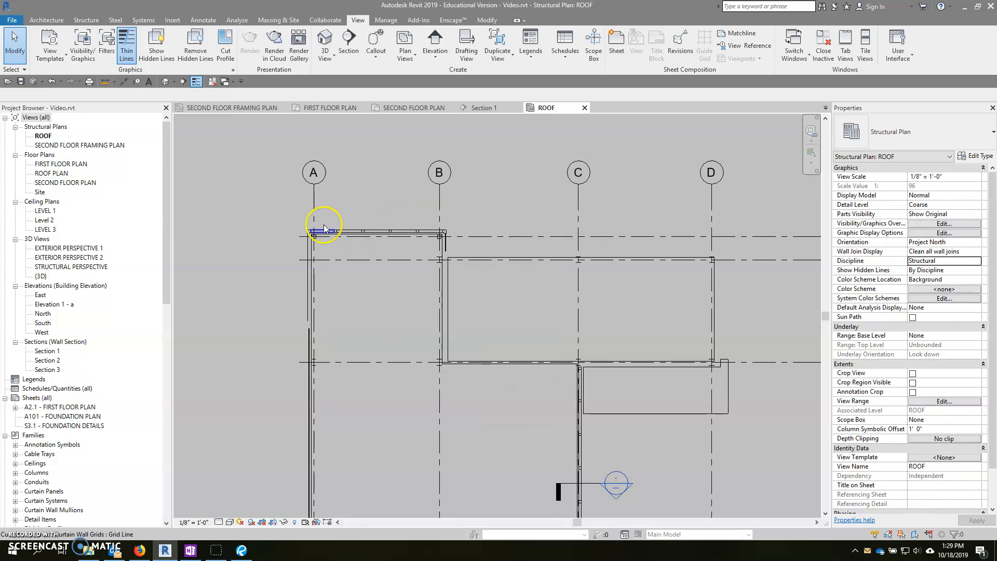
scroll(400, 237, "up", 2)
scroll(400, 236, "up", 2)
scroll(310, 220, "down", 4)
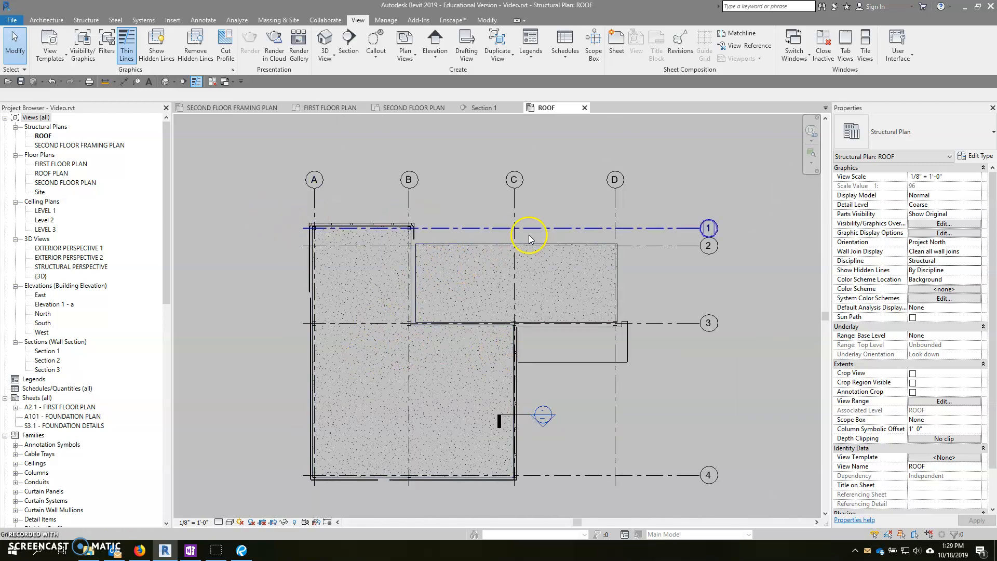
scroll(499, 377, "up", 1)
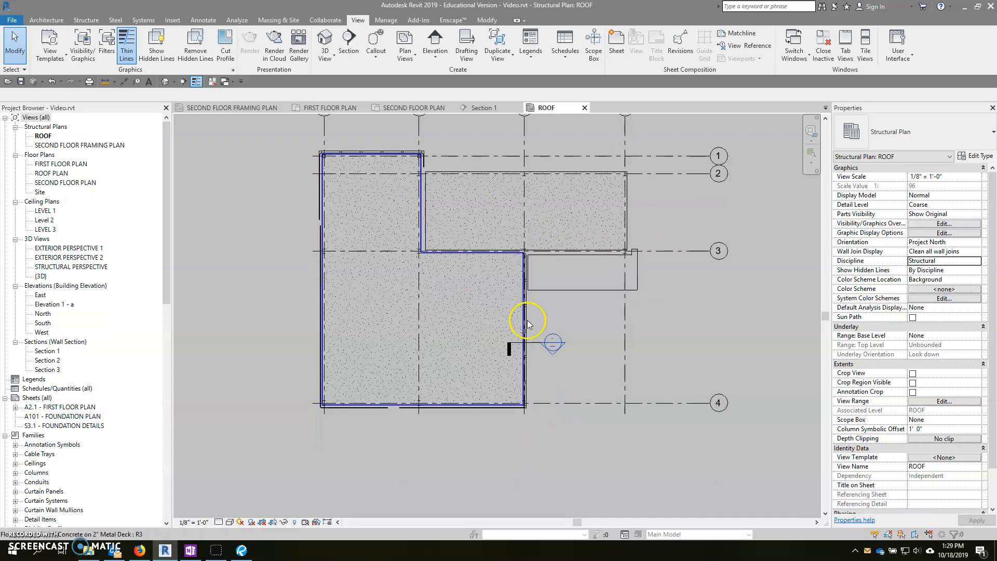
scroll(527, 331, "up", 3)
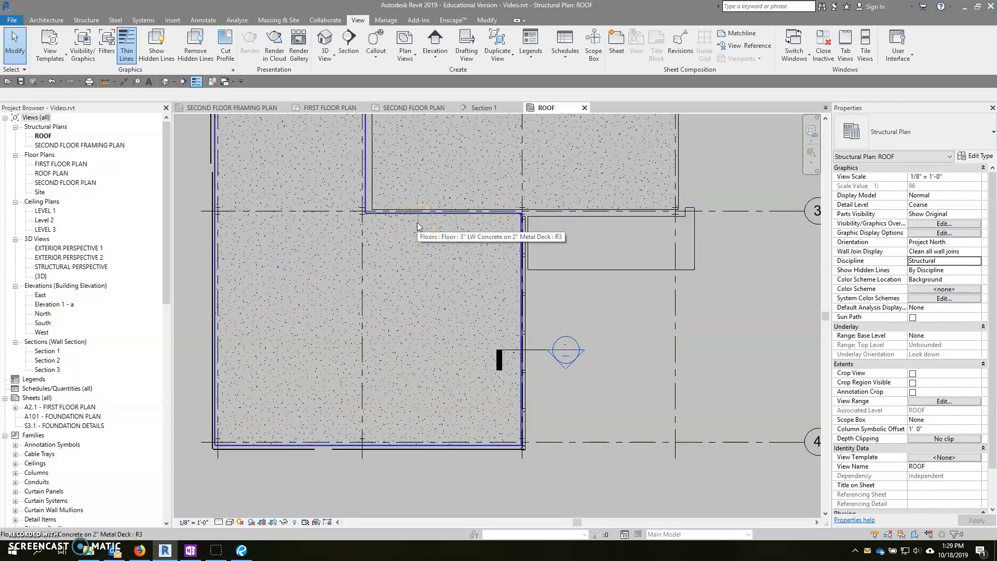
Inspect the roof floor slab in plan, then return to Section 1.
left_click(457, 217)
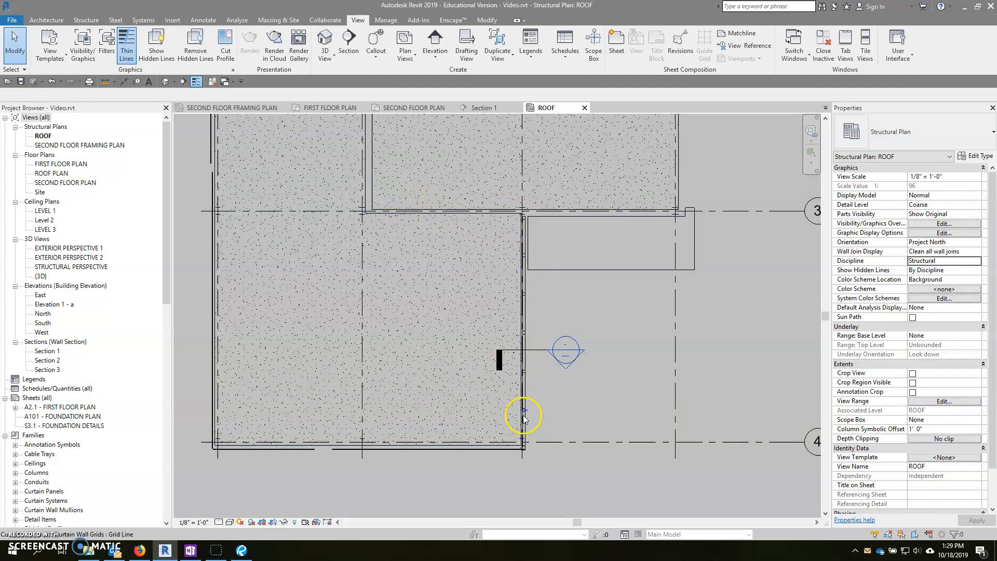
middle_click_drag(551, 264, 522, 246)
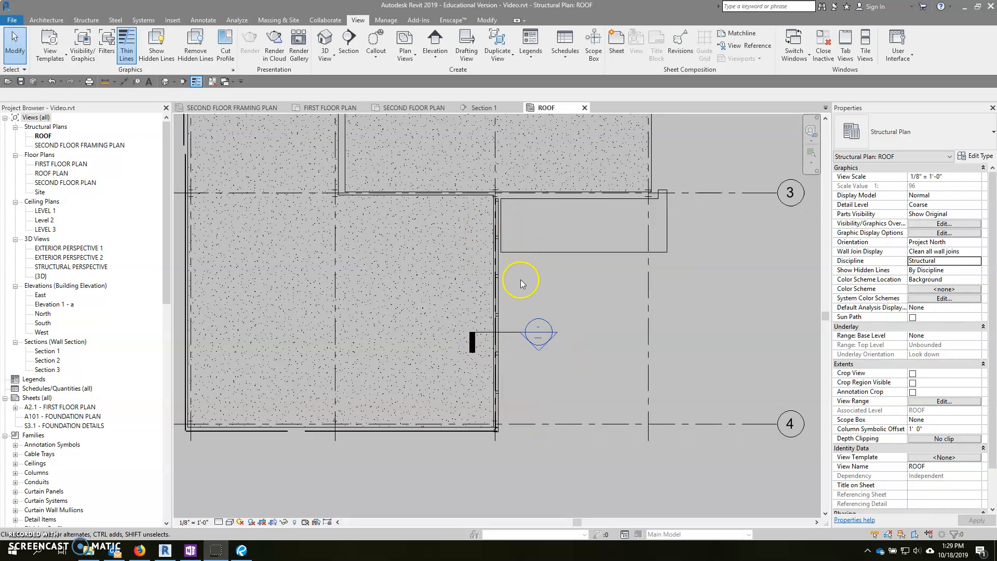
left_click(483, 108)
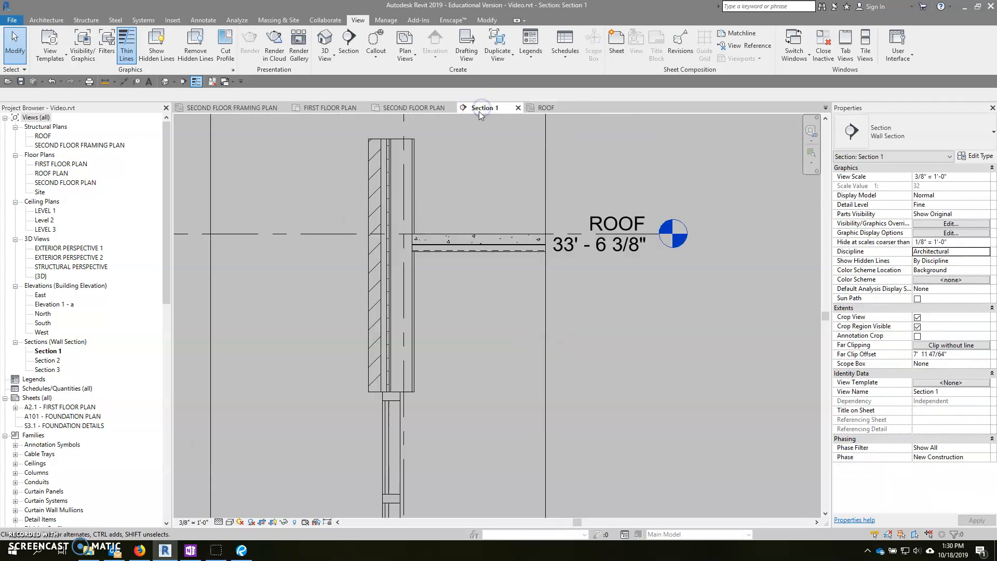
scroll(453, 244, "up", 1)
scroll(452, 243, "up", 1)
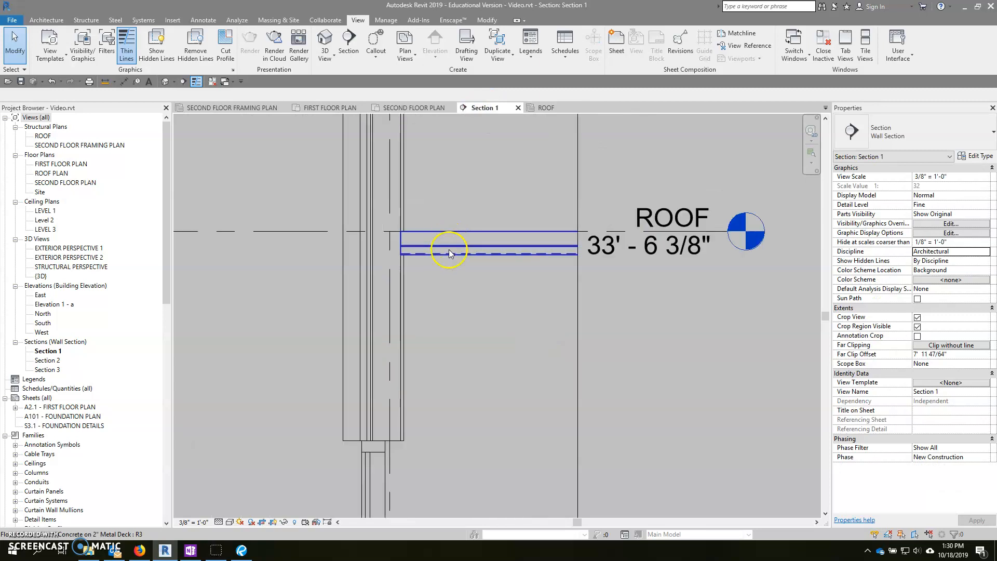
scroll(453, 244, "up", 1)
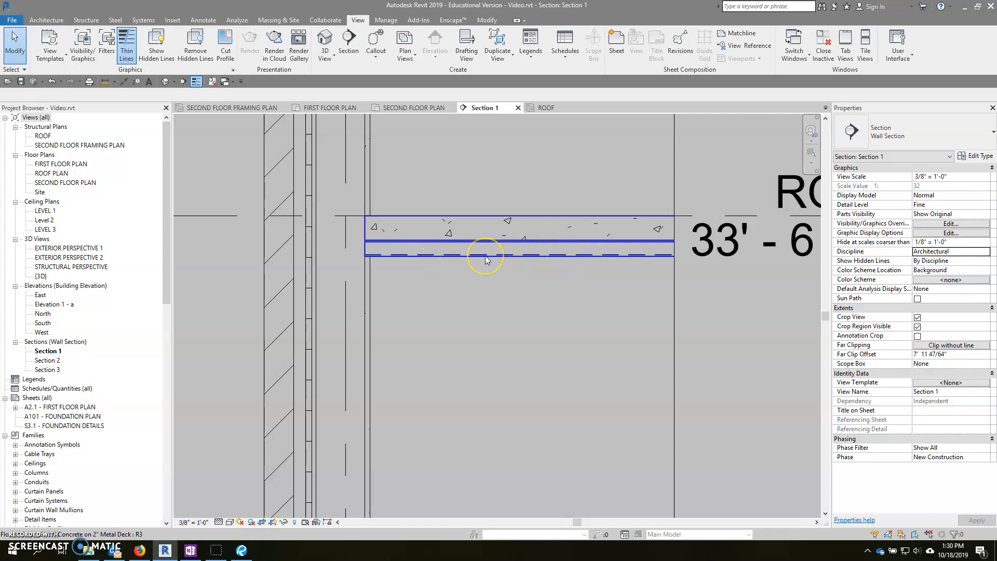
scroll(486, 259, "down", 1)
scroll(486, 259, "down", 1)
scroll(467, 258, "down", 2)
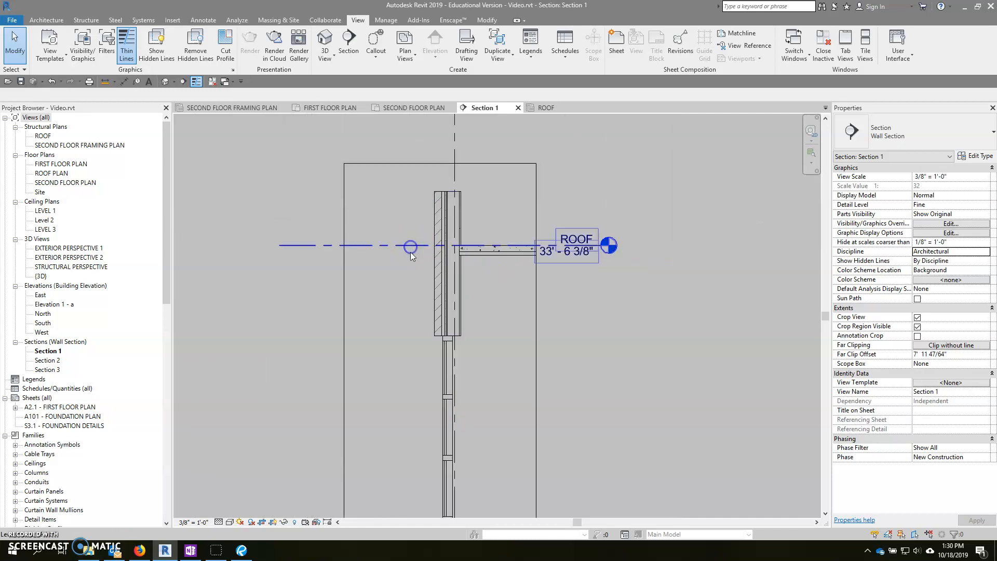
Rename the T.O.S. LEVEL 3 level to T.O.S. ROOF.
left_click(411, 248)
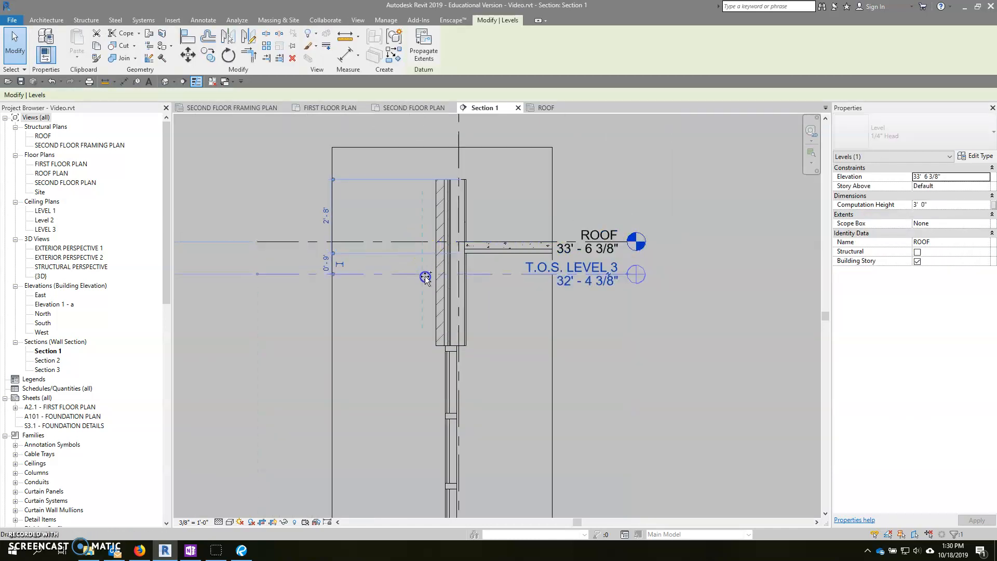
left_click(425, 276)
scroll(488, 232, "up", 1)
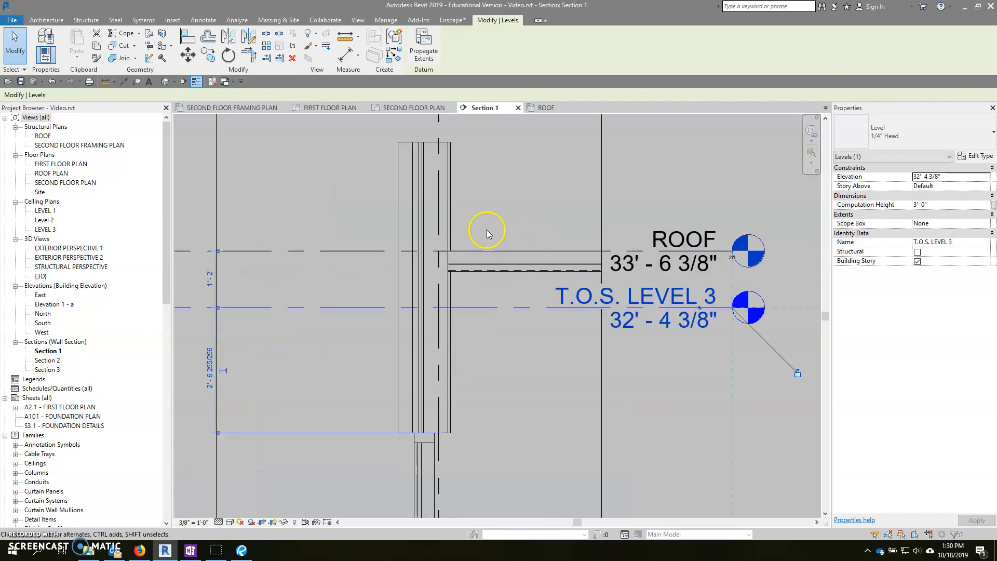
left_click(648, 301)
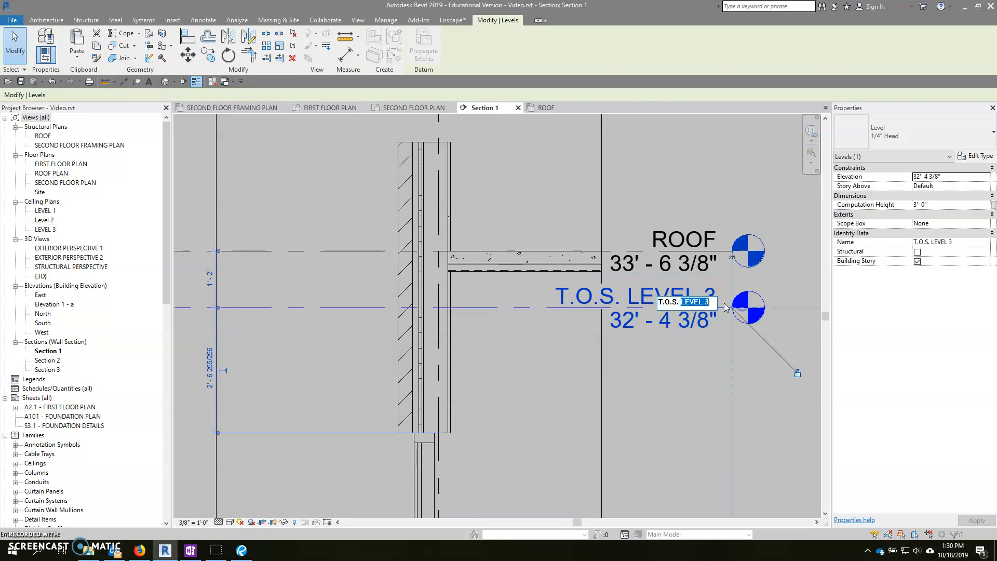
type("ROOF")
key("Return")
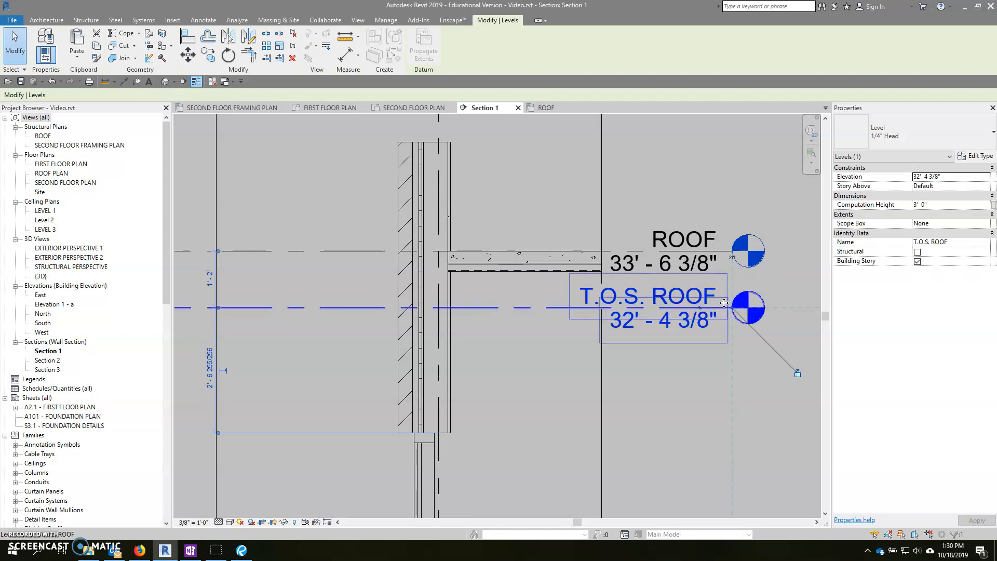
scroll(510, 250, "up", 3)
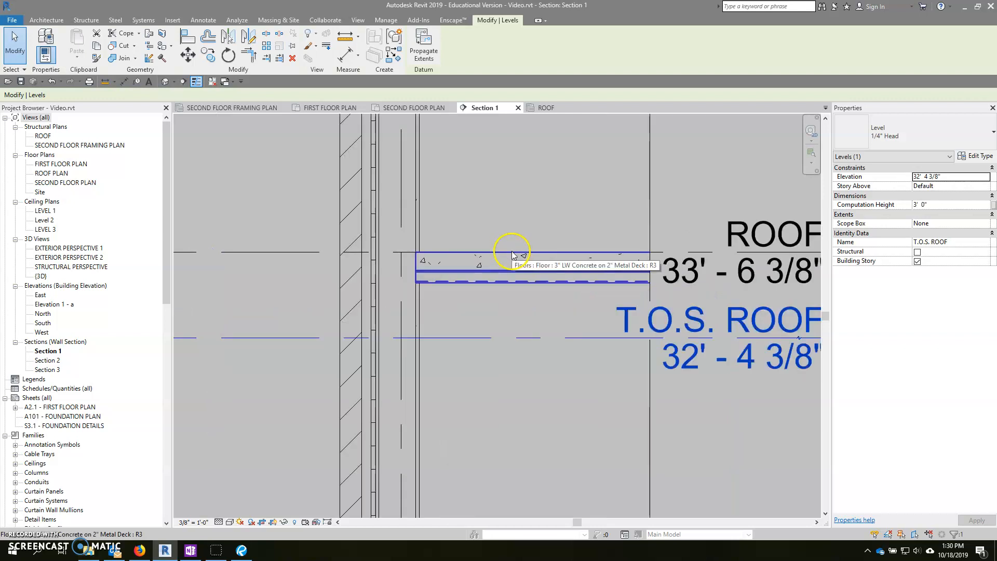
Align (AL) the T.O.S. ROOF level to the roof slab at 33' - 1 3/8".
key("al")
left_click(512, 254)
left_click(484, 338)
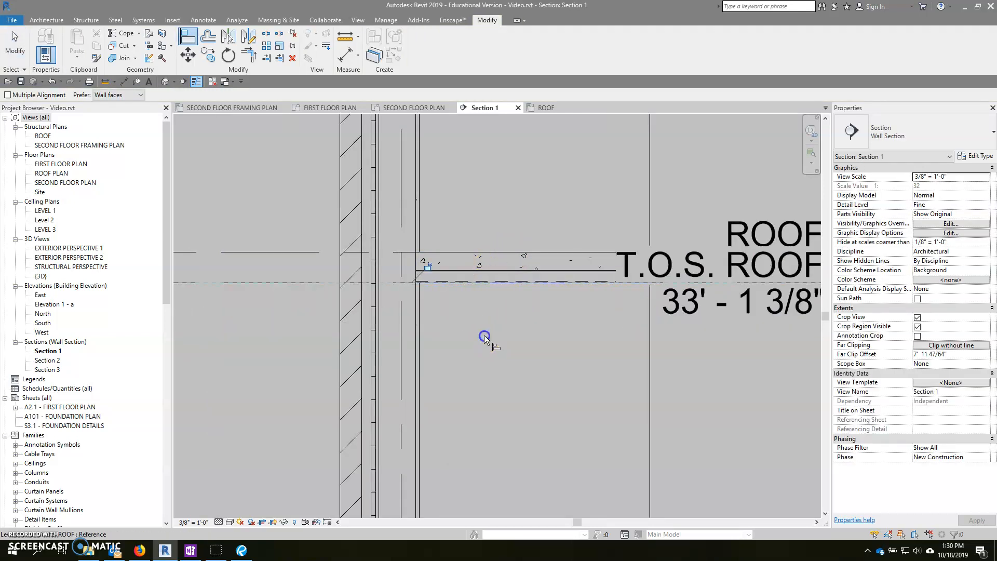
scroll(484, 336, "down", 3)
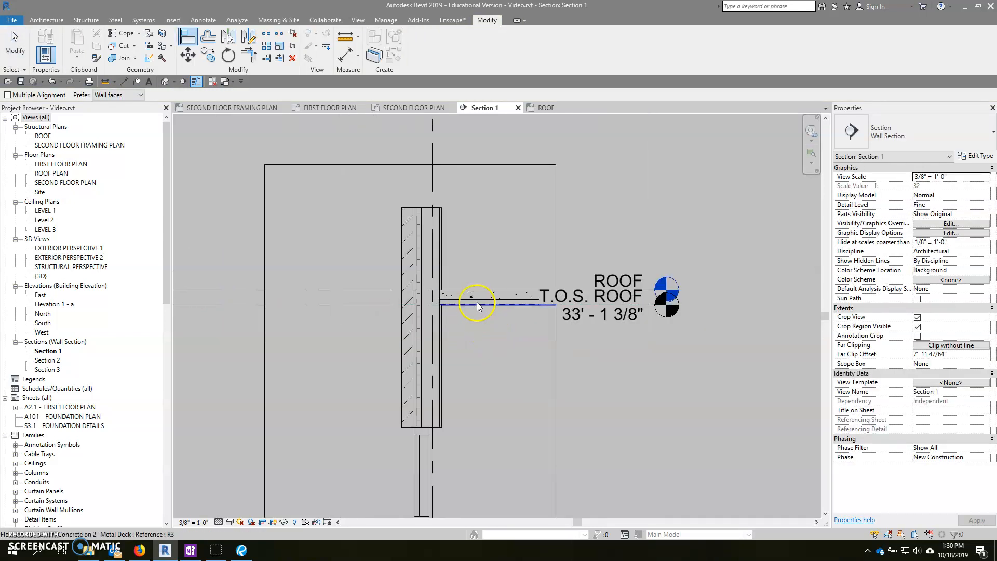
scroll(477, 303, "up", 3)
left_click(516, 317)
scroll(517, 317, "down", 2)
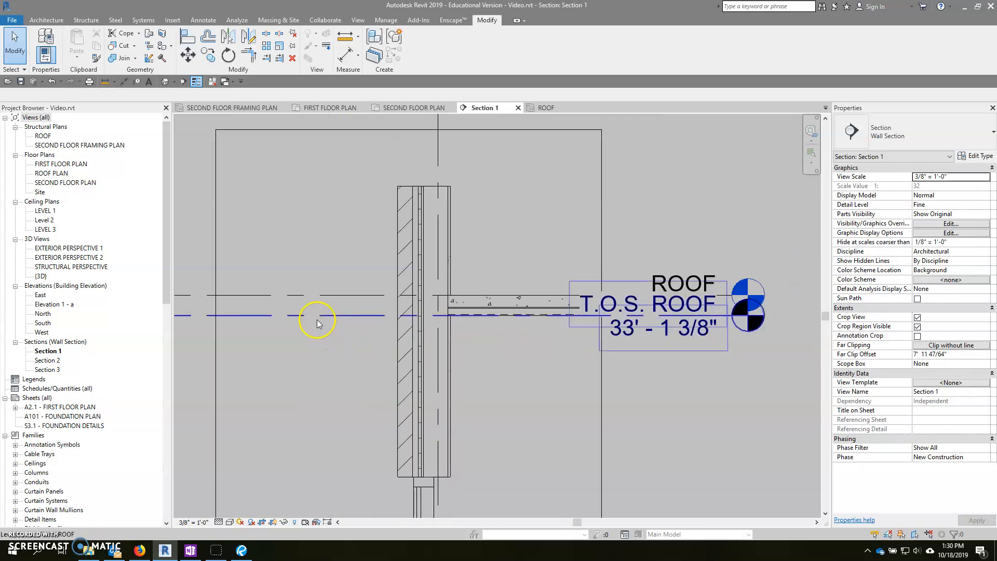
Hide the T.O.S. ROOF level element in Section 1.
left_click(318, 320)
right_click(318, 320)
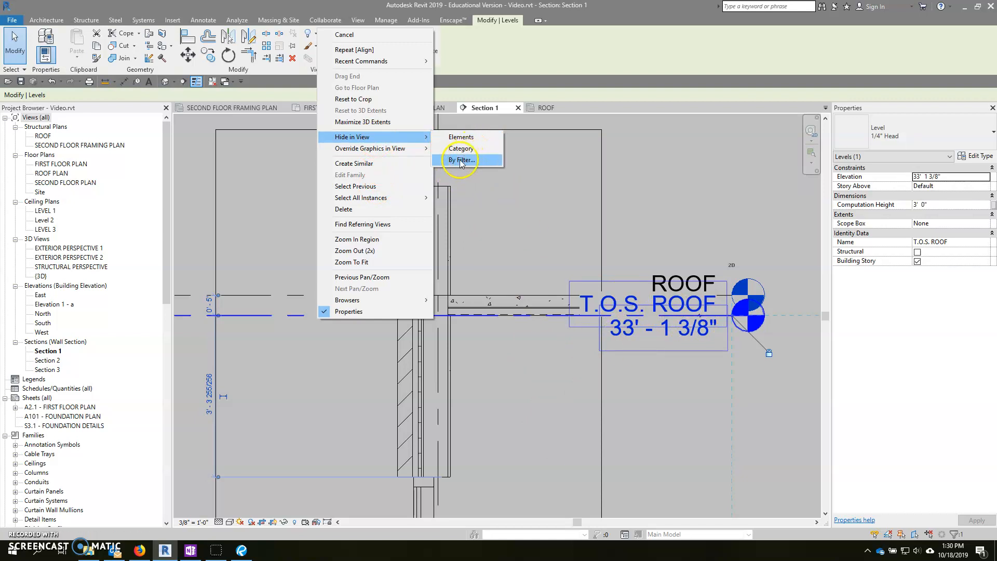
left_click(467, 138)
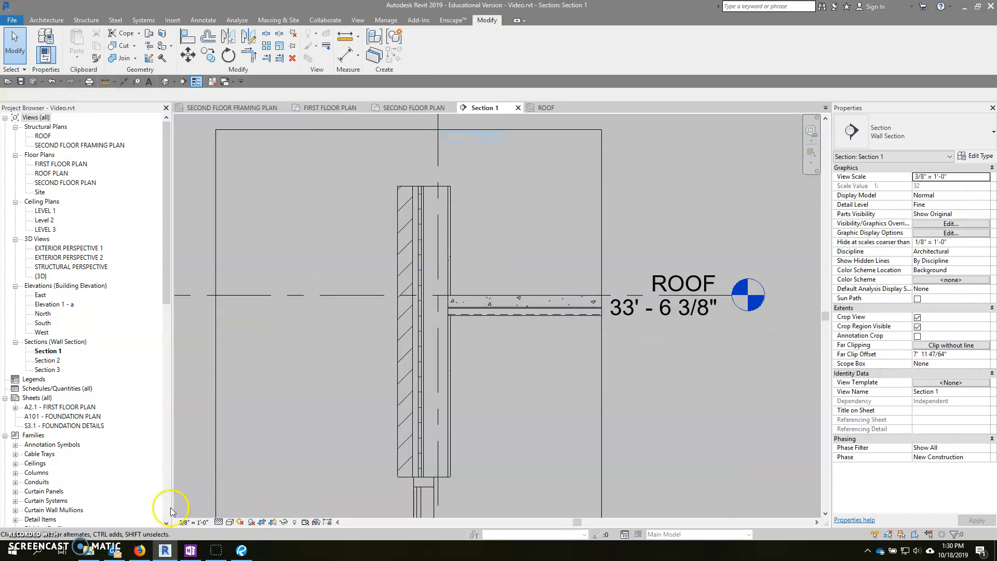
In the ROOF plan, start a W21X48 beam with Reference Level T.O.S. ROOF.
left_click(546, 107)
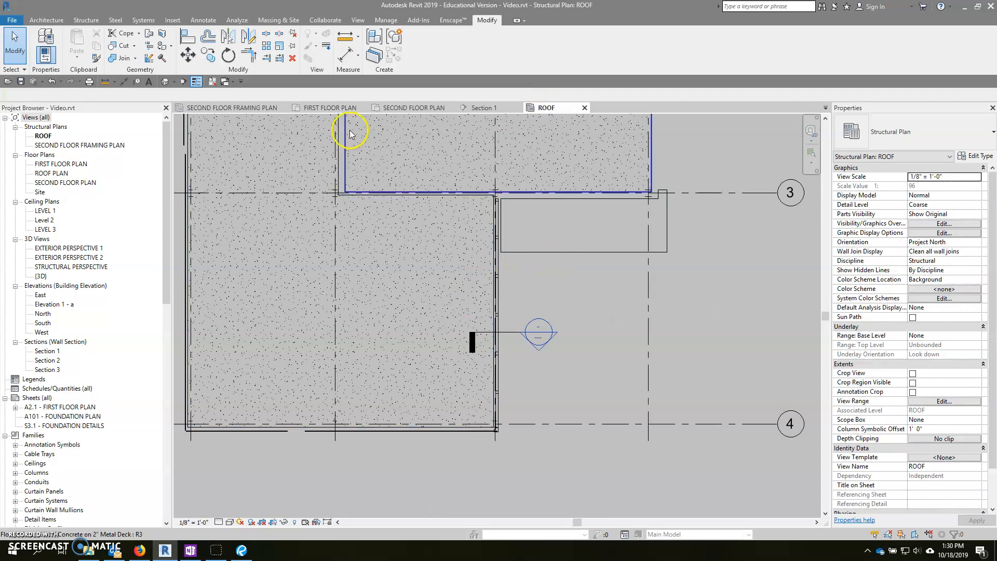
left_click(346, 127)
left_click(85, 20)
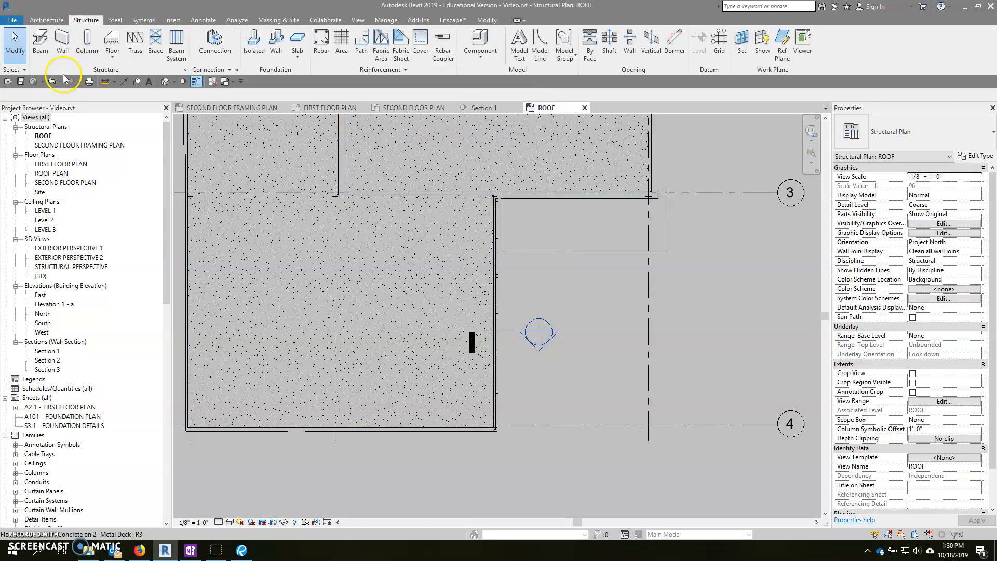
left_click(43, 39)
left_click(931, 136)
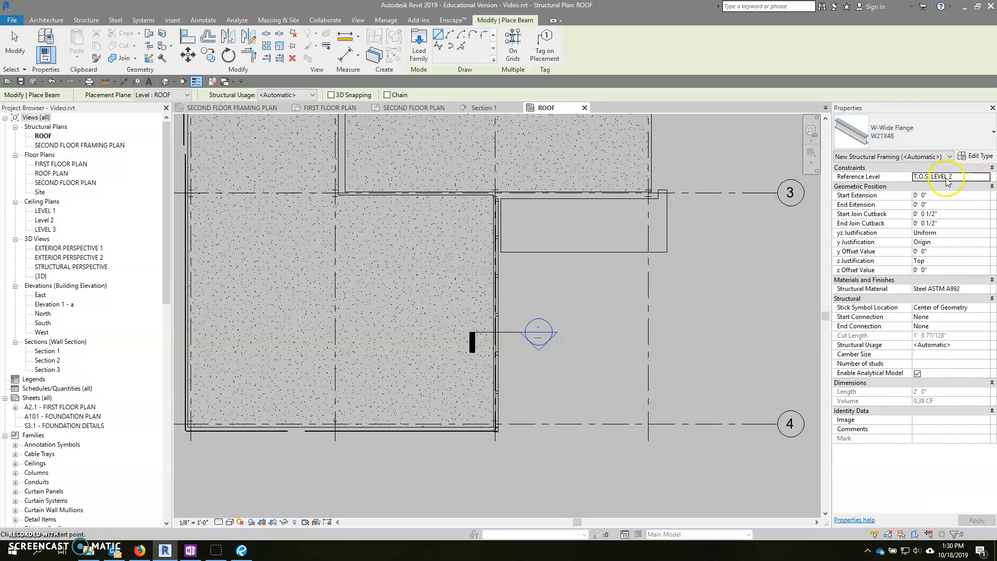
left_click(979, 176)
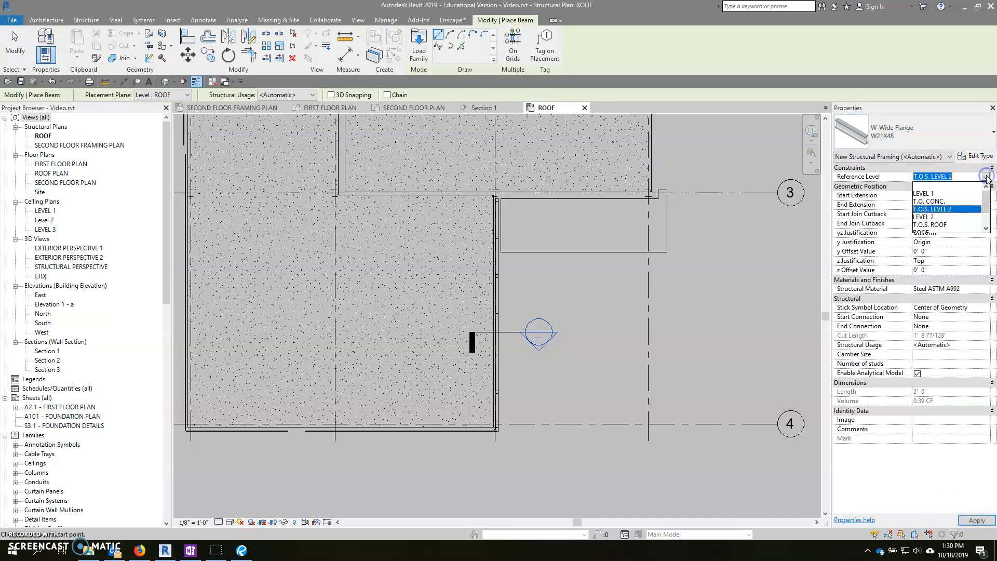
left_click(935, 225)
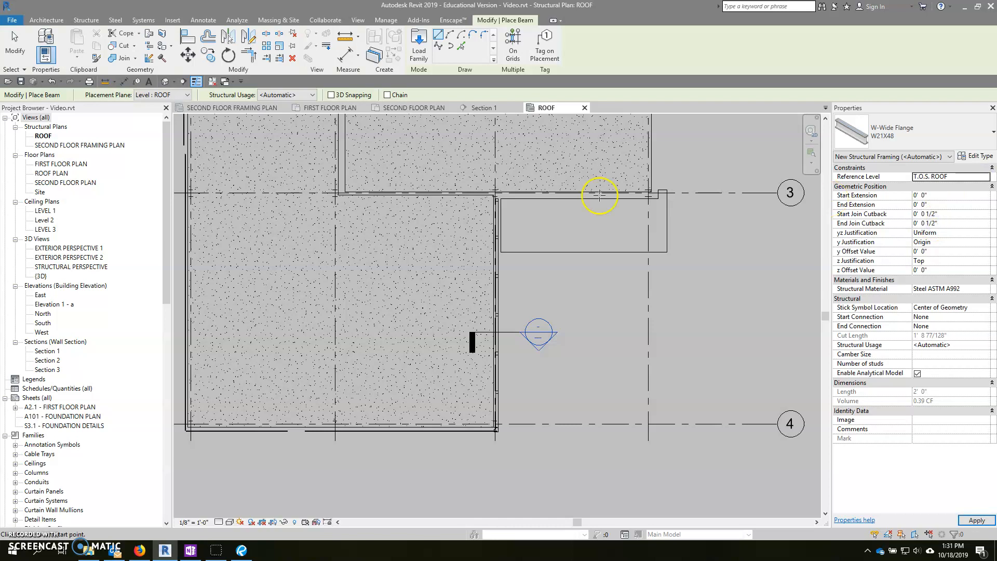
scroll(506, 191, "up", 5)
scroll(484, 193, "down", 2)
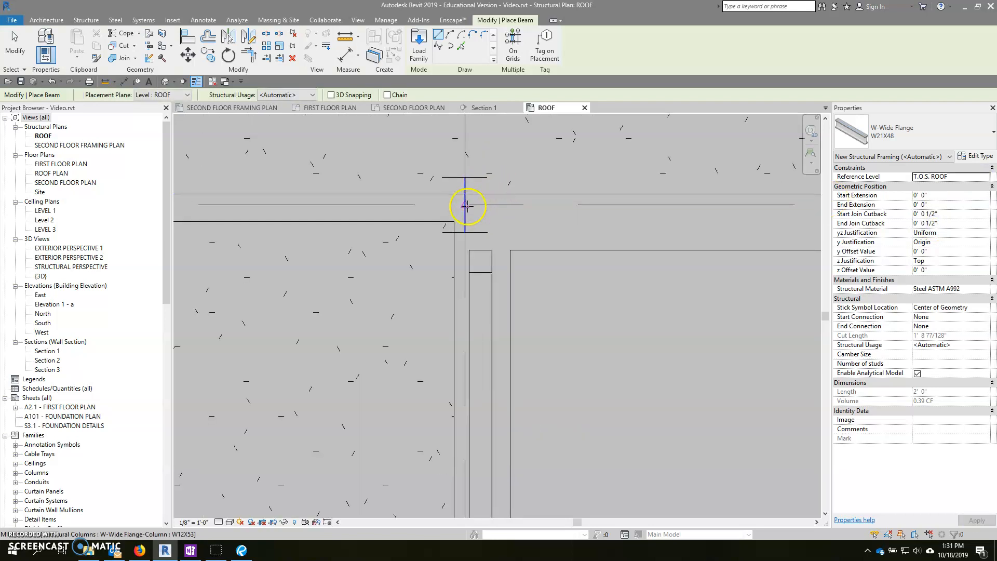
Place the beam between the columns at grids 3 and 4.
left_click(466, 204)
scroll(465, 204, "down", 5)
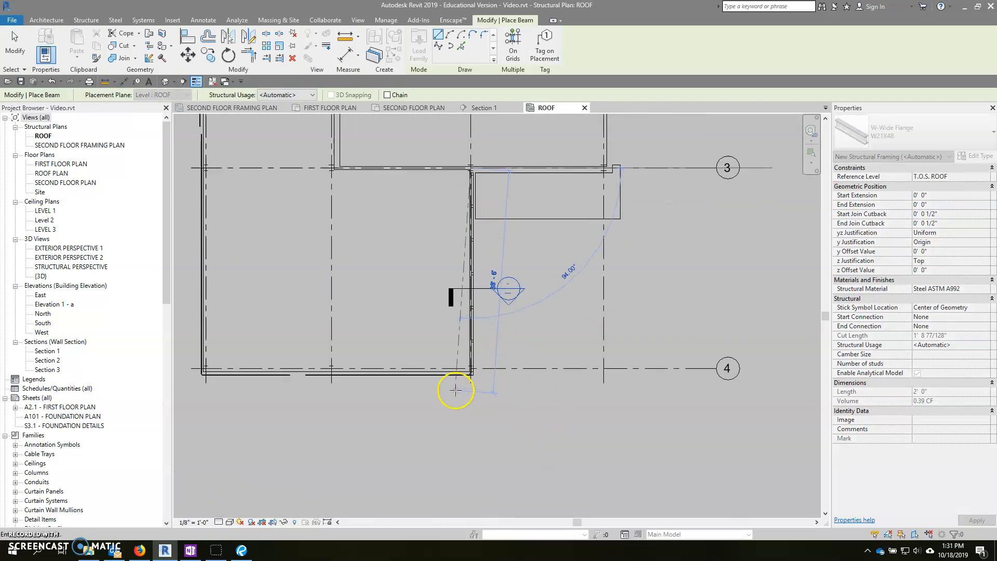
scroll(455, 389, "up", 5)
scroll(431, 337, "up", 2)
scroll(432, 338, "up", 2)
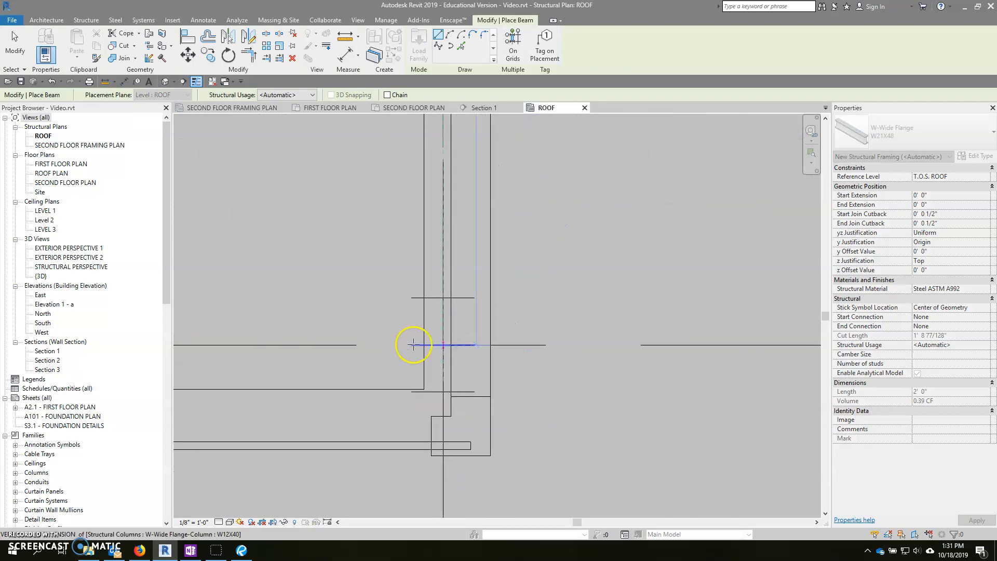
key("Escape")
key("Escape")
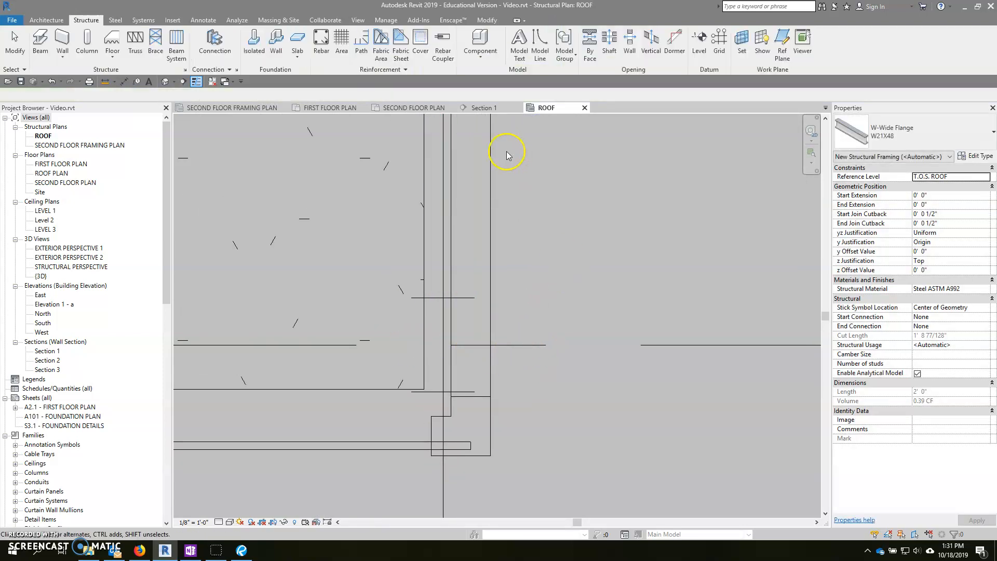
Rehost the roof beam in Section 1 onto the Level : T.O.S. ROOF work plane.
left_click(484, 108)
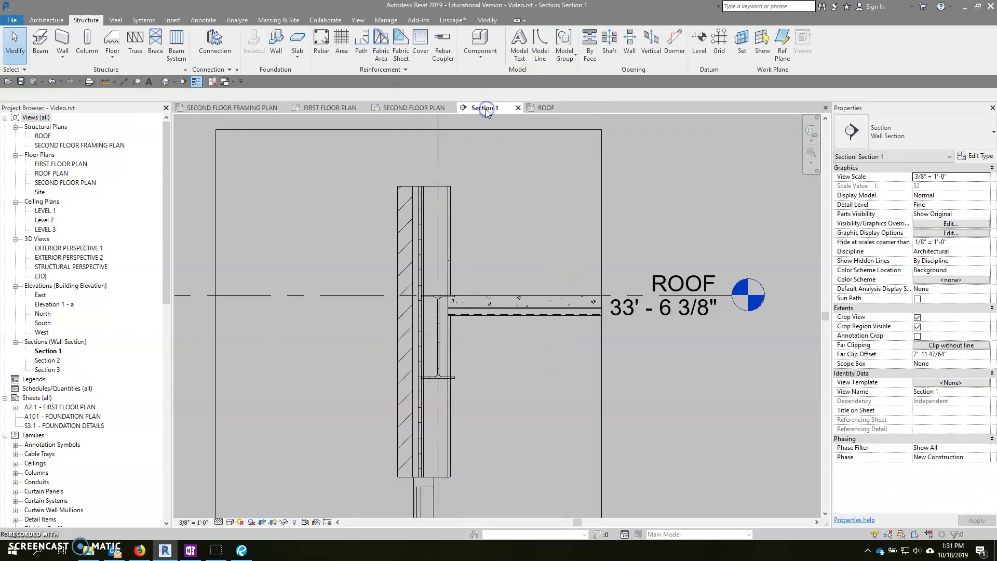
left_click(438, 334)
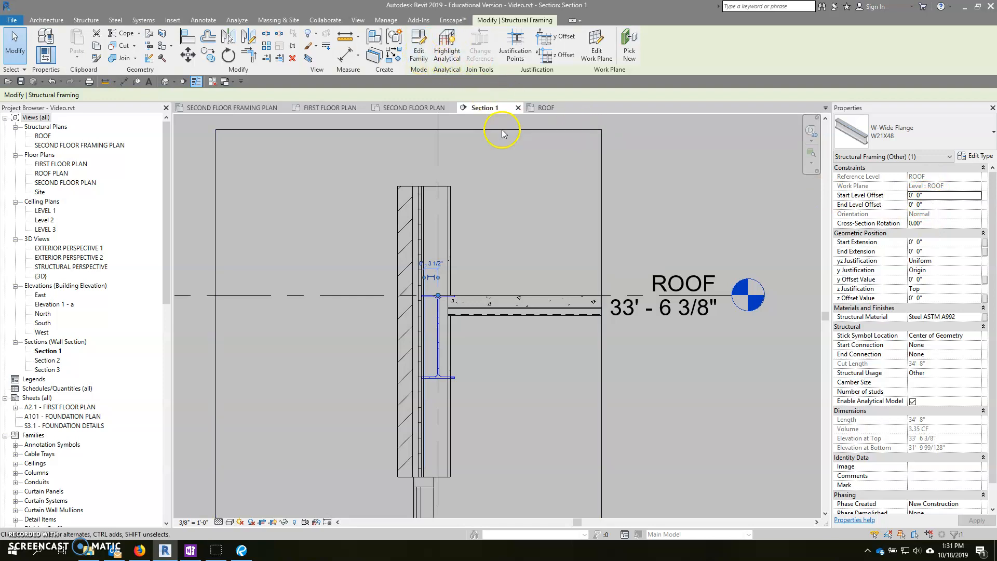
scroll(437, 347, "up", 2)
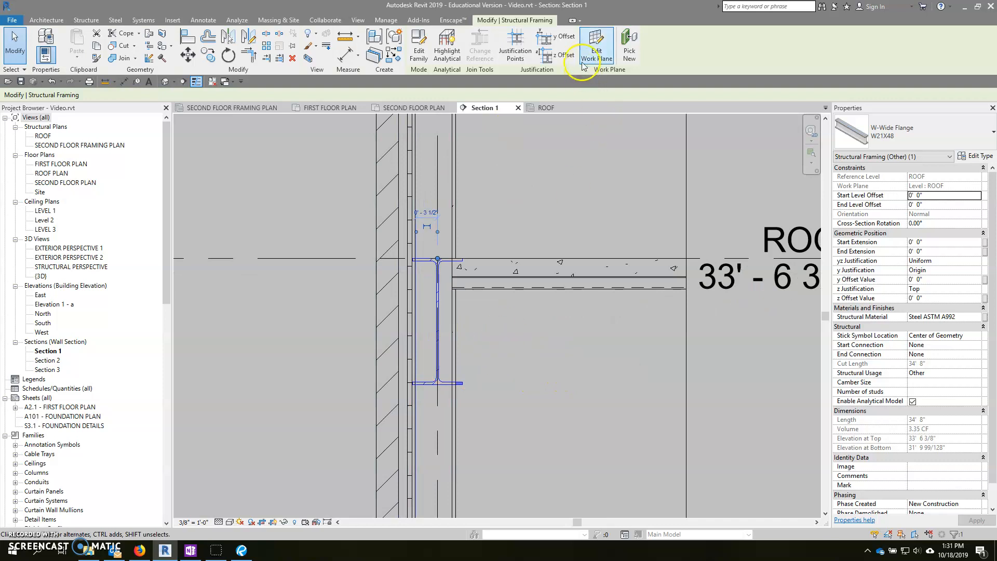
left_click(597, 50)
left_click(547, 276)
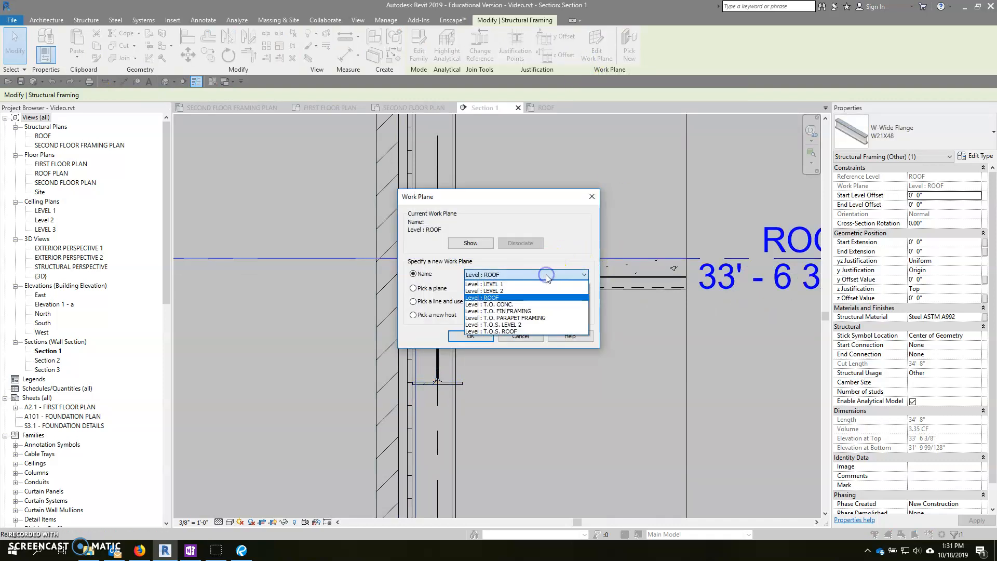
left_click(513, 333)
left_click(472, 337)
left_click(604, 356)
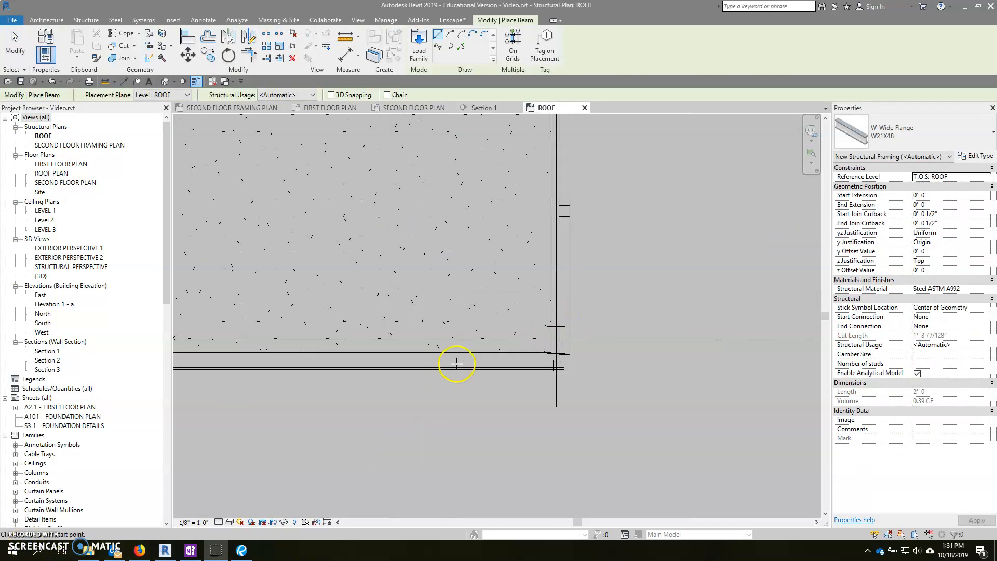
scroll(457, 364, "down", 2)
scroll(476, 315, "up", 2)
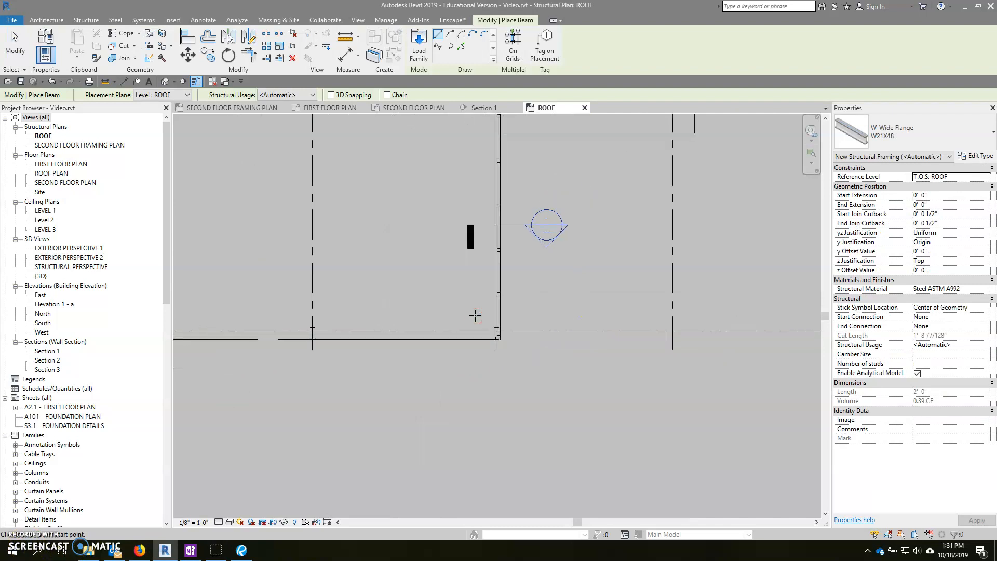
scroll(476, 316, "down", 2)
scroll(472, 328, "up", 2)
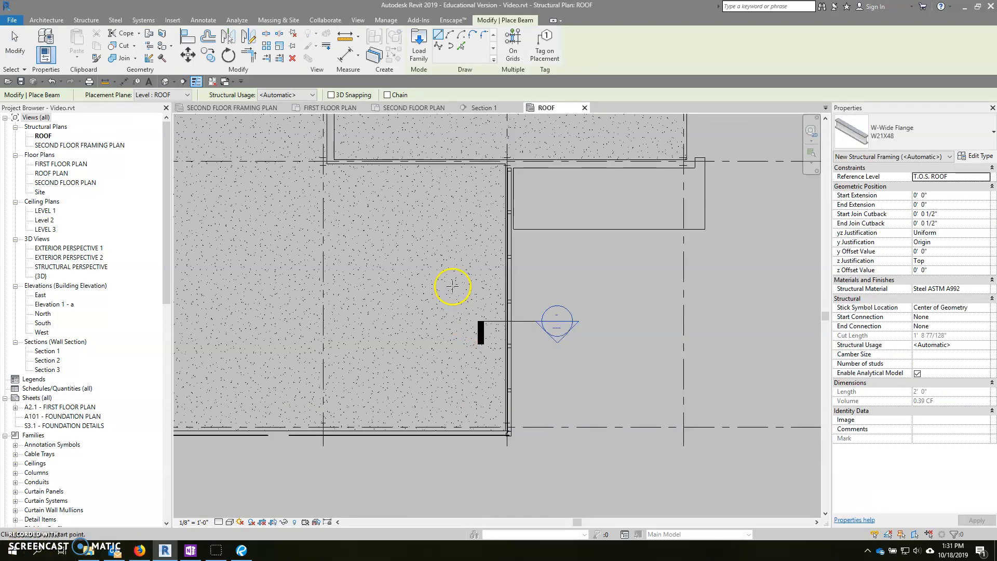
scroll(453, 287, "up", 1)
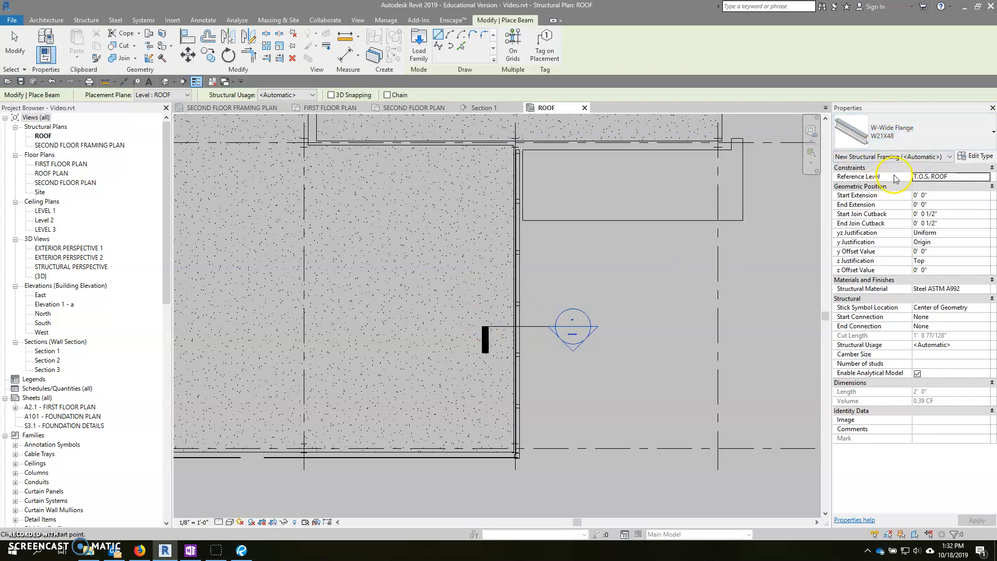
Keep T.O.S. ROOF as the beam's reference level in Properties.
left_click(950, 176)
left_click(986, 176)
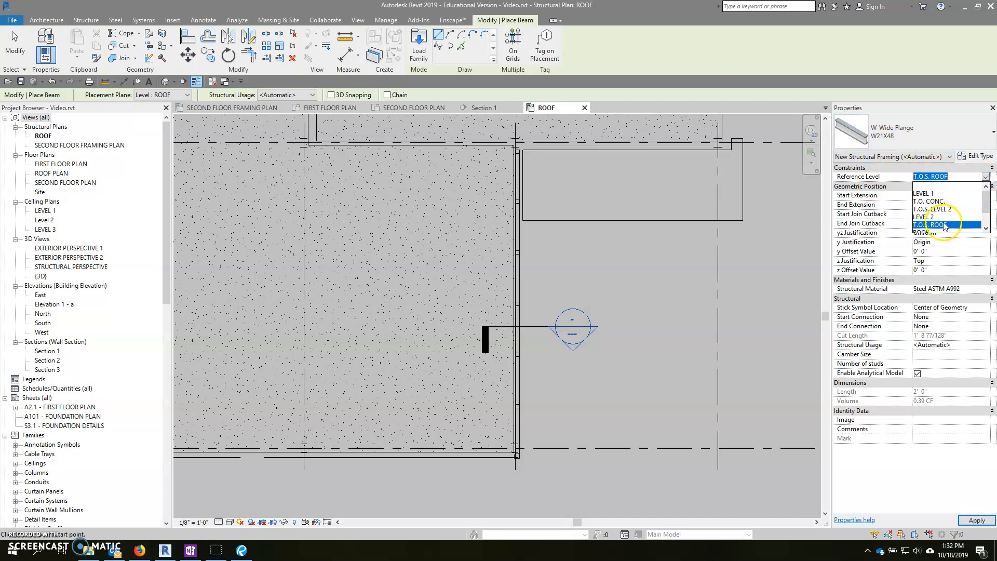
scroll(942, 225, "down", 2)
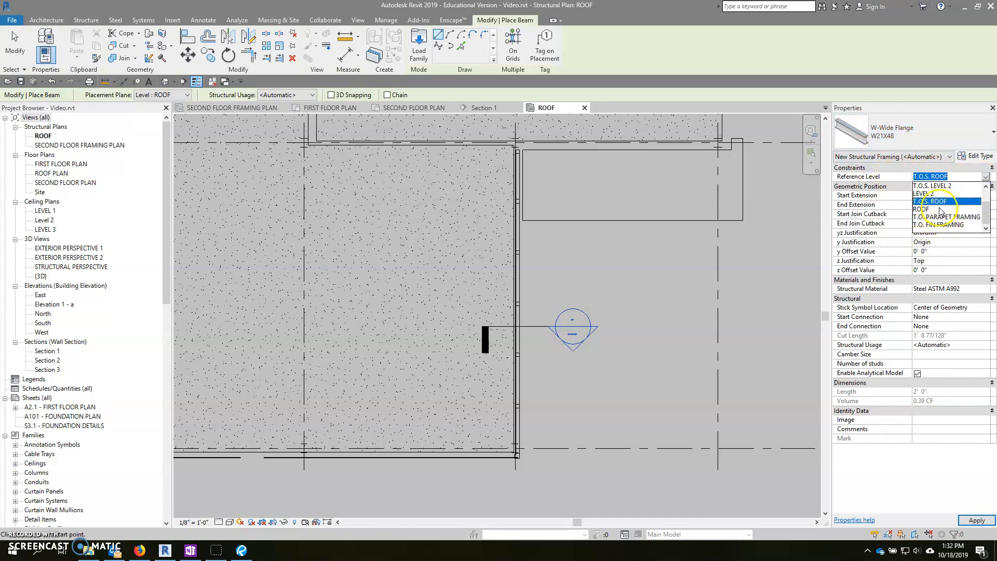
left_click(945, 202)
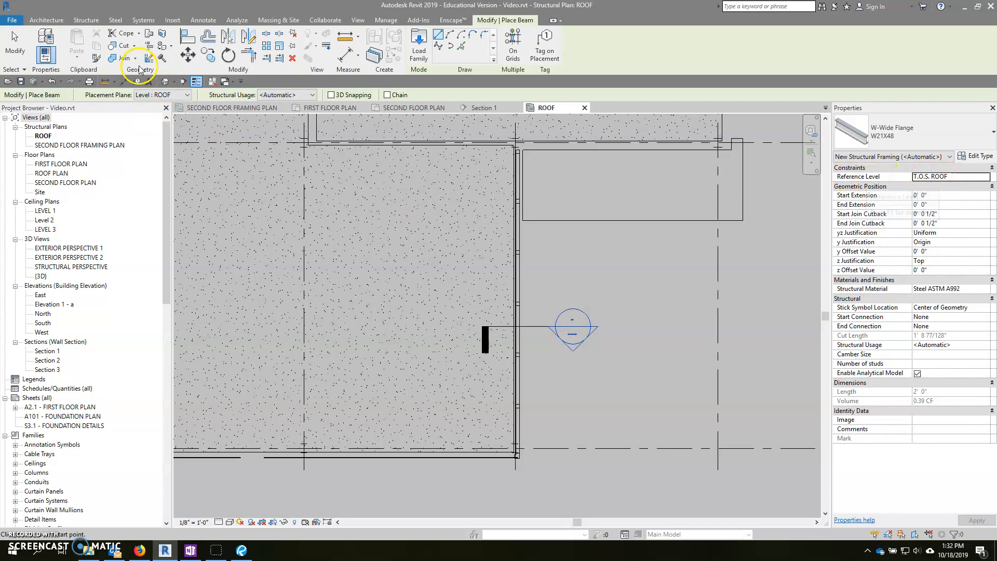
Set the beam placement plane to Level : T.O.S. ROOF, then end beam placement.
left_click(173, 95)
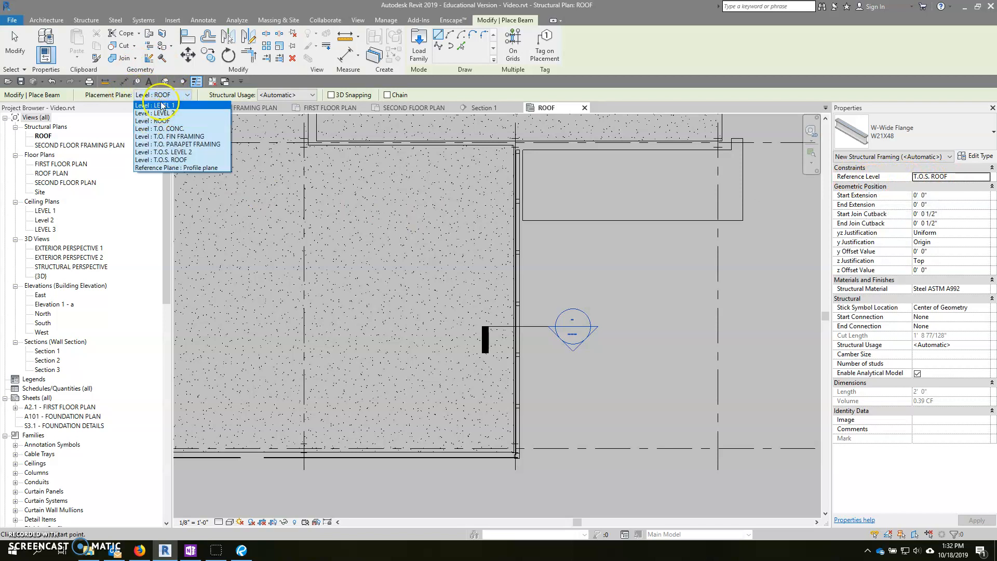
left_click(154, 122)
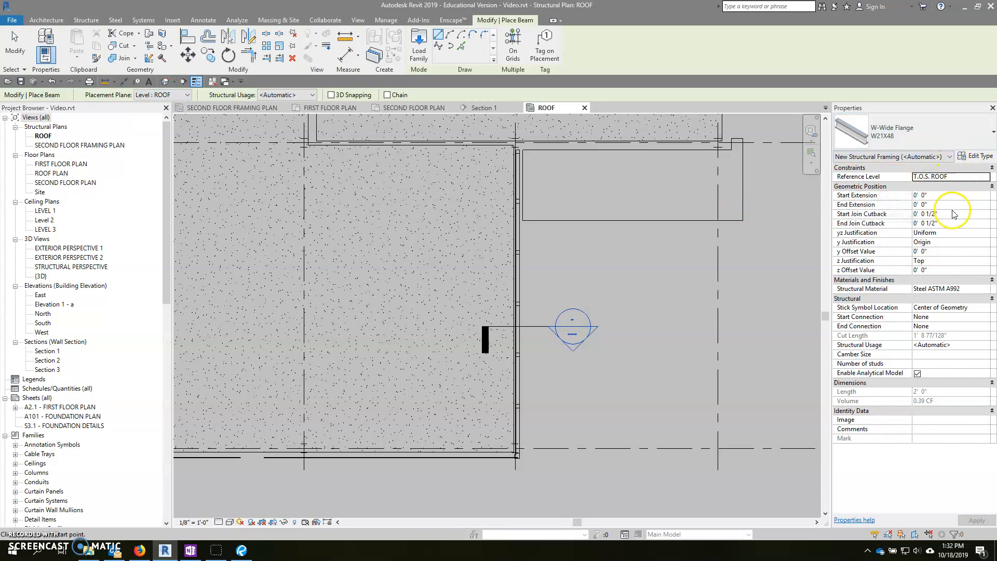
left_click(182, 97)
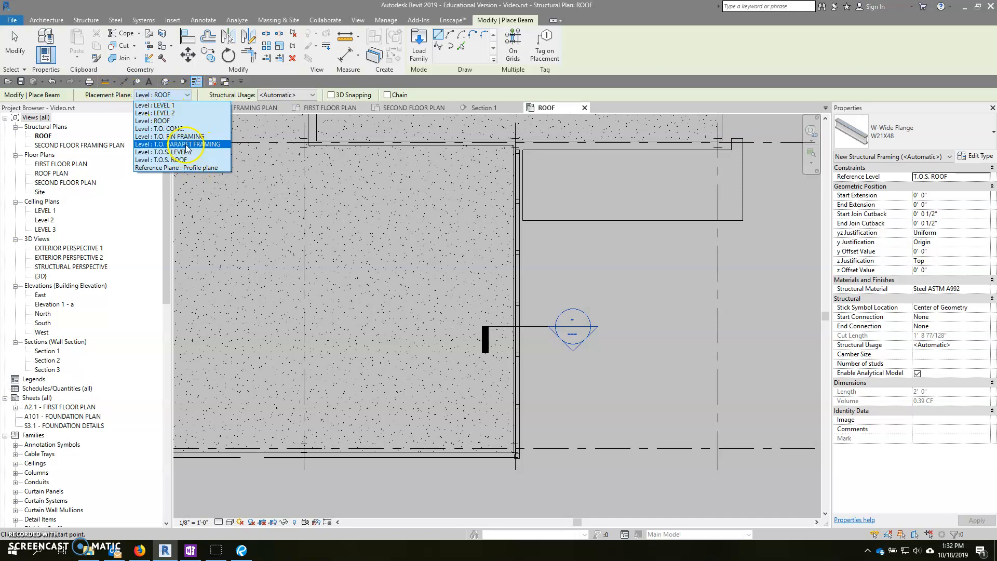
left_click(185, 161)
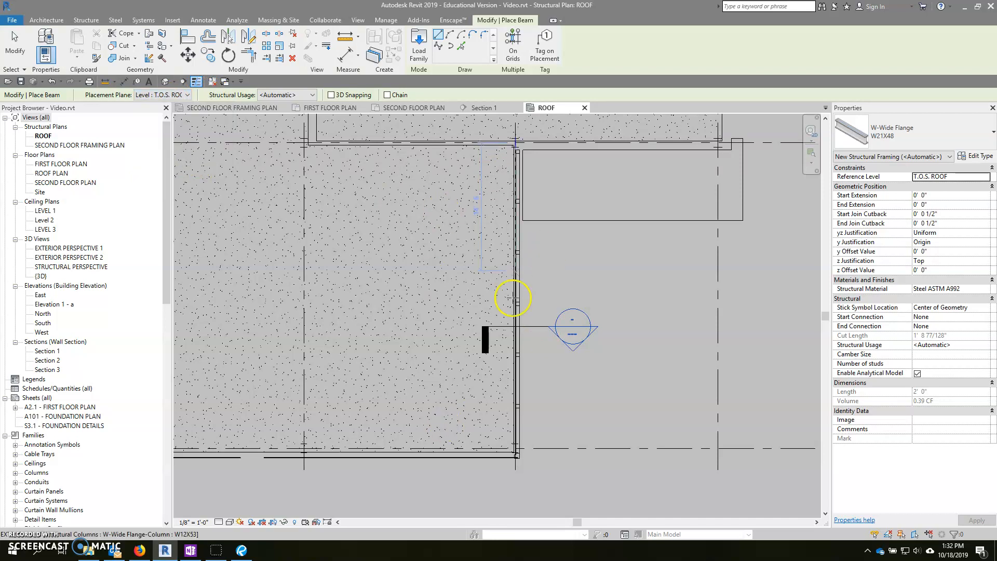
scroll(499, 223, "down", 1)
scroll(468, 296, "down", 1)
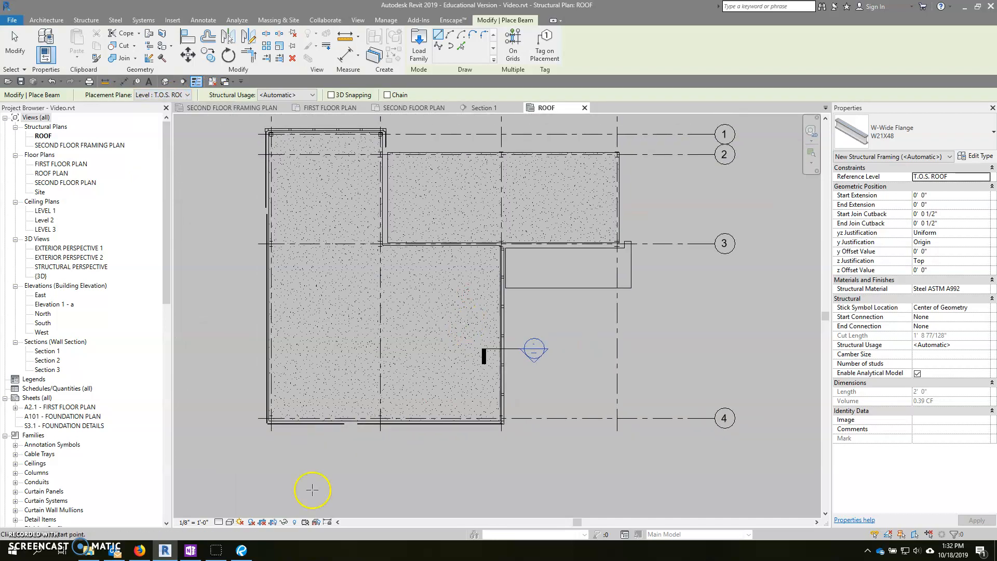
key("Escape")
scroll(518, 394, "up", 1)
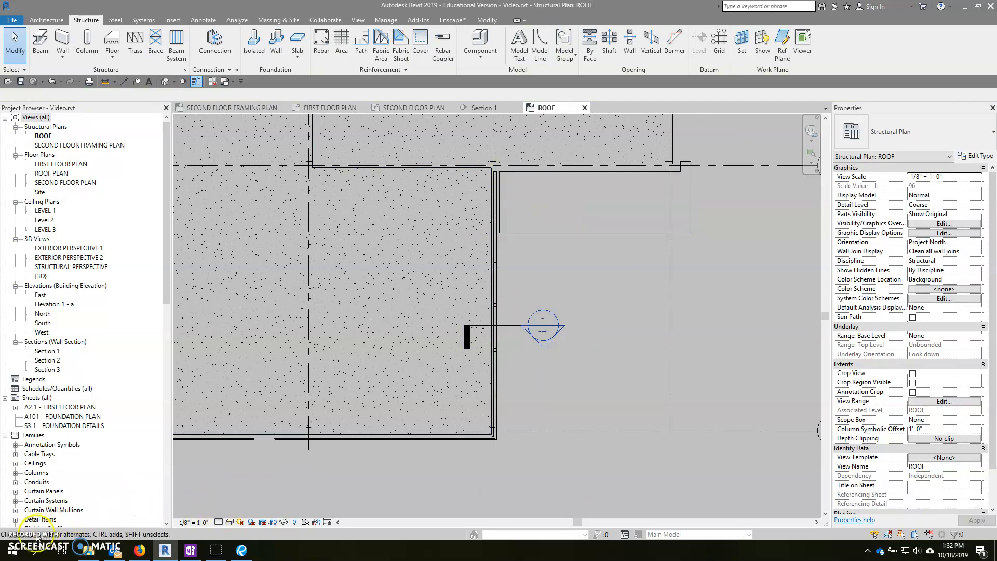
Return to the Section 1 wall section to recheck the roof beam at the wall.
key("ctrl+Tab")
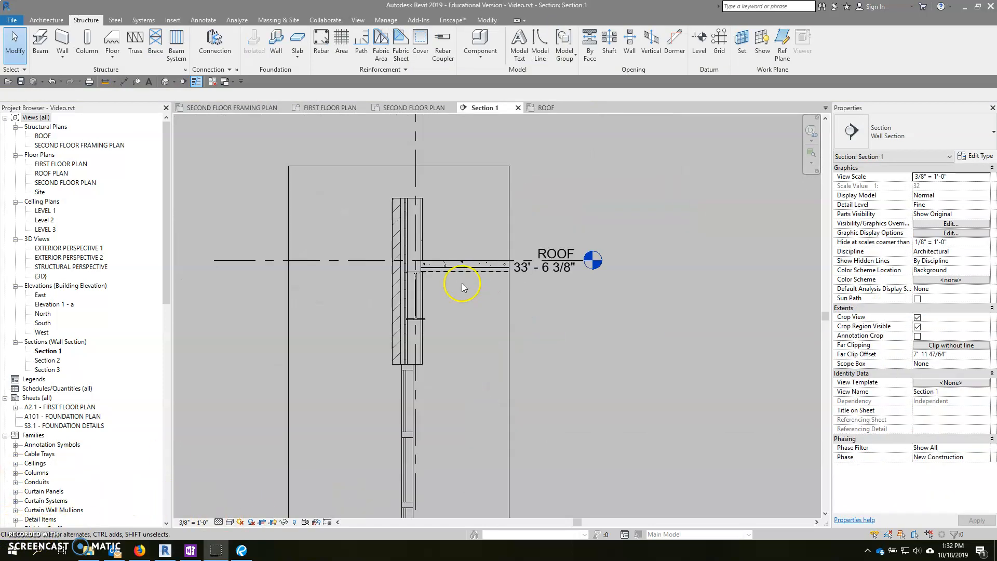
scroll(462, 283, "up", 2)
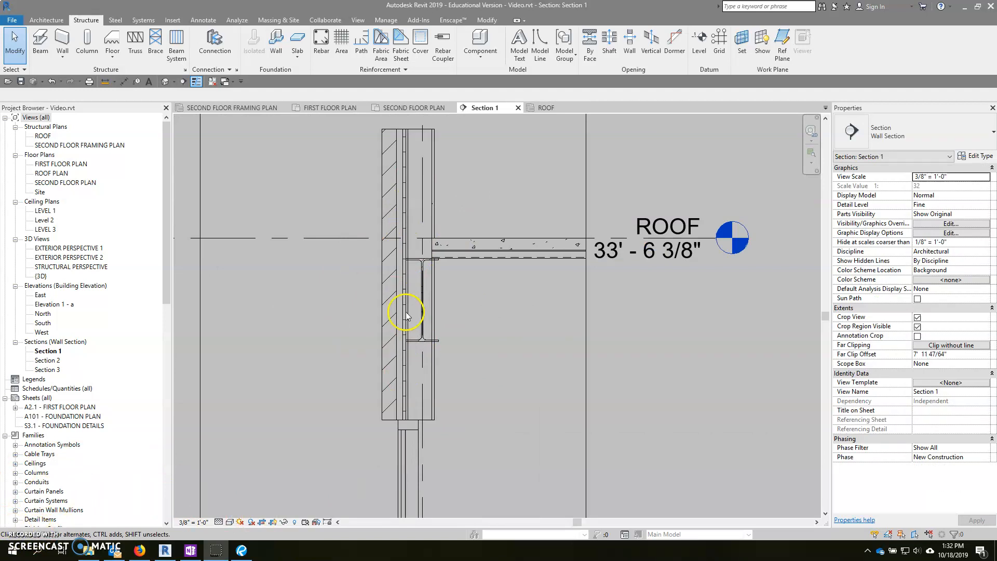
scroll(405, 311, "down", 2)
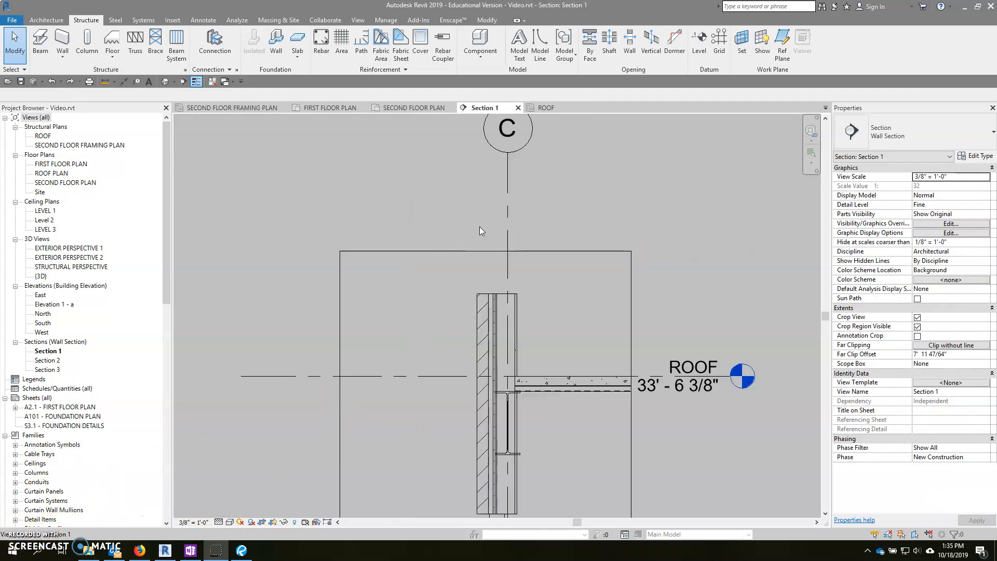
scroll(436, 251, "down", 1)
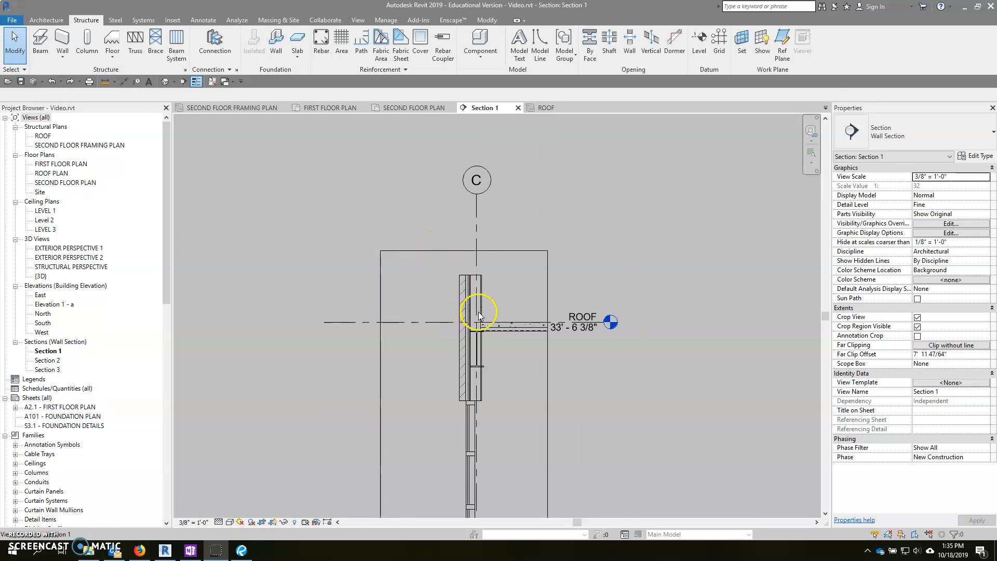
scroll(475, 315, "up", 1)
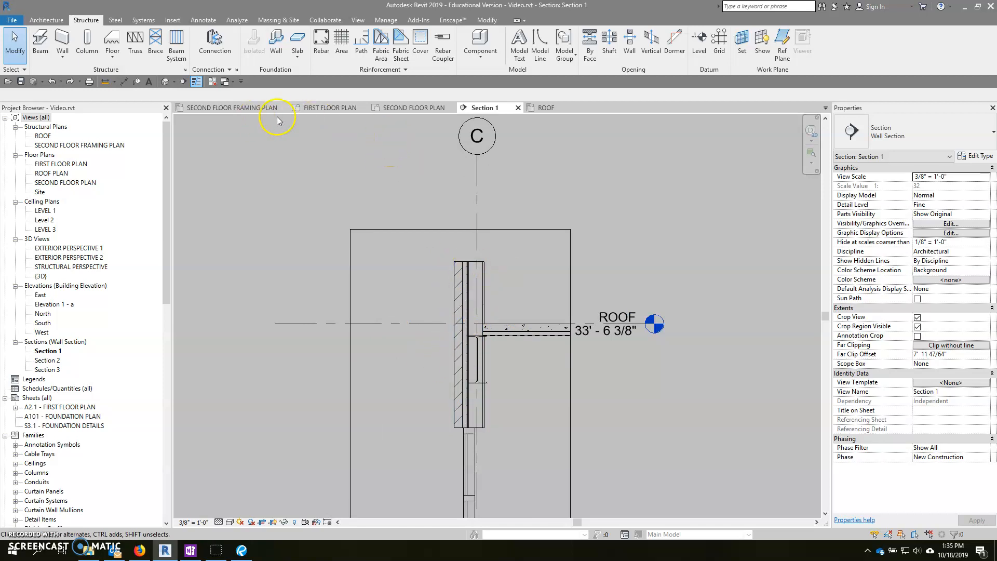
Select the four parapet walls in the 3D view.
left_click(165, 84)
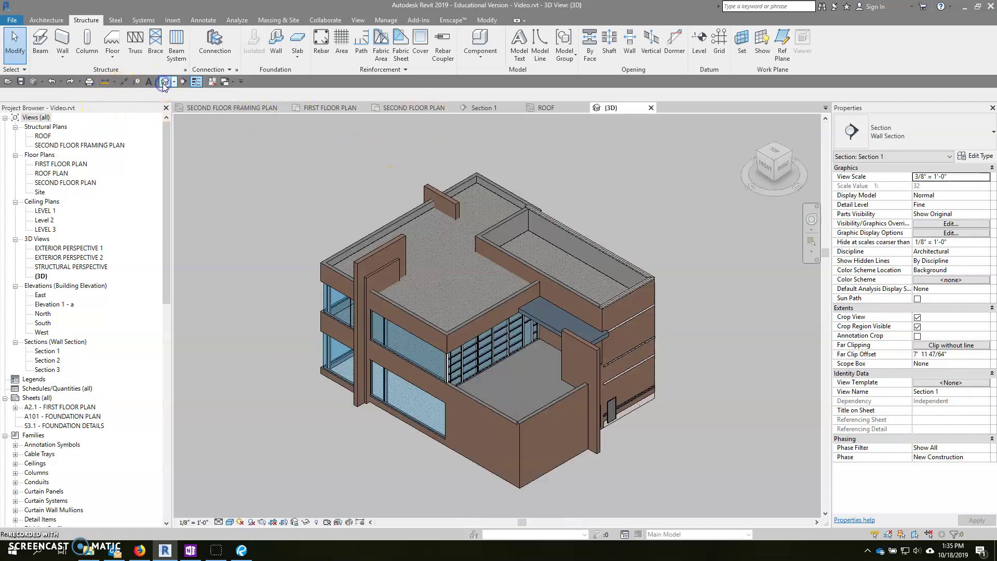
left_click(486, 308)
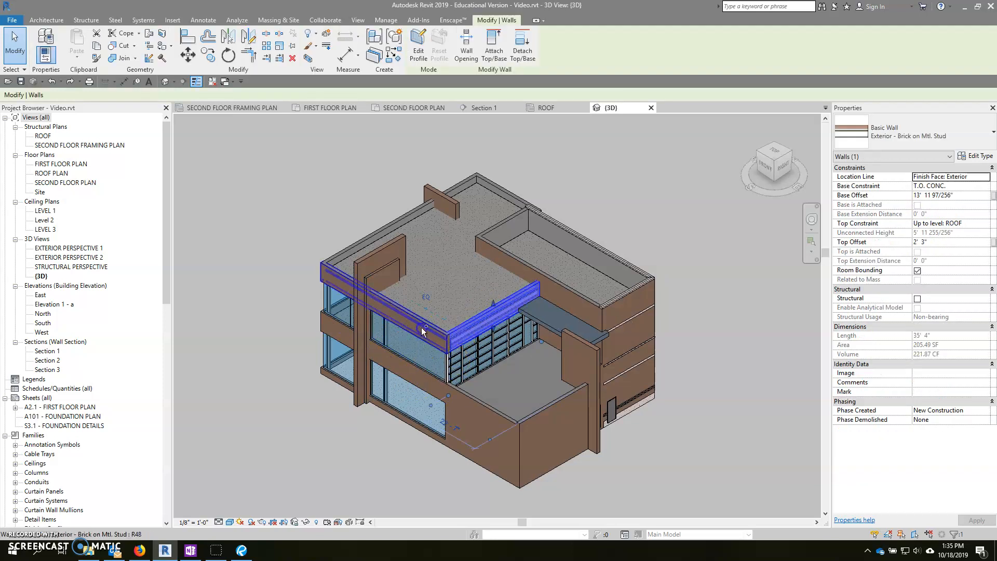
left_click(356, 244, "ctrl")
left_click(472, 220, "ctrl")
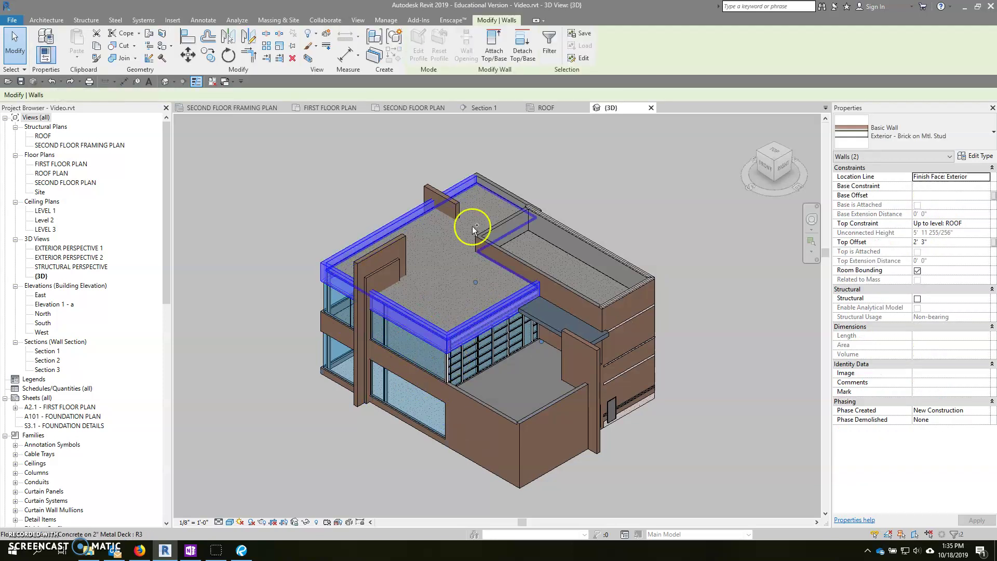
left_click(591, 294, "ctrl")
mouse_move(591, 293)
middle_mouse_down("shift")
mouse_move(327, 249)
mouse_move(524, 311)
mouse_move(387, 282)
mouse_move(330, 345)
mouse_move(645, 298)
mouse_move(545, 328)
middle_mouse_up("shift")
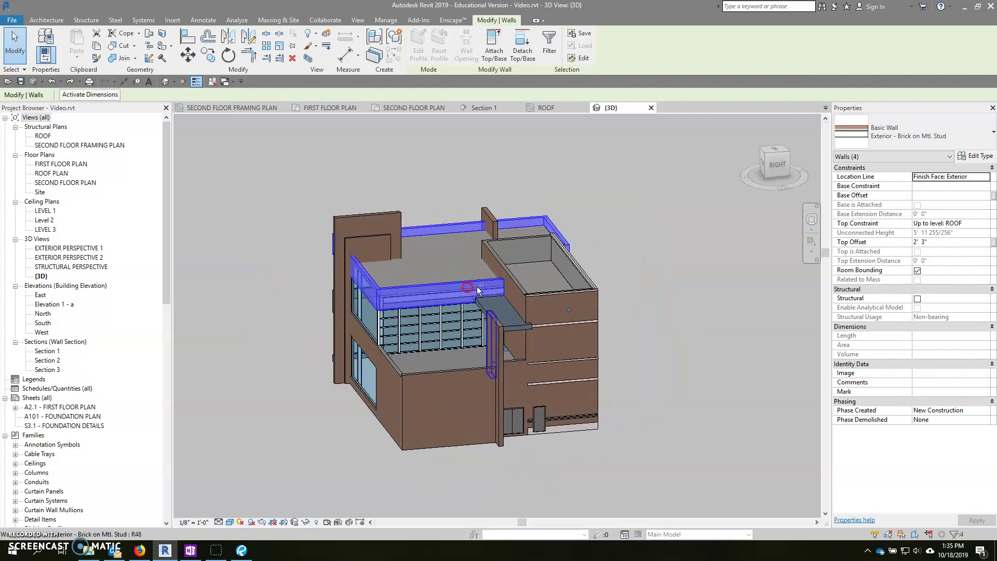
Duplicate their wall type as Exterior - Brick on Mtl. Stud 3 and apply it.
left_click(975, 157)
left_click(776, 235)
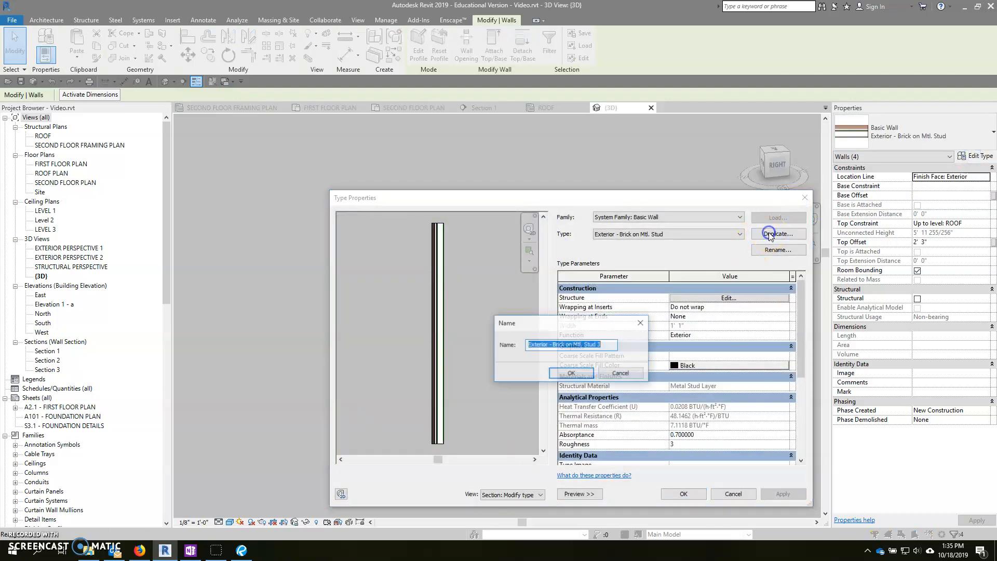
left_click(571, 375)
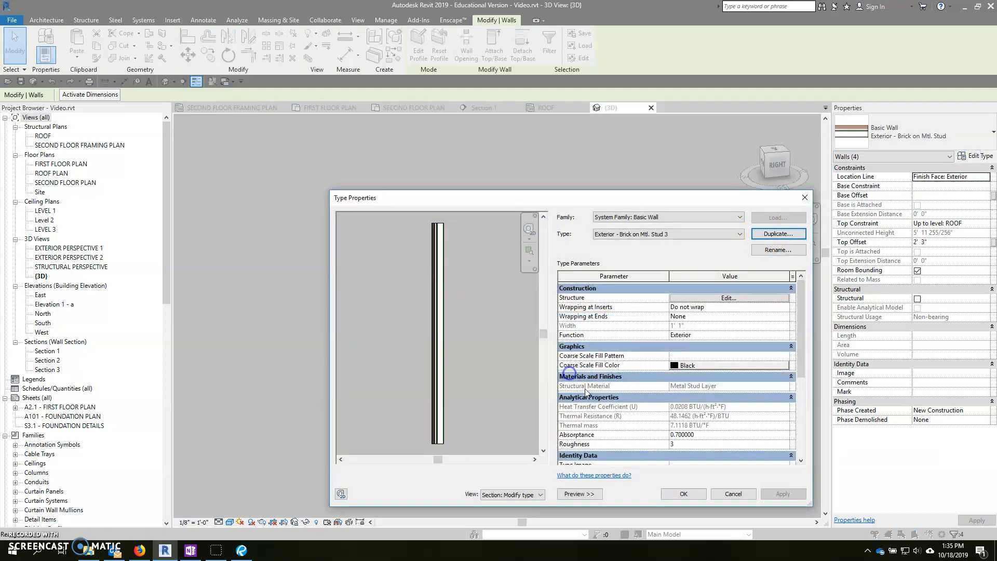
left_click(683, 494)
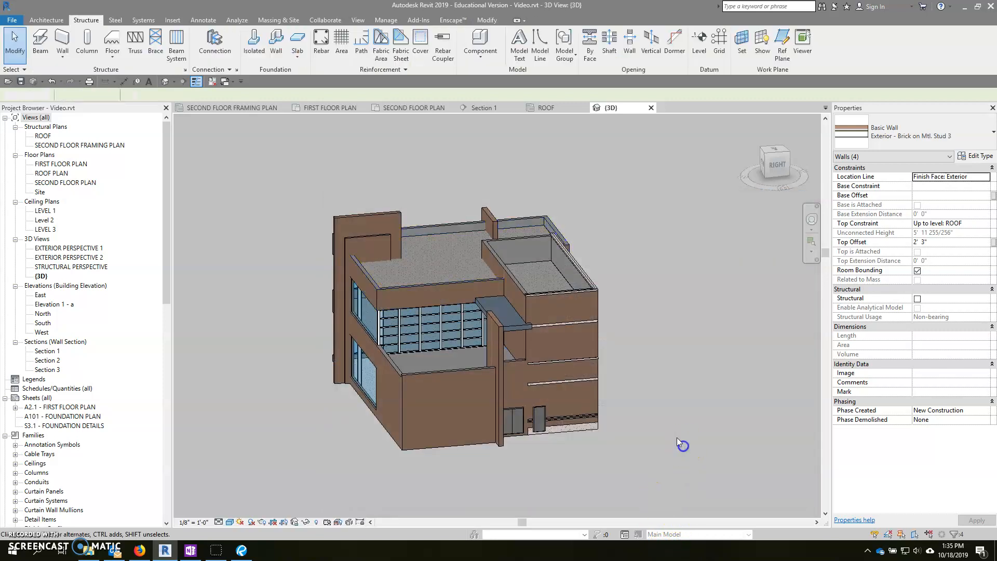
key("Escape")
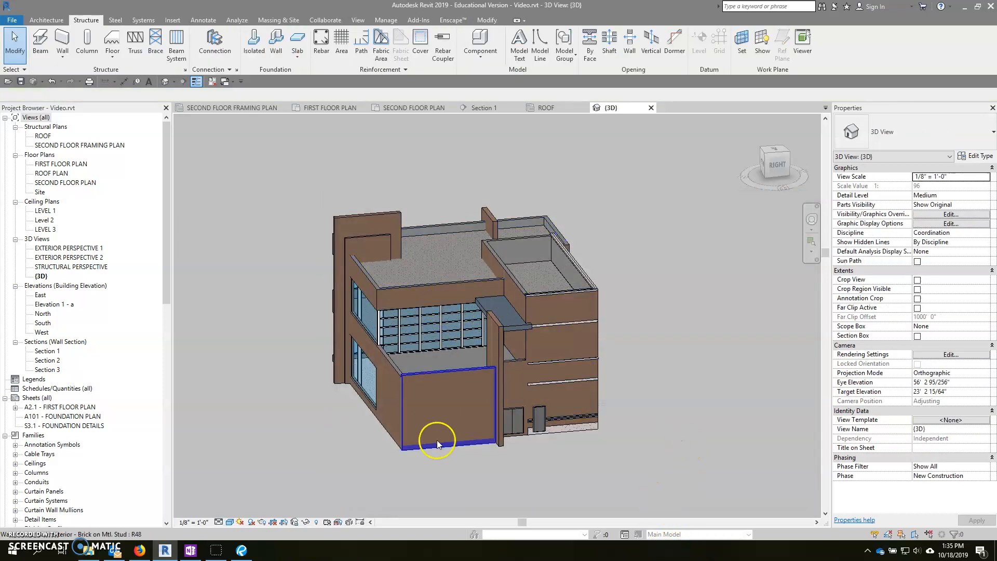
middle_click_drag(340, 380, 406, 366, "shift")
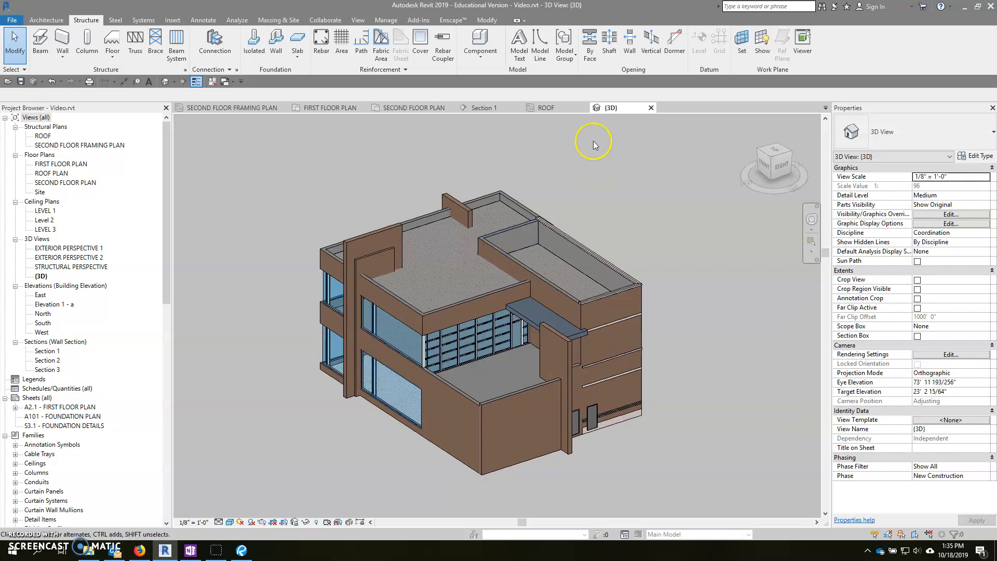
Add an aligned dimension from gridline C to the wall face in Section 1, reading 10".
left_click(483, 108)
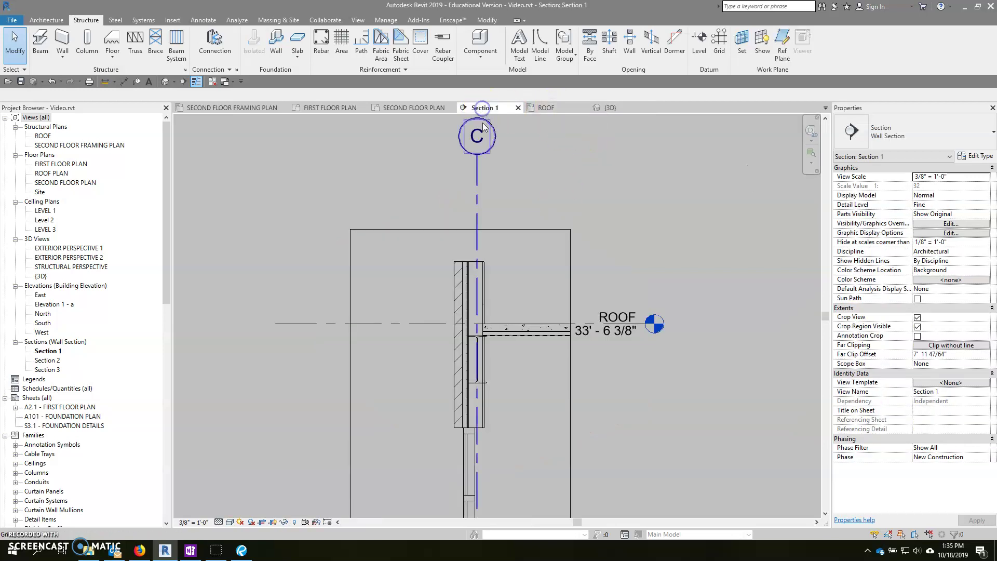
left_click(465, 313)
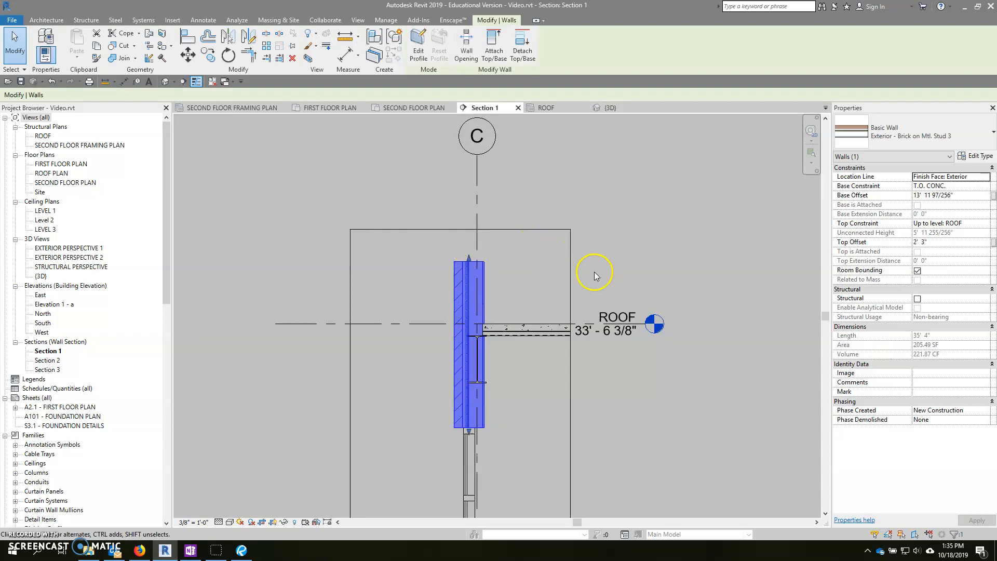
scroll(521, 276, "up", 1)
left_click(670, 270)
scroll(546, 281, "down", 1)
scroll(406, 281, "up", 1)
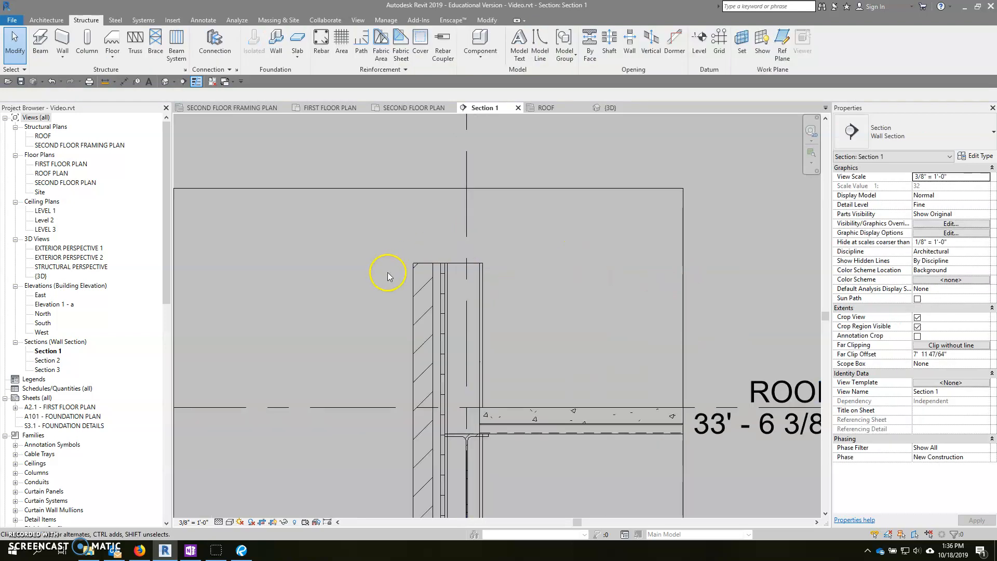
scroll(409, 289, "down", 1)
scroll(423, 279, "up", 1)
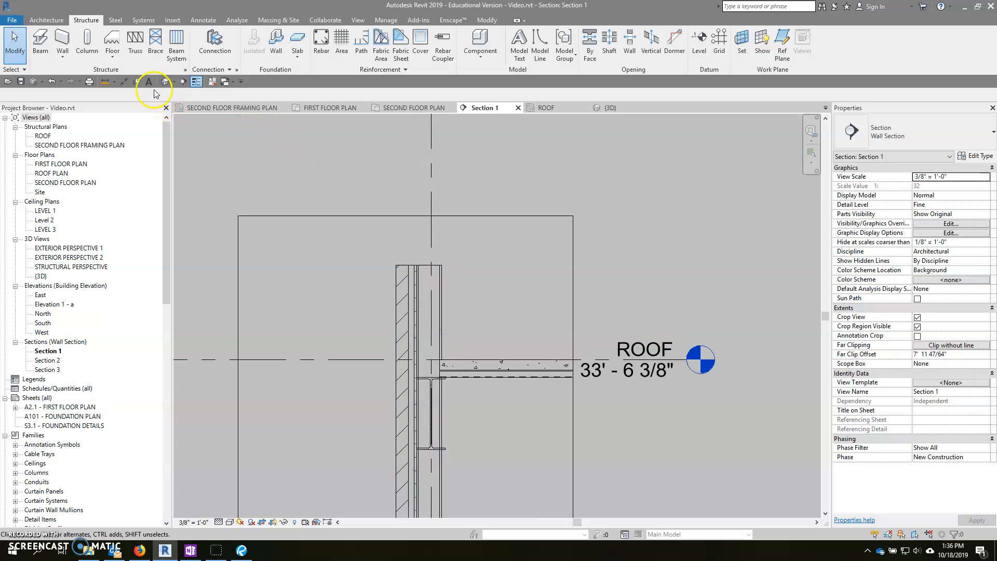
left_click(117, 83)
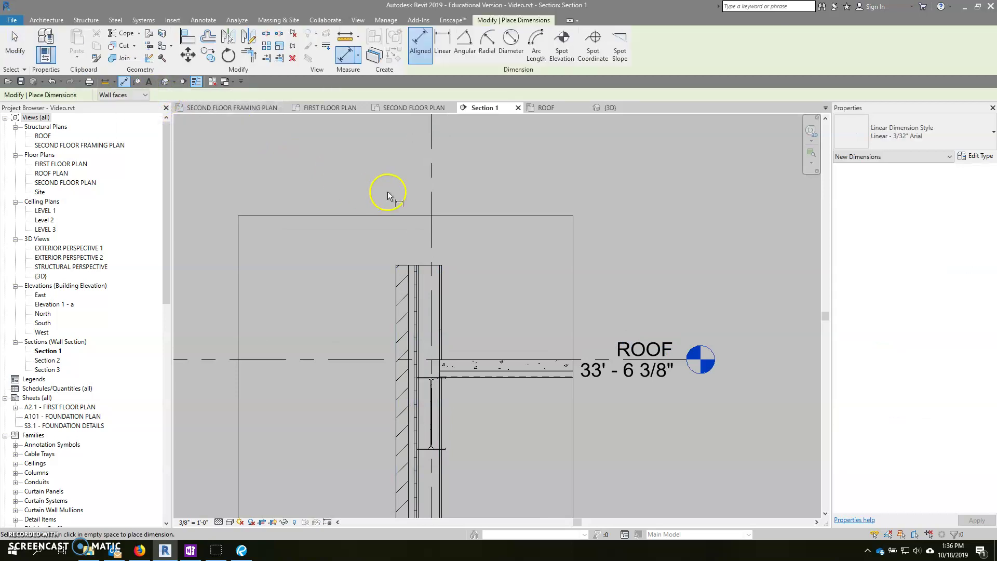
left_click(433, 170)
left_click(397, 257)
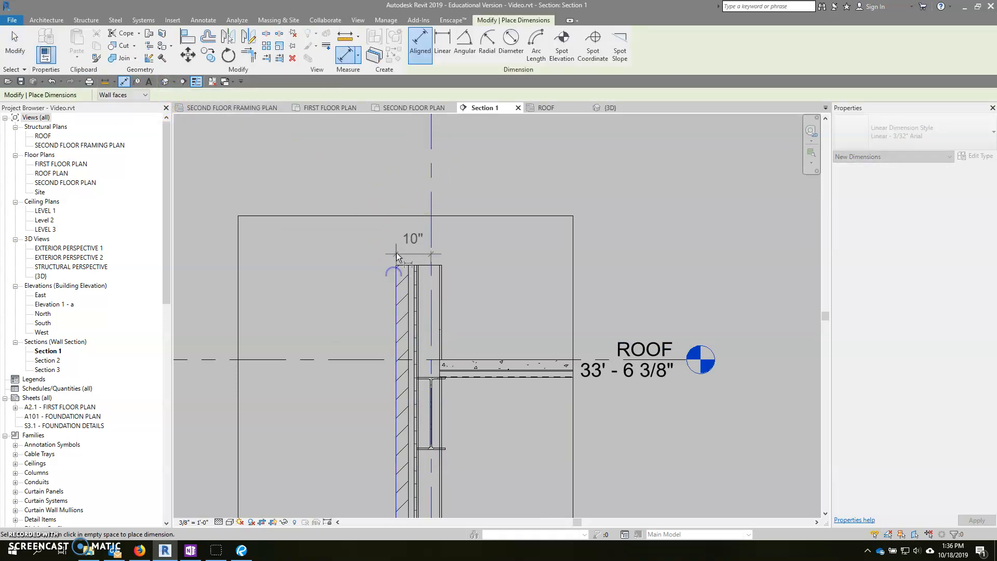
left_click(396, 204)
scroll(461, 219, "down", 2)
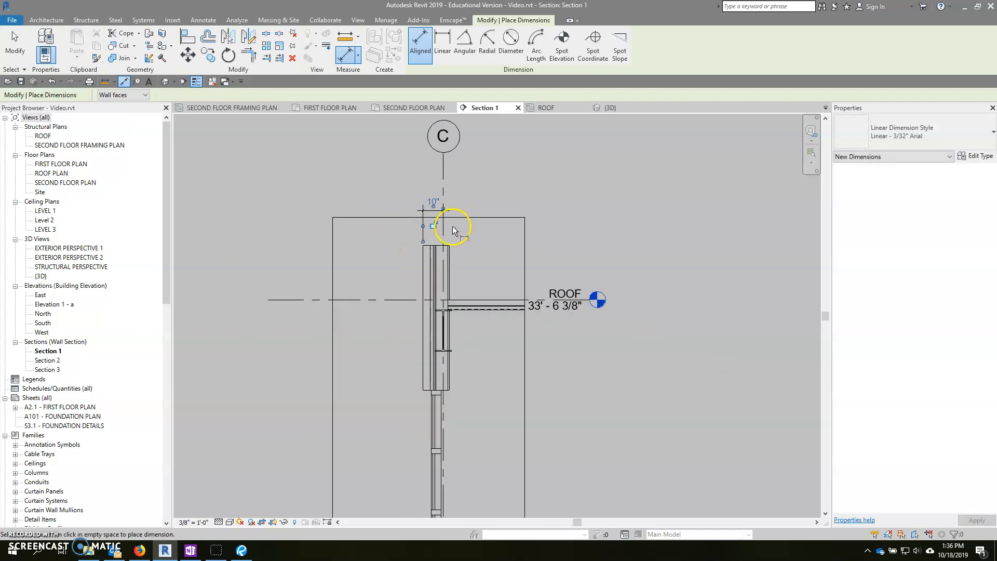
key("Escape")
key("Escape")
Edit the wall's dimension to gridline C so it reads 1'-6".
left_click(438, 251)
left_click(443, 271)
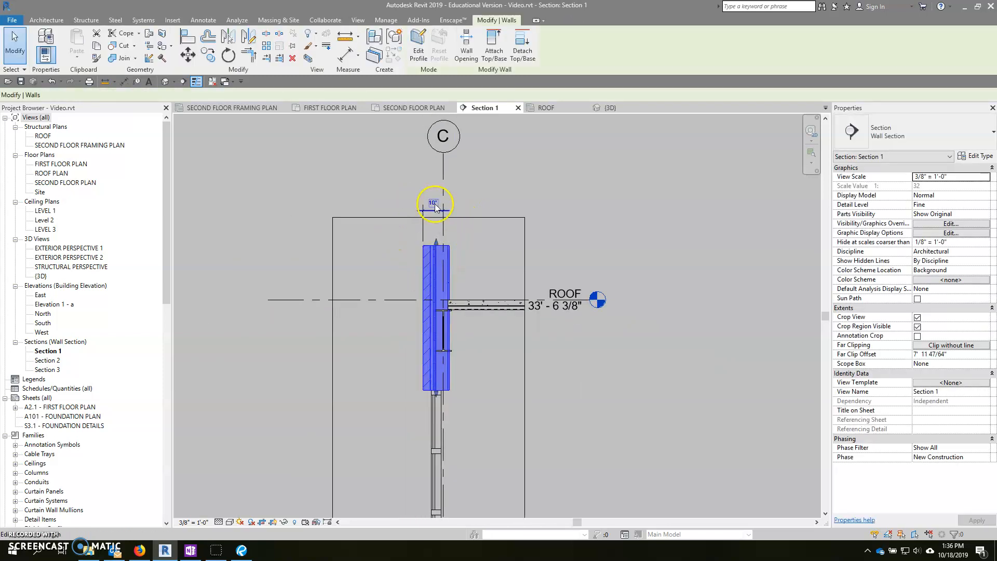
left_click(433, 203)
type("1'6")
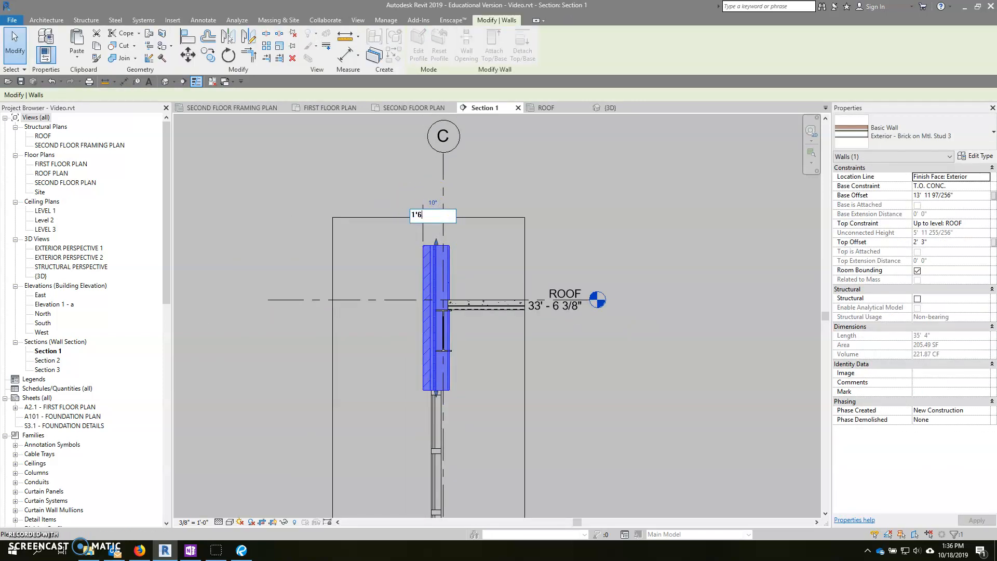
key("Return")
left_click(468, 251)
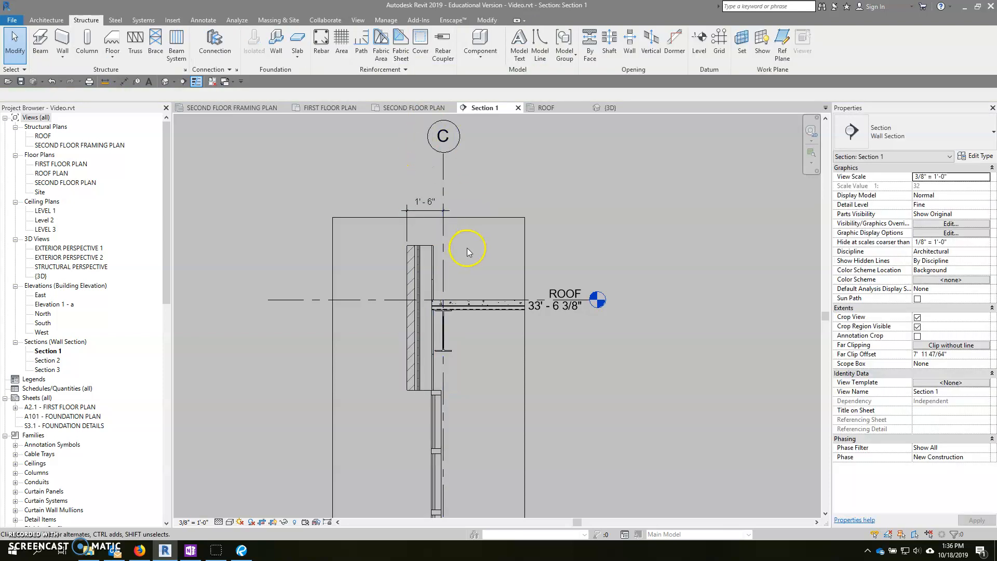
scroll(468, 251, "up", 1)
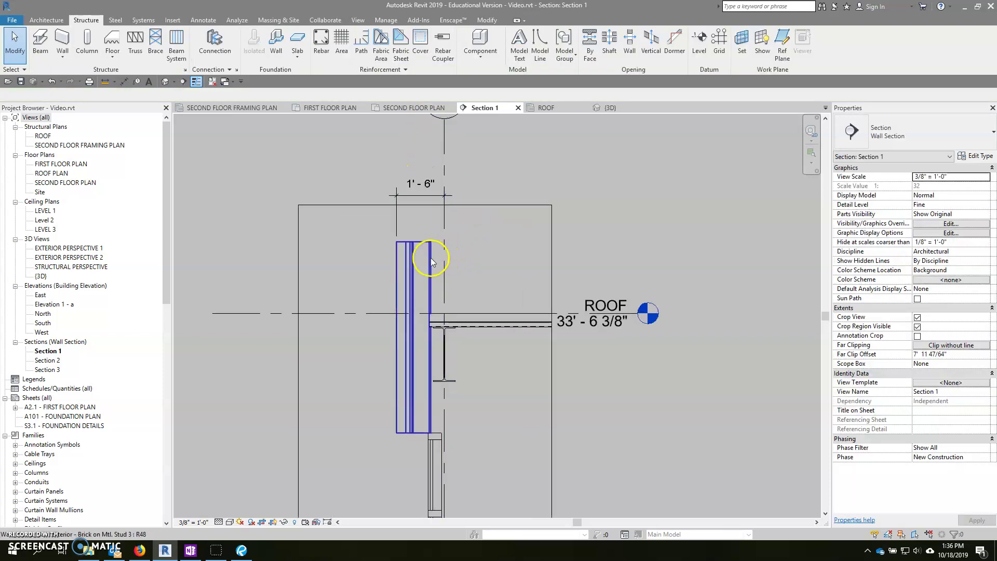
Add an aligned dimension from the wall face to gridline C, reading 11 5/8".
left_click(125, 82)
scroll(406, 249, "up", 3)
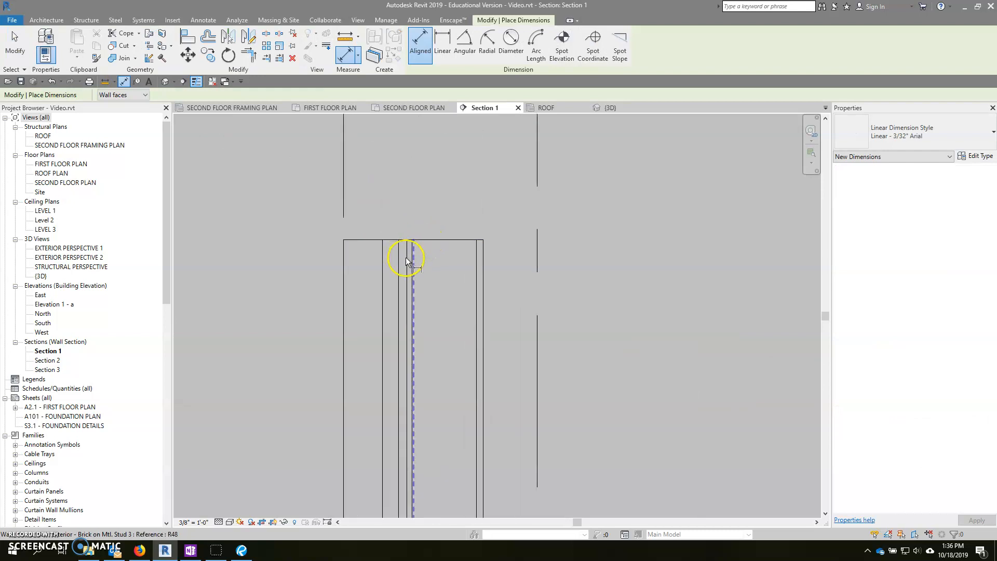
left_click(417, 258)
scroll(417, 258, "down", 3)
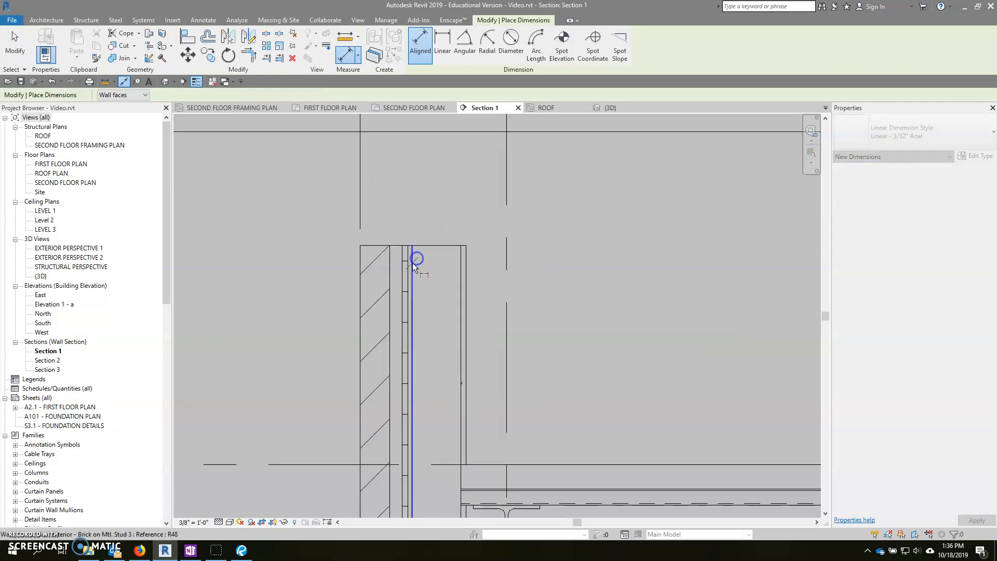
left_click(466, 226)
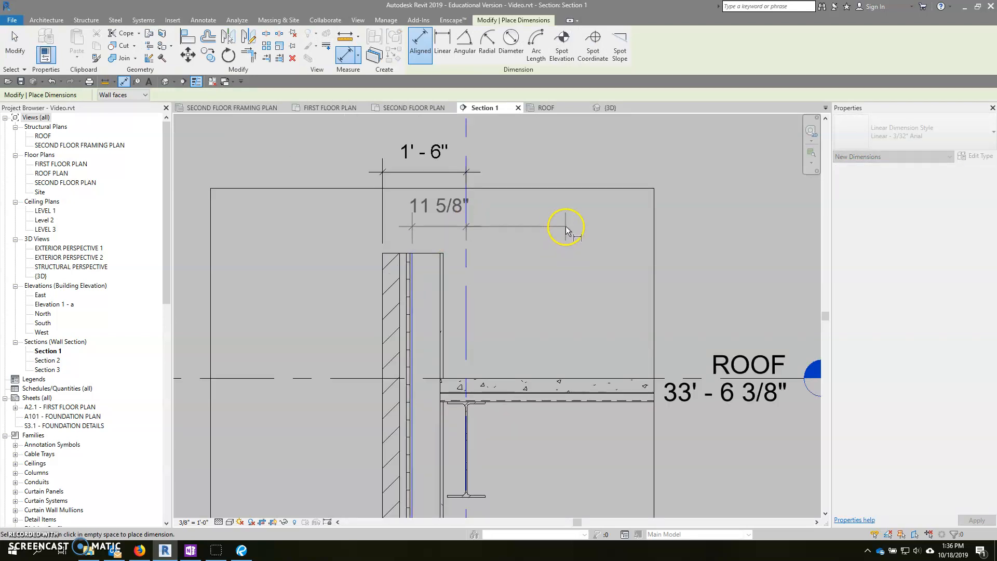
left_click(566, 223)
key("Escape")
Edit the wall type's structure to a 1 1/8" air layer so the dimension reads 1'-0".
left_click(425, 279)
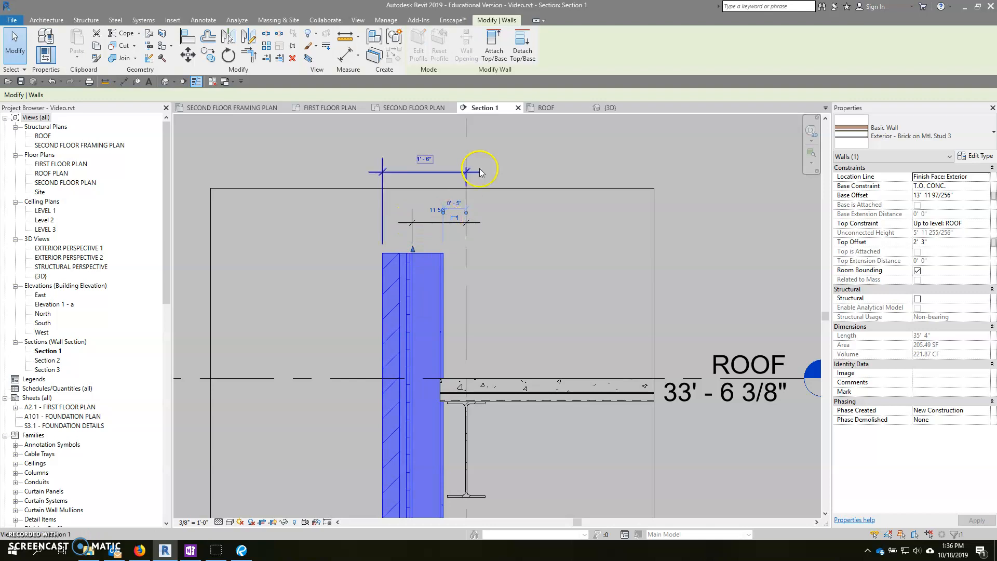
left_click(966, 158)
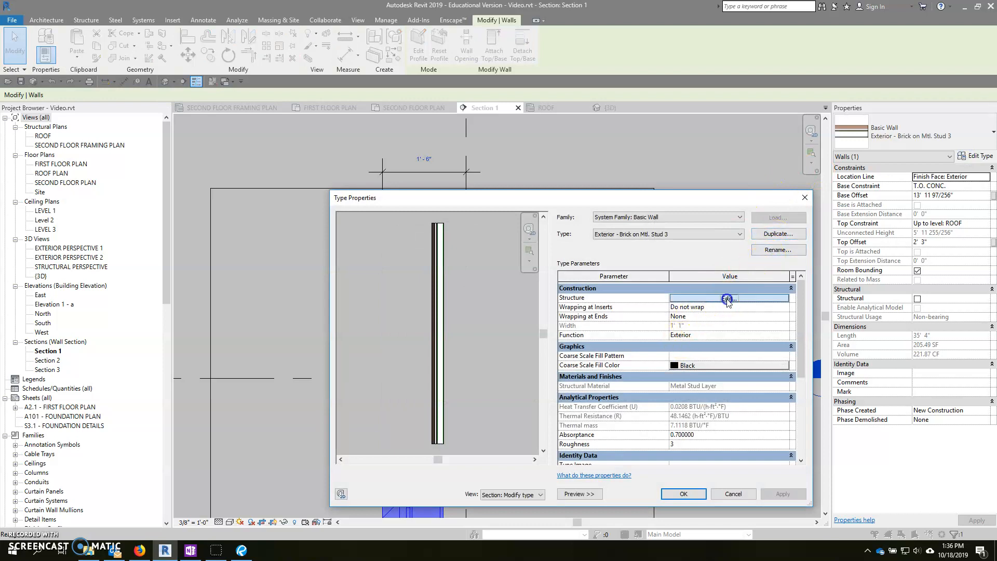
left_click(727, 298)
left_click(686, 304)
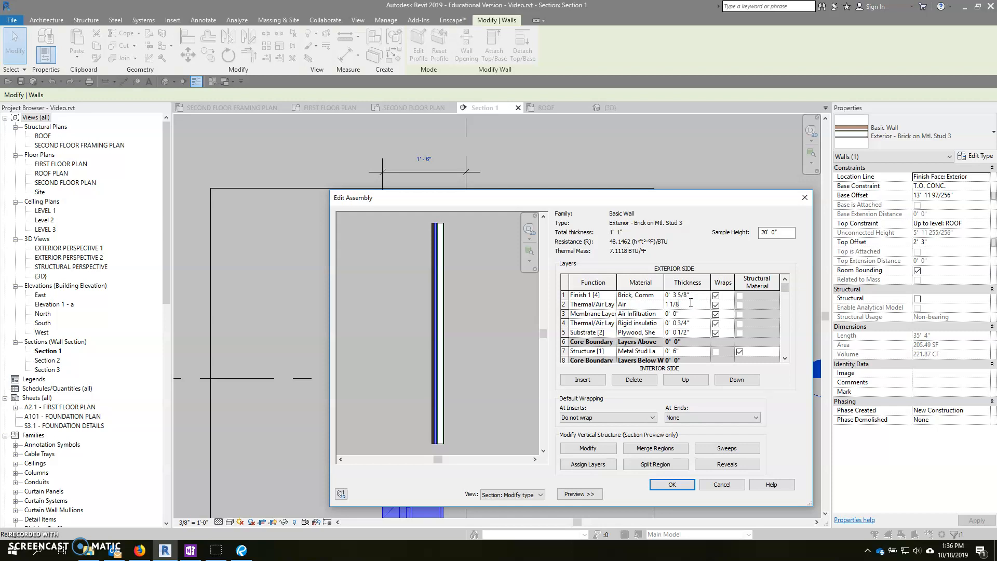
type("0'")
left_click(673, 485)
left_click(681, 490)
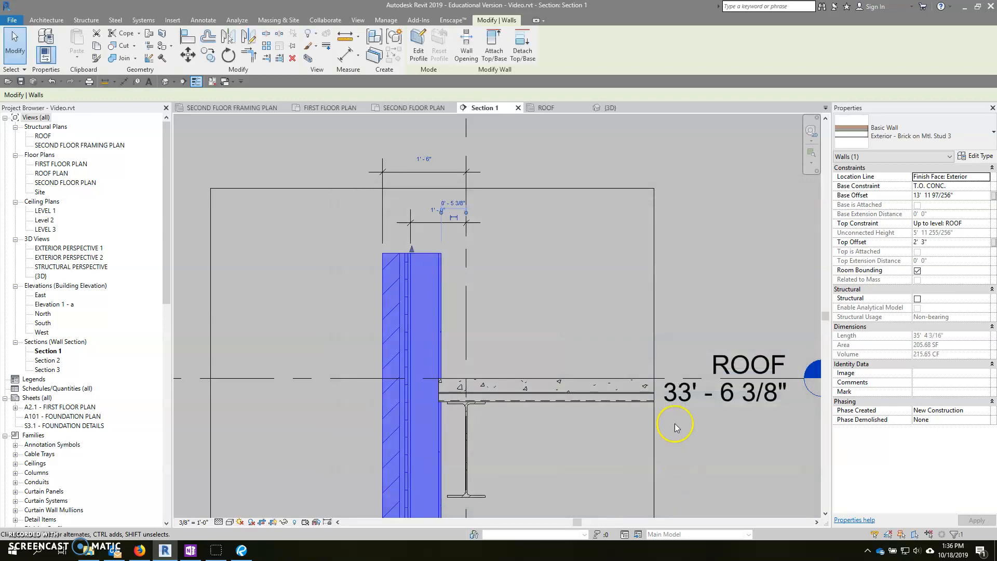
left_click(683, 291)
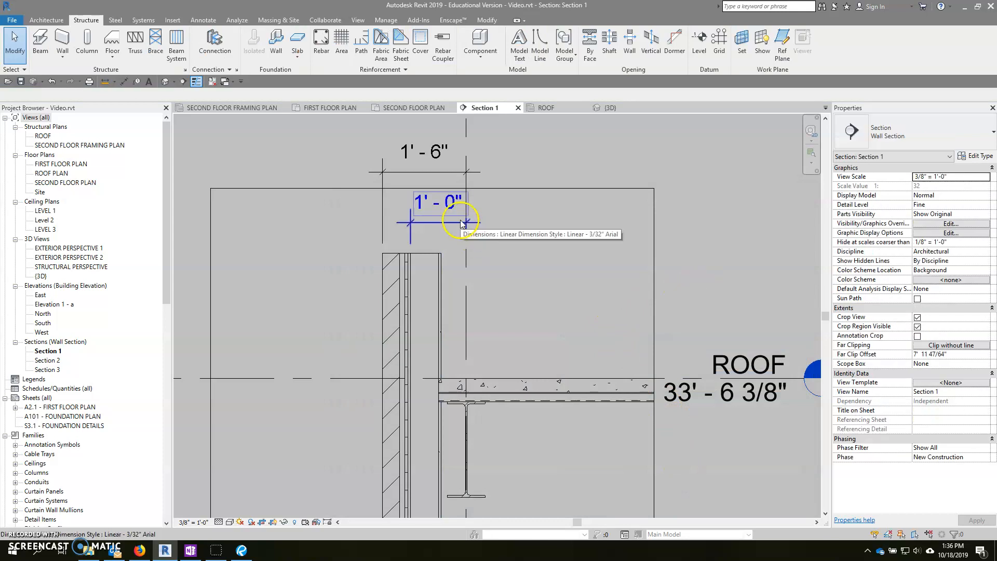
scroll(454, 225, "up", 2)
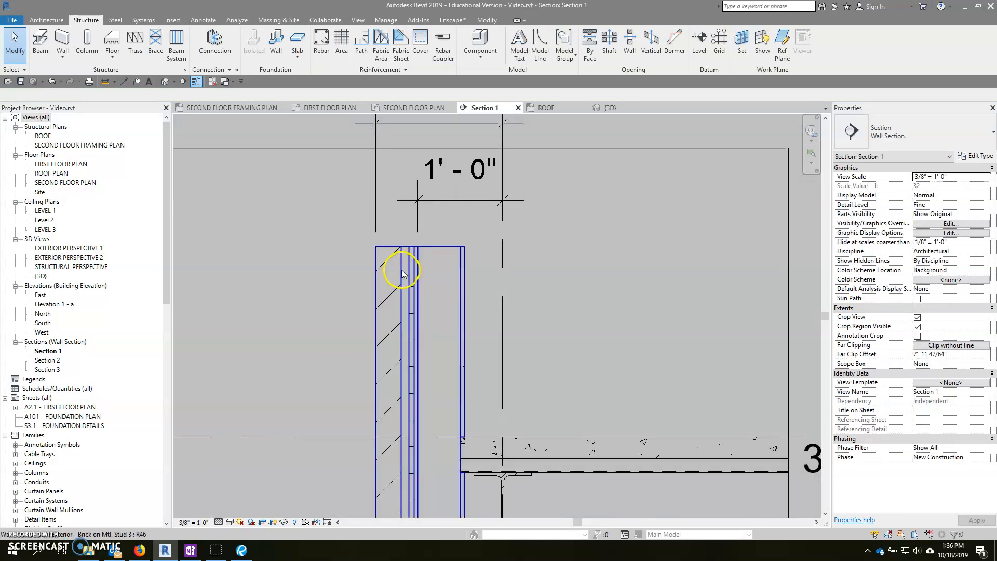
scroll(400, 254, "down", 2)
scroll(400, 254, "down", 1)
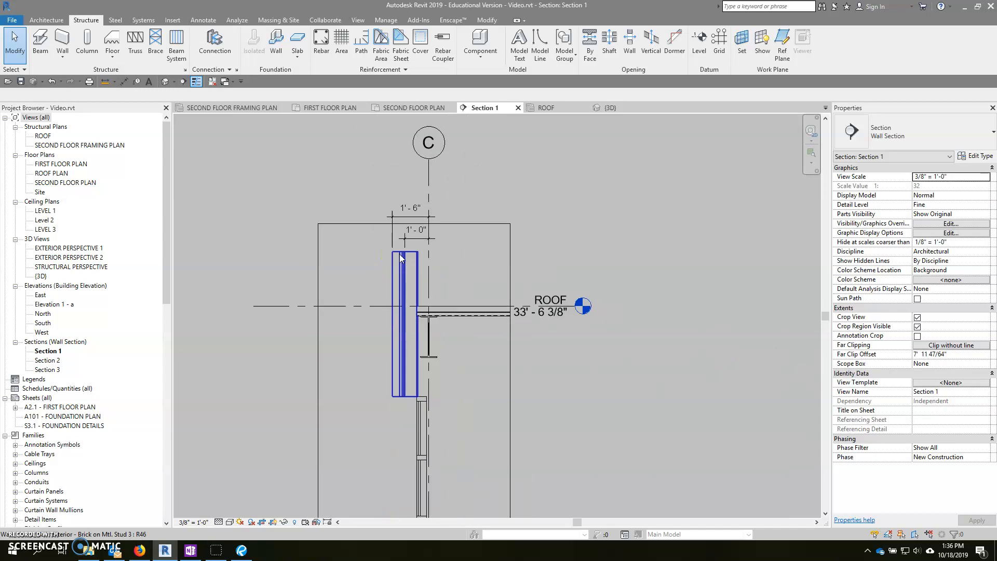
scroll(401, 254, "down", 2)
scroll(444, 343, "up", 3)
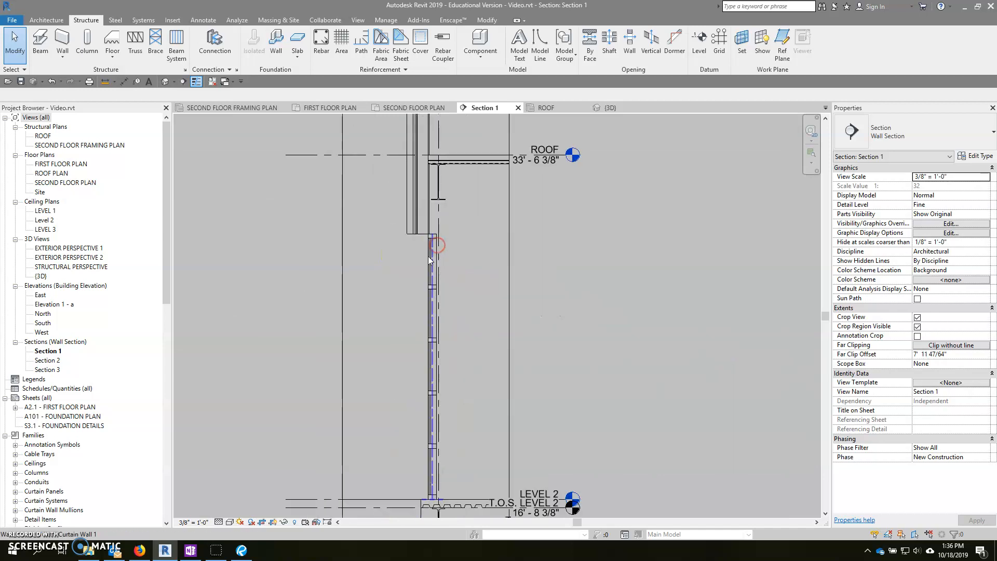
scroll(428, 250, "up", 2)
scroll(406, 242, "up", 2)
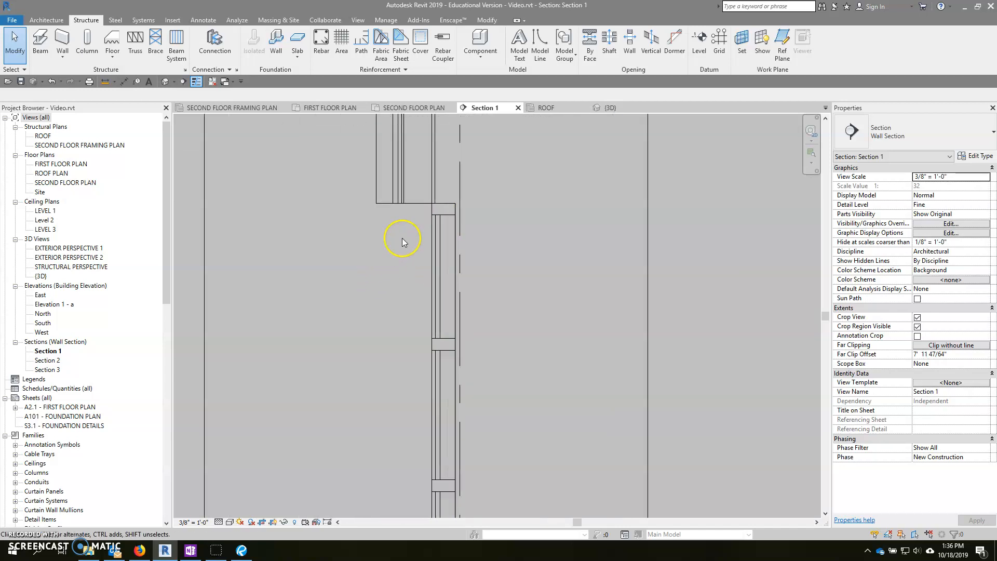
scroll(489, 213, "down", 1)
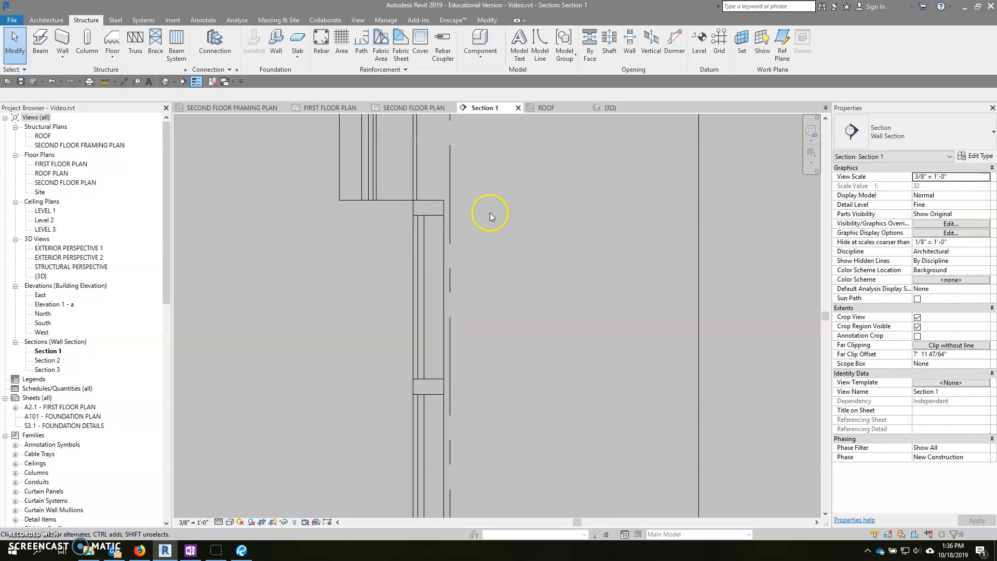
scroll(329, 218, "up", 1)
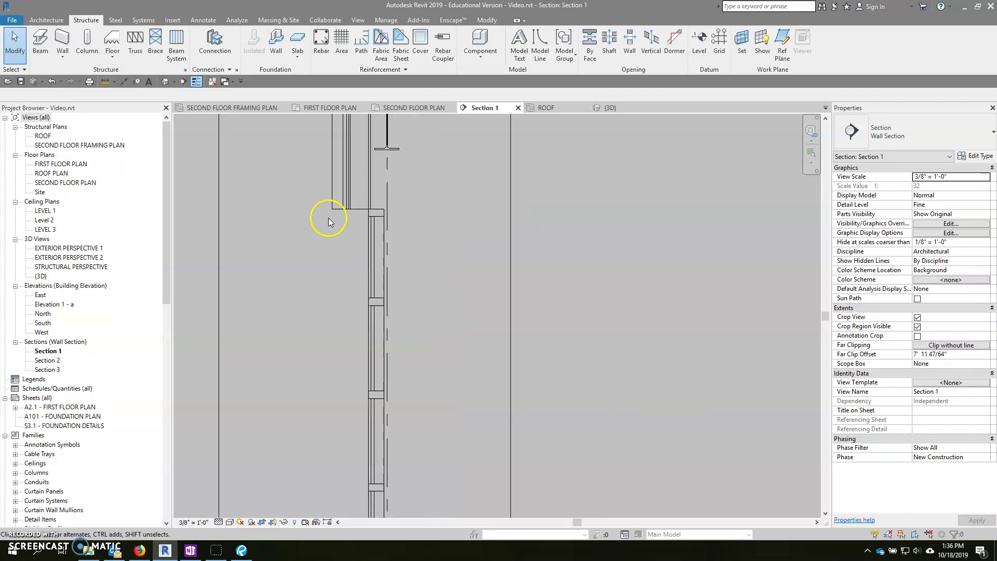
Add an aligned dimension from the mullion face to the gridline, reading 6".
left_click(125, 83)
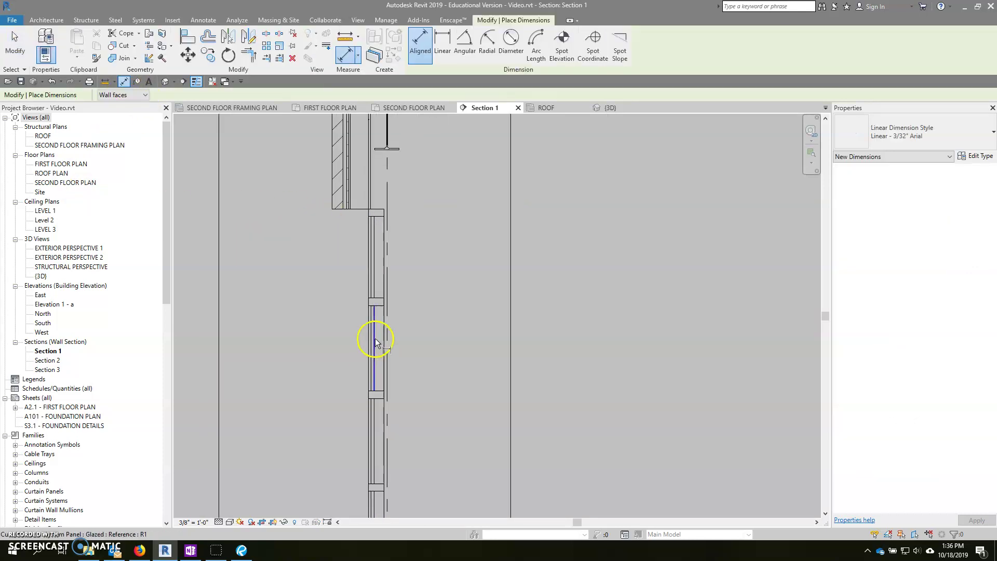
left_click(368, 273)
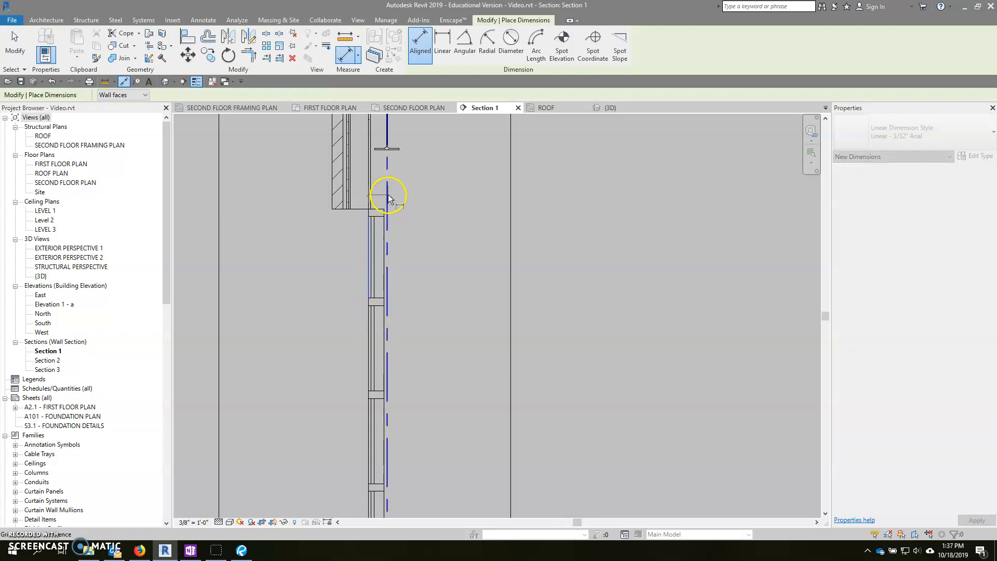
left_click(388, 195)
left_click(436, 192)
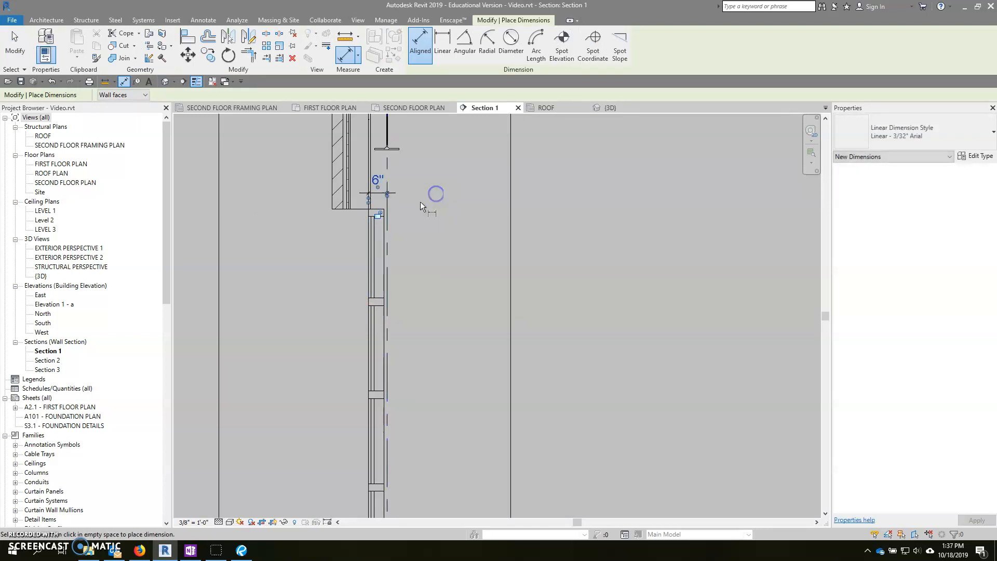
key("Escape")
key("Escape")
left_click(377, 262)
key("Escape")
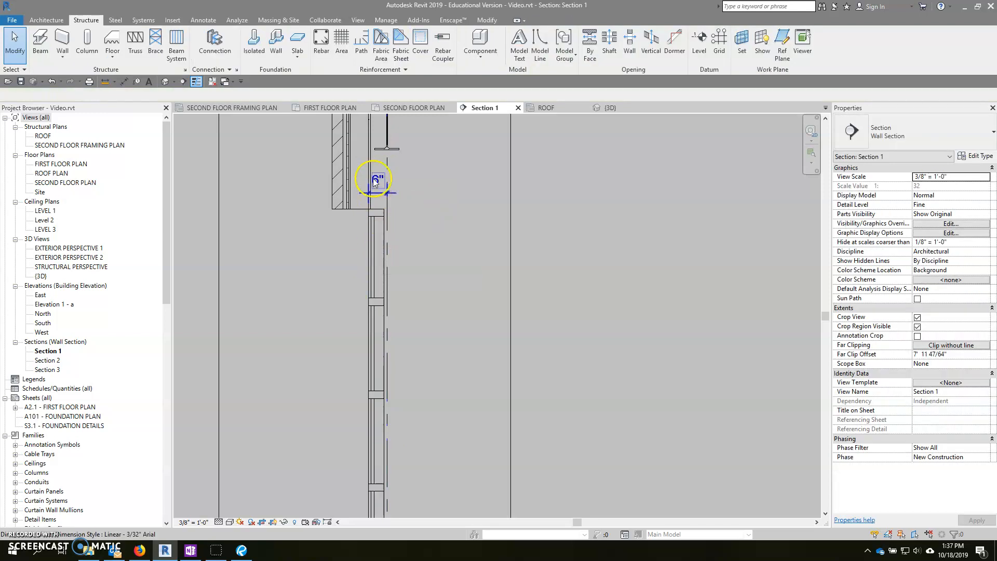
scroll(378, 234, "up", 2)
scroll(382, 210, "up", 2)
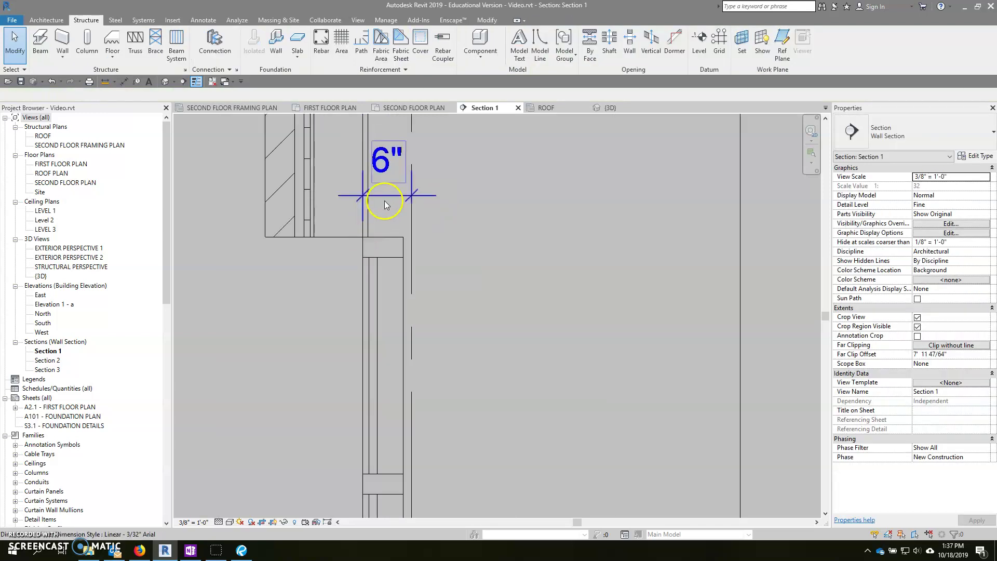
Select the curtain wall and move its temporary dimension to other references.
left_click(387, 292)
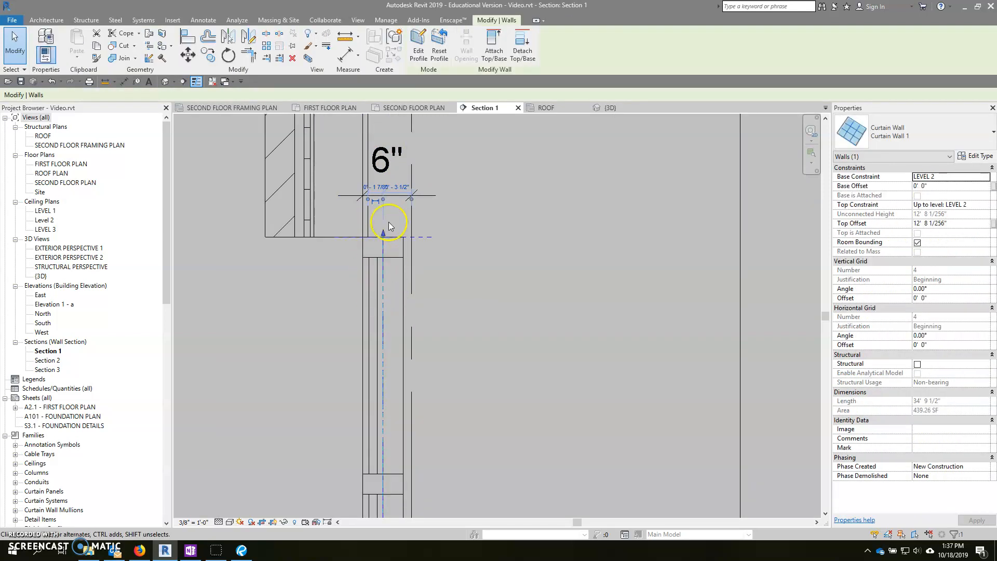
key("Escape")
scroll(382, 242, "down", 2)
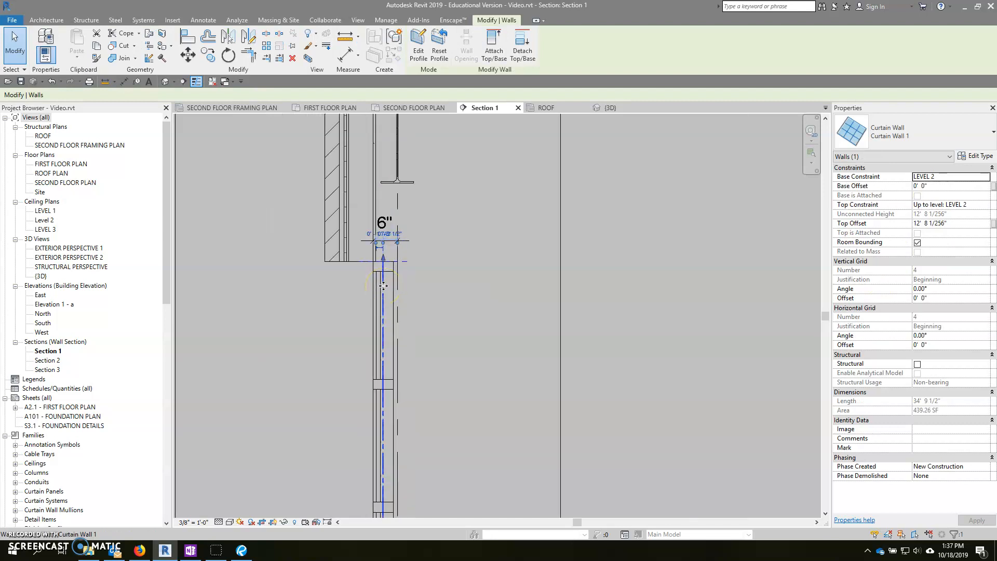
scroll(373, 238, "up", 2)
left_click(380, 290)
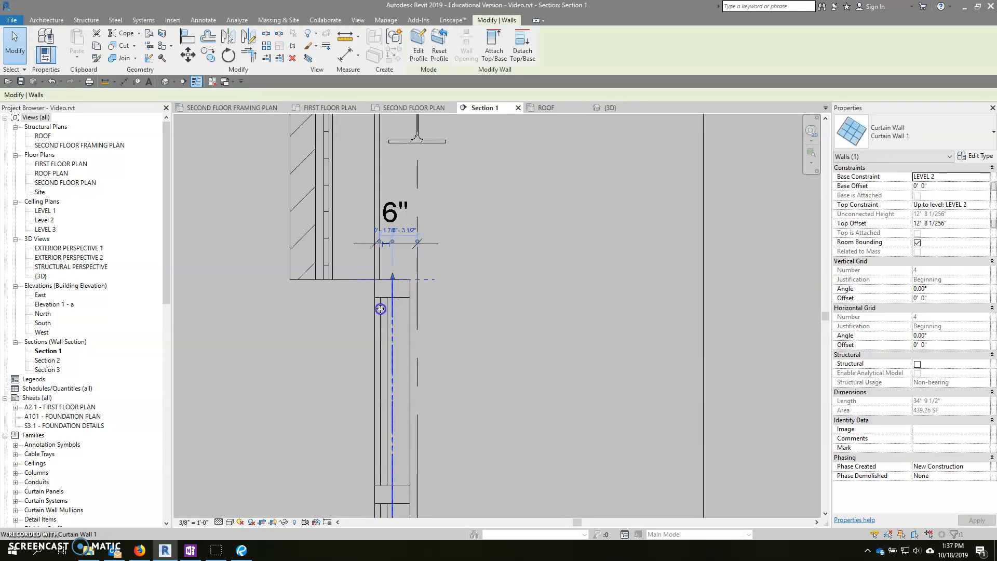
key("Escape")
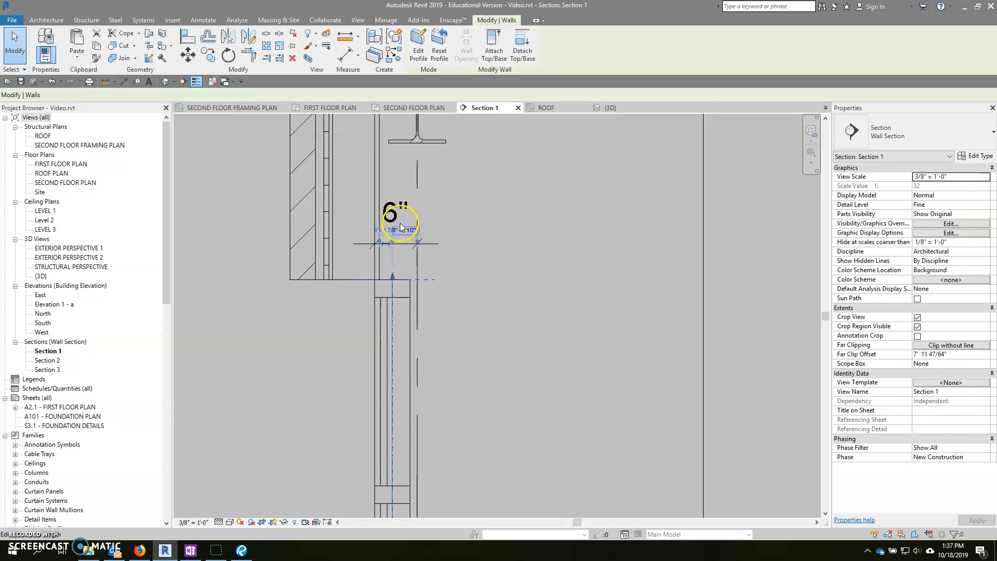
left_click(394, 305)
scroll(404, 240, "up", 1)
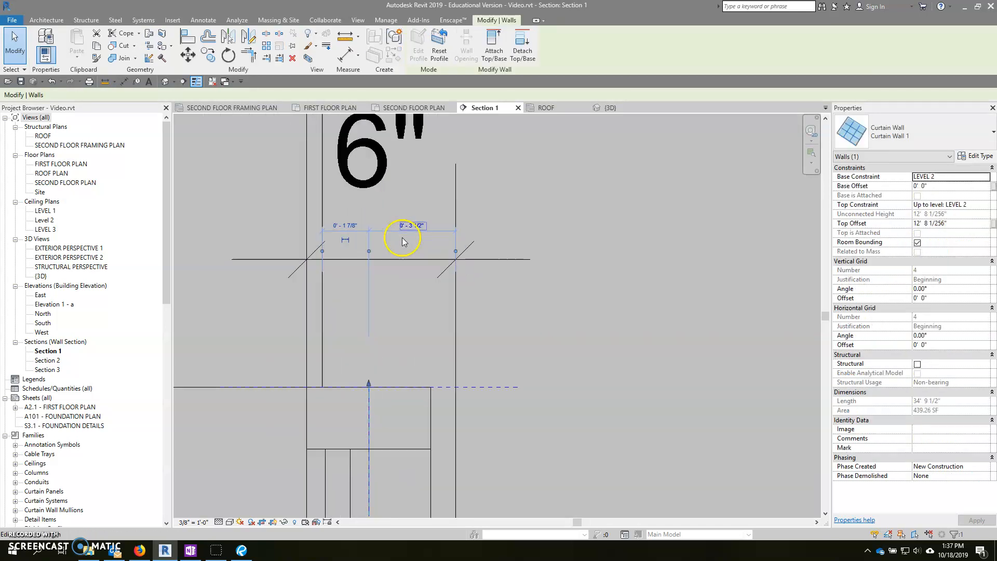
scroll(414, 297, "down", 1)
scroll(413, 390, "down", 1)
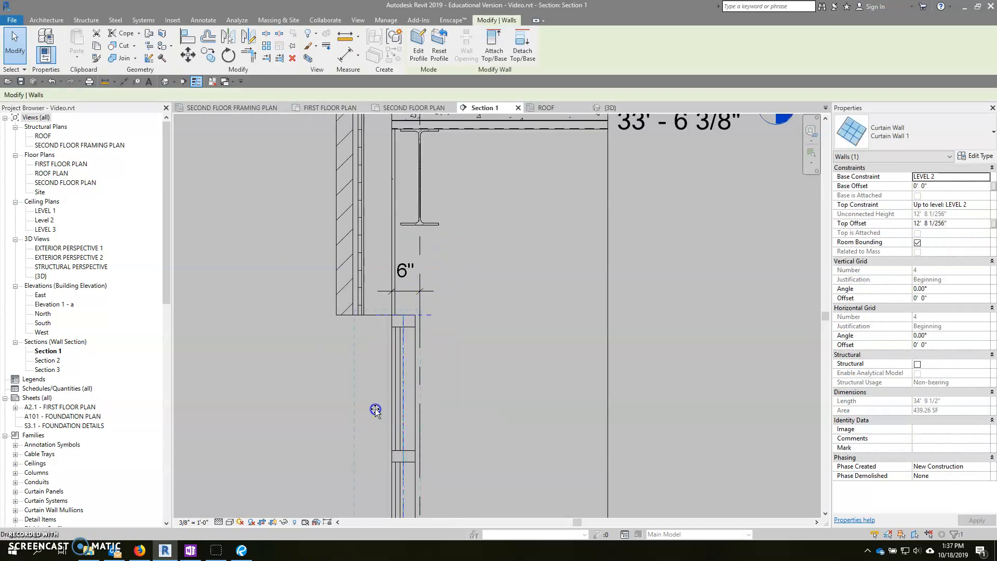
left_click(394, 410)
scroll(375, 408, "up", 1)
scroll(378, 334, "up", 1)
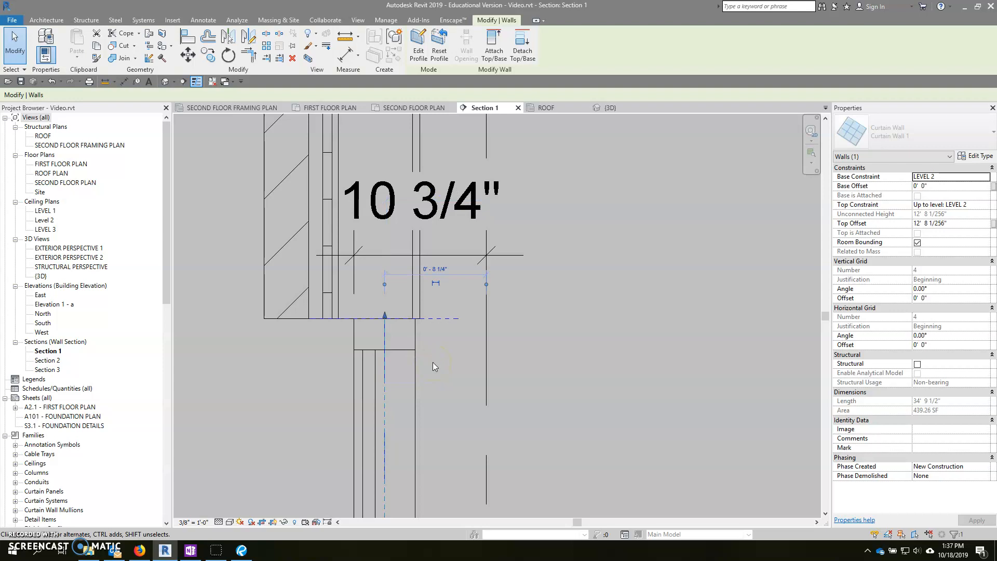
left_click(432, 362)
scroll(425, 337, "down", 1)
scroll(424, 333, "down", 2)
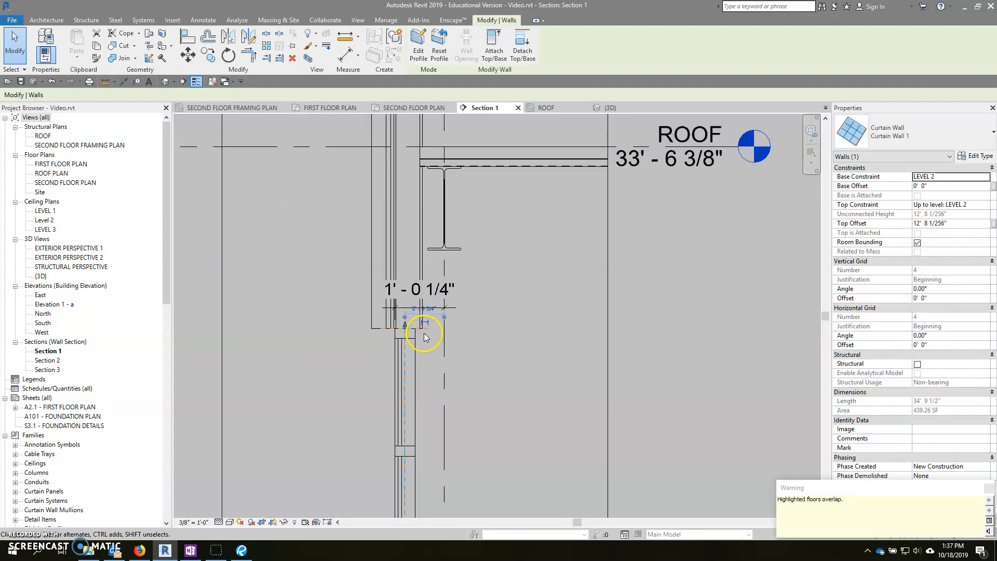
scroll(426, 341, "up", 1)
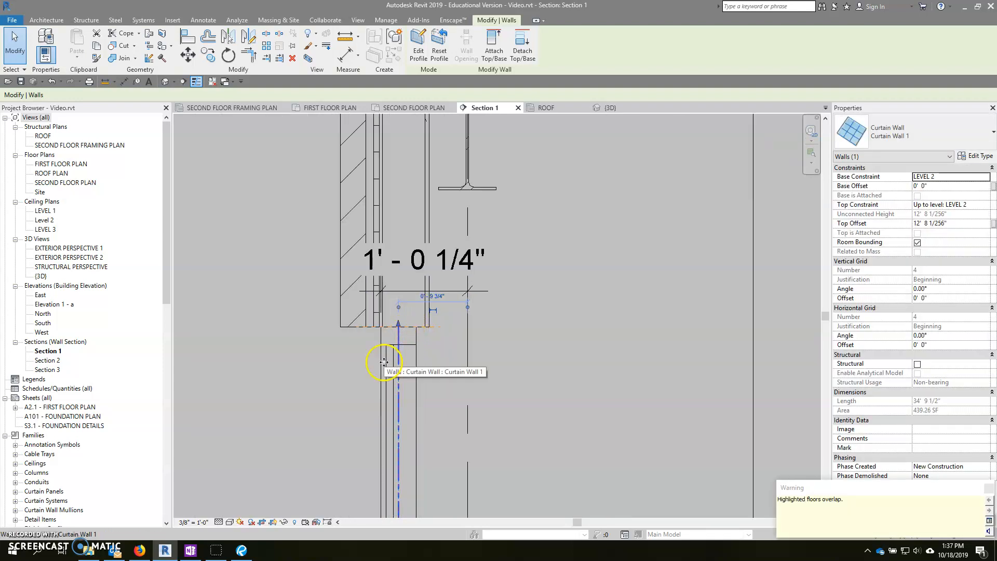
scroll(374, 328, "up", 2)
key("Escape")
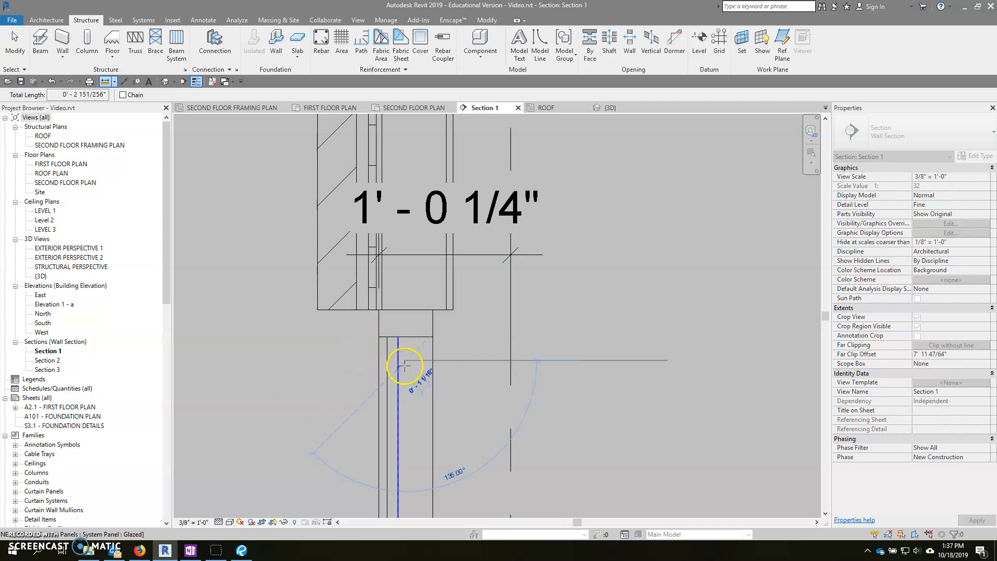
key("Escape")
scroll(384, 331, "down", 2)
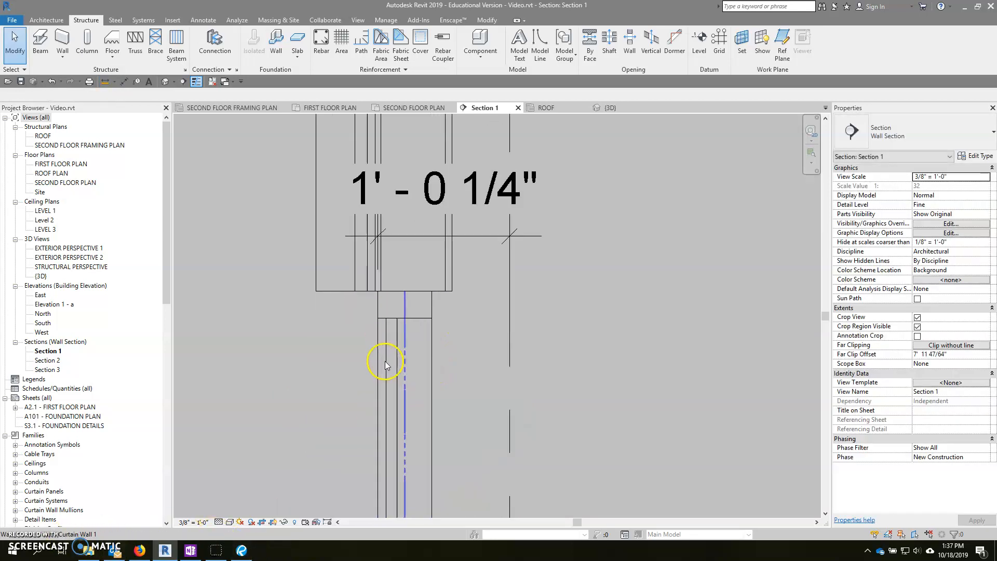
scroll(385, 361, "up", 2)
Shift the curtain wall left until its dimension reads 1'-2".
left_click(405, 363)
left_click_drag(406, 362, 405, 357)
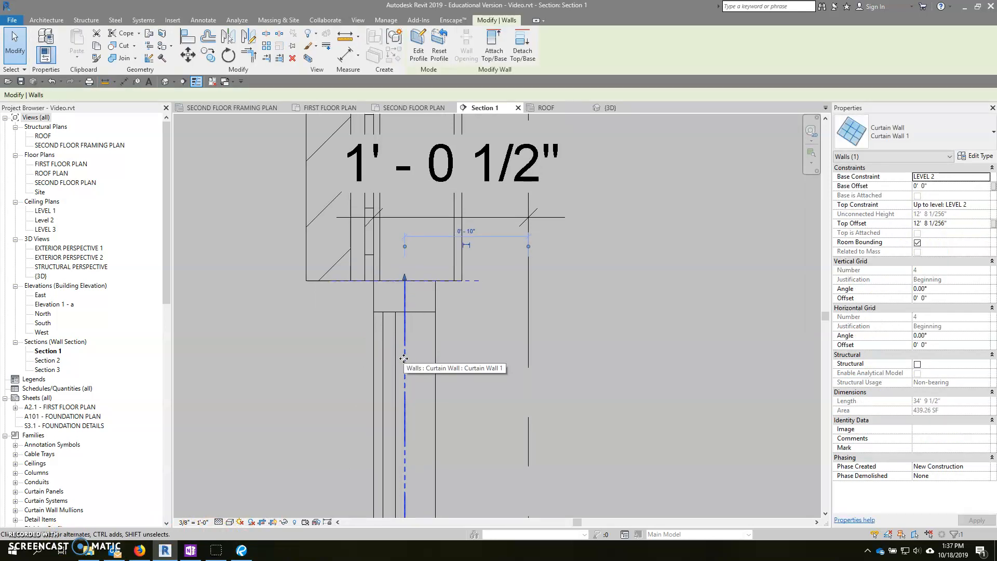
key("Left")
key("Left")
key("Left")
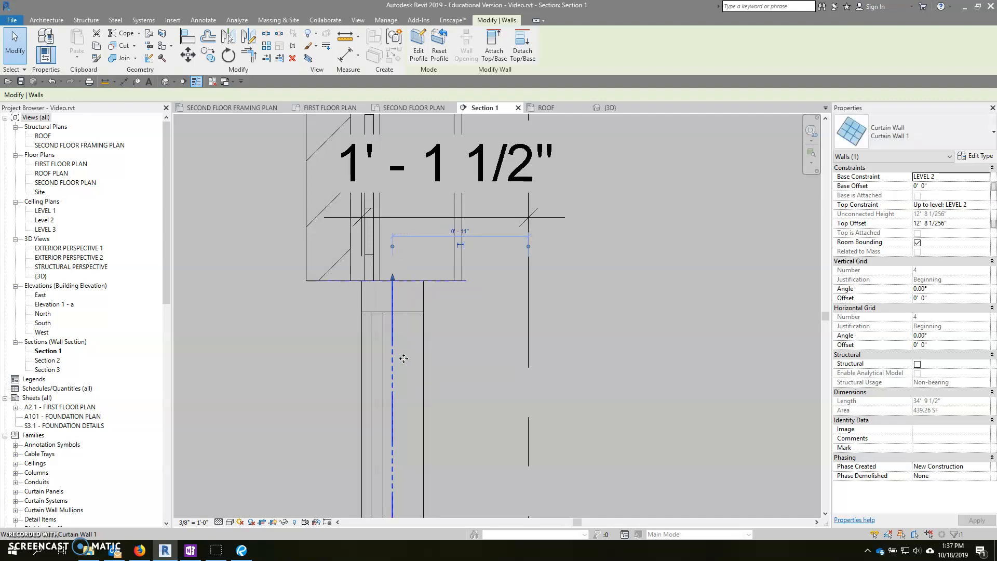
key("Left")
key("Left")
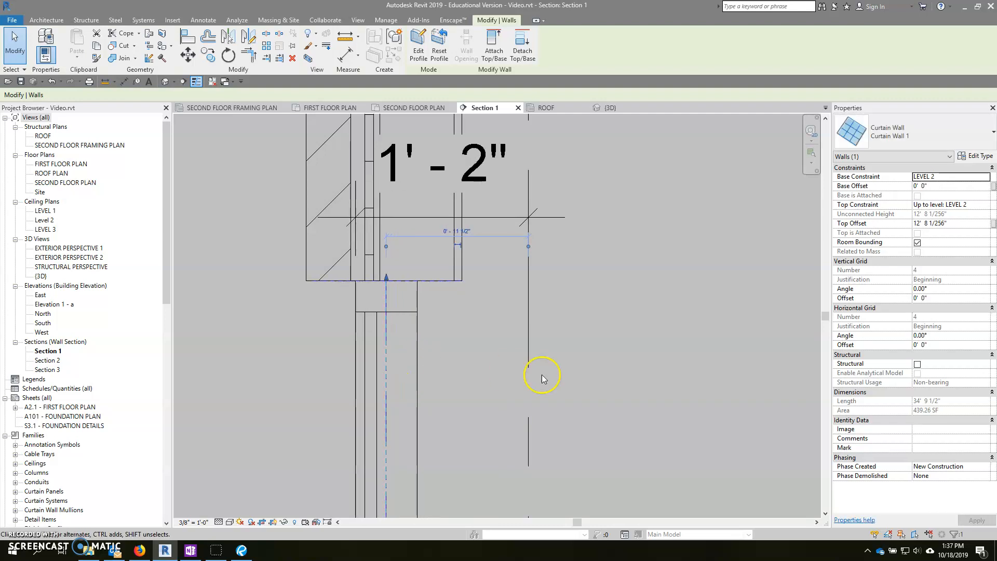
left_click(560, 379)
scroll(529, 360, "down", 1)
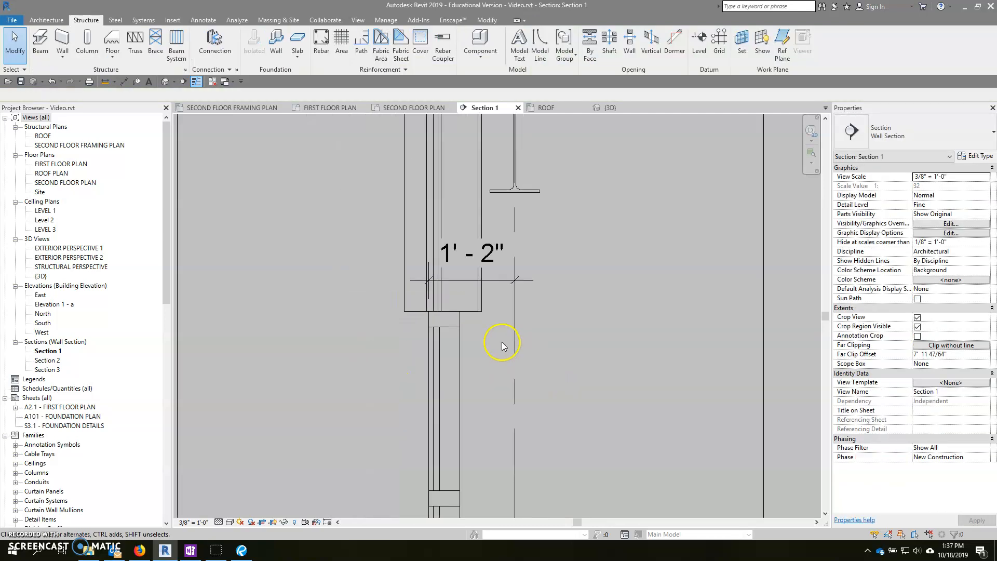
scroll(502, 342, "down", 1)
left_click(487, 290)
scroll(503, 290, "up", 1)
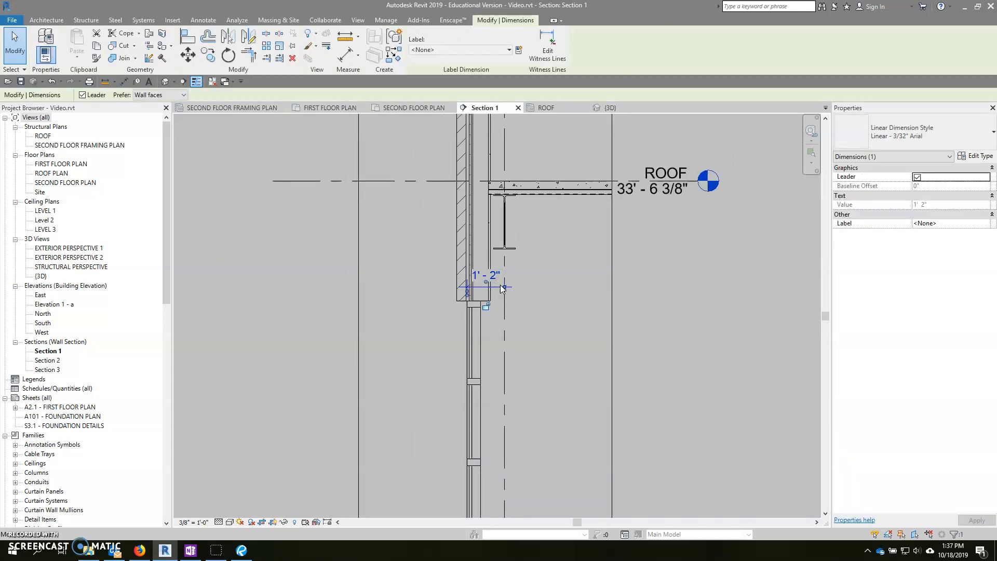
scroll(502, 289, "up", 2)
Drag the 1'-2" dimension lower, just below the masonry wall.
left_click_drag(501, 286, 509, 392)
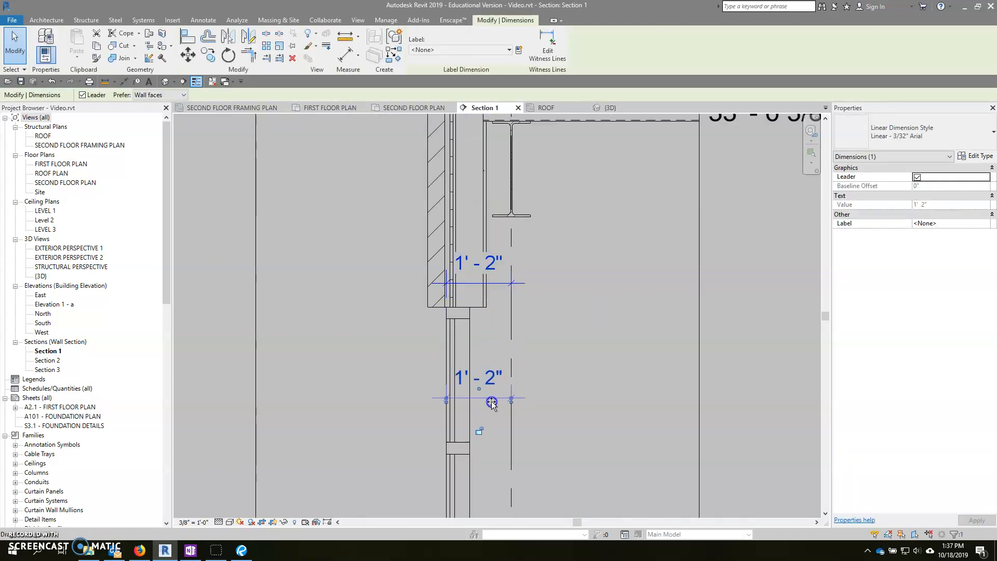
scroll(565, 410, "down", 2)
scroll(483, 312, "up", 2)
scroll(477, 350, "up", 1)
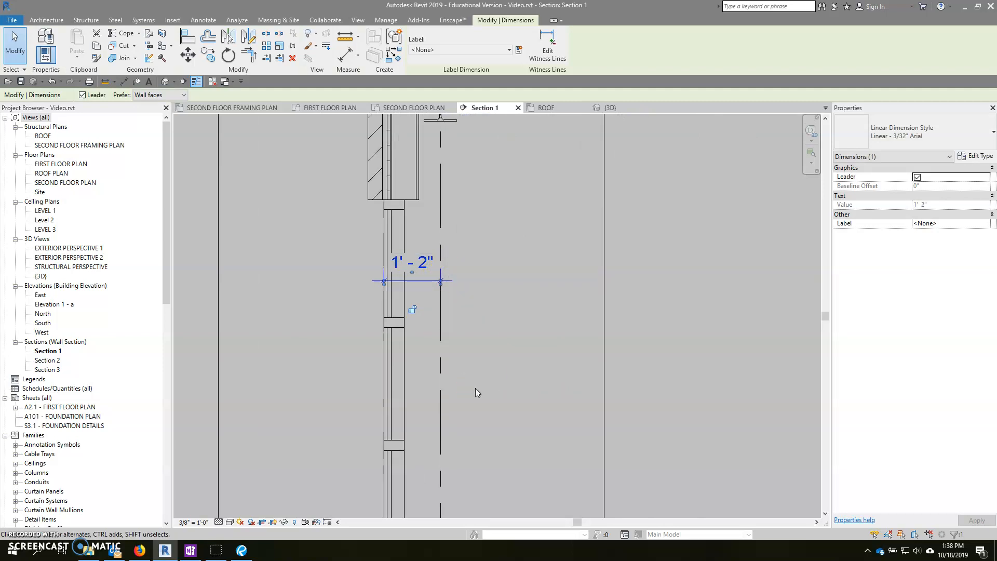
scroll(468, 278, "down", 3)
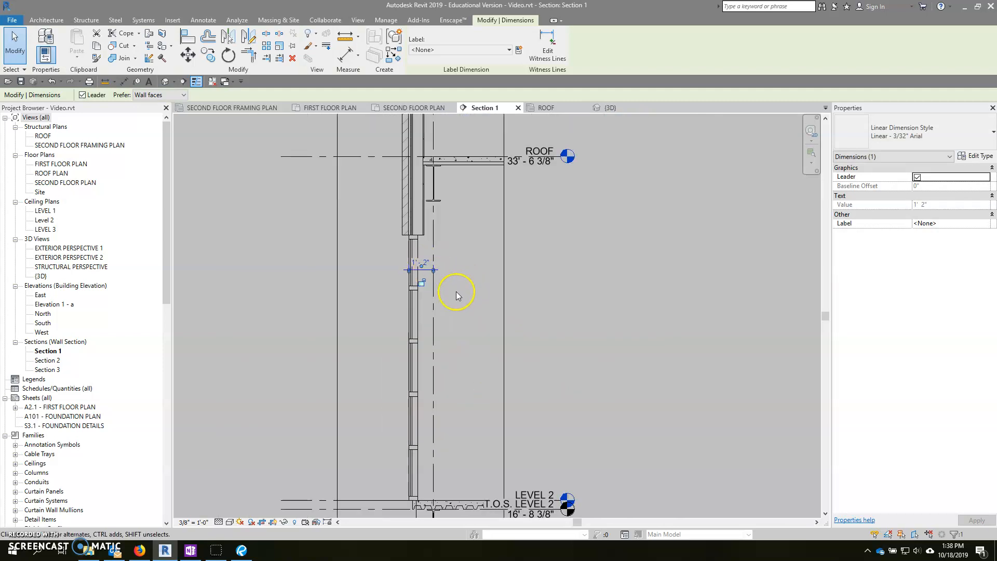
scroll(437, 277, "up", 3)
scroll(421, 269, "up", 3)
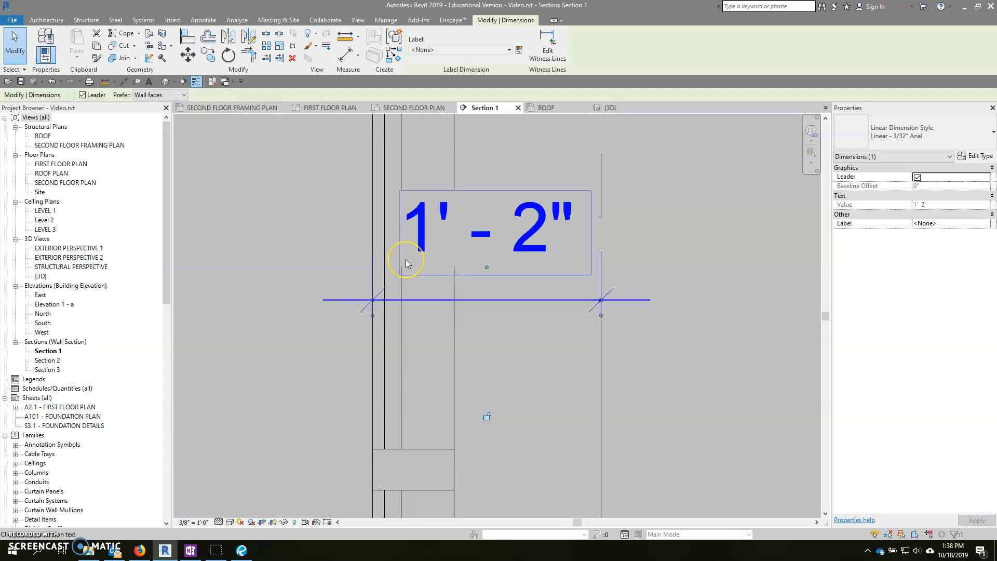
scroll(405, 260, "down", 2)
scroll(405, 259, "down", 3)
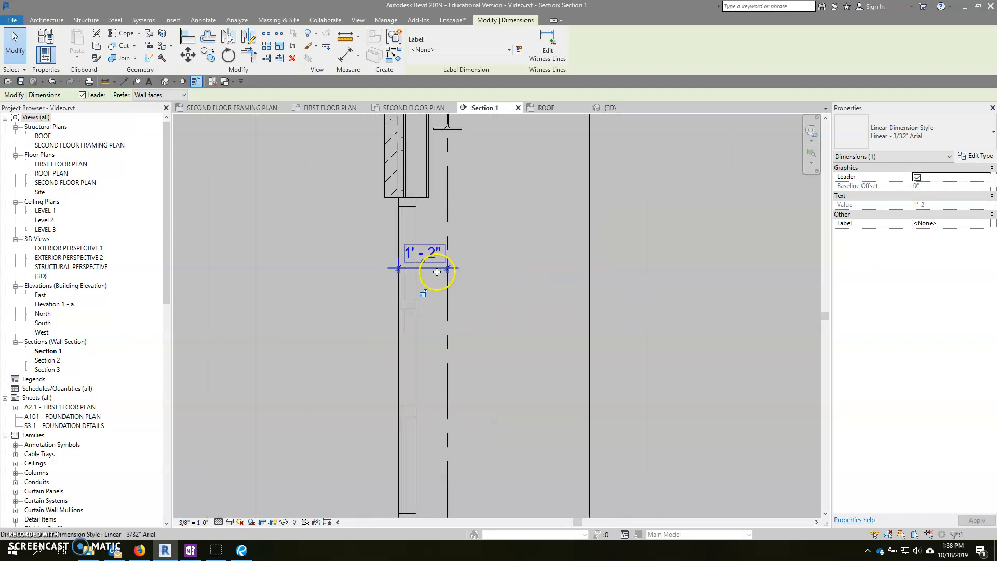
scroll(436, 273, "down", 3)
left_click(557, 291)
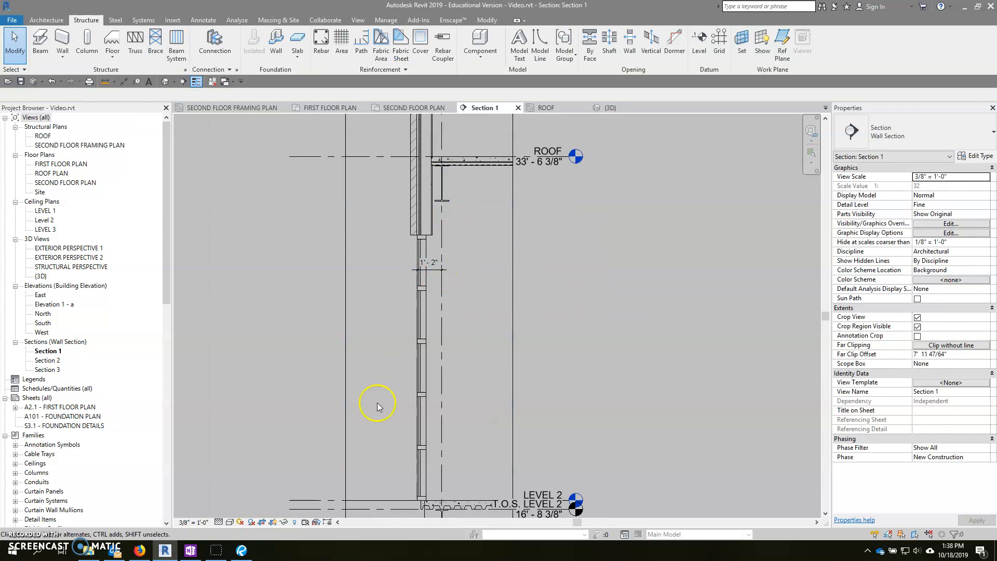
scroll(378, 405, "down", 2)
scroll(468, 429, "down", 1)
scroll(436, 372, "up", 2)
scroll(436, 366, "up", 3)
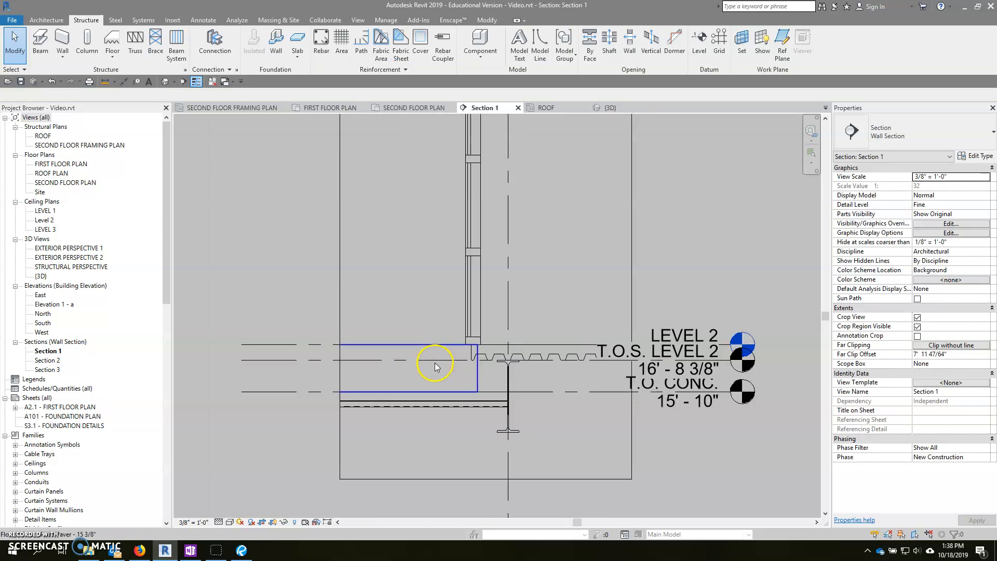
scroll(435, 366, "up", 2)
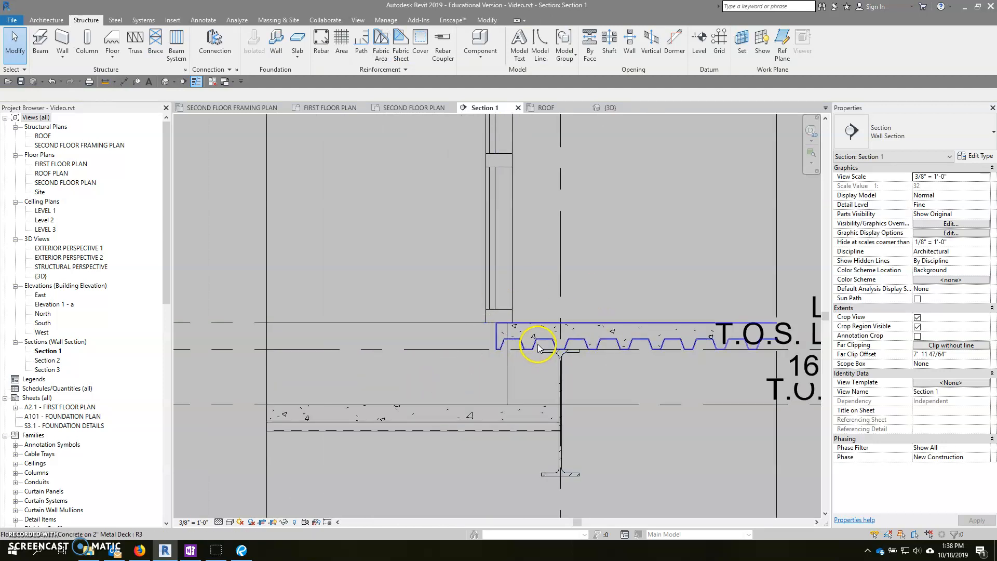
scroll(435, 375, "up", 2)
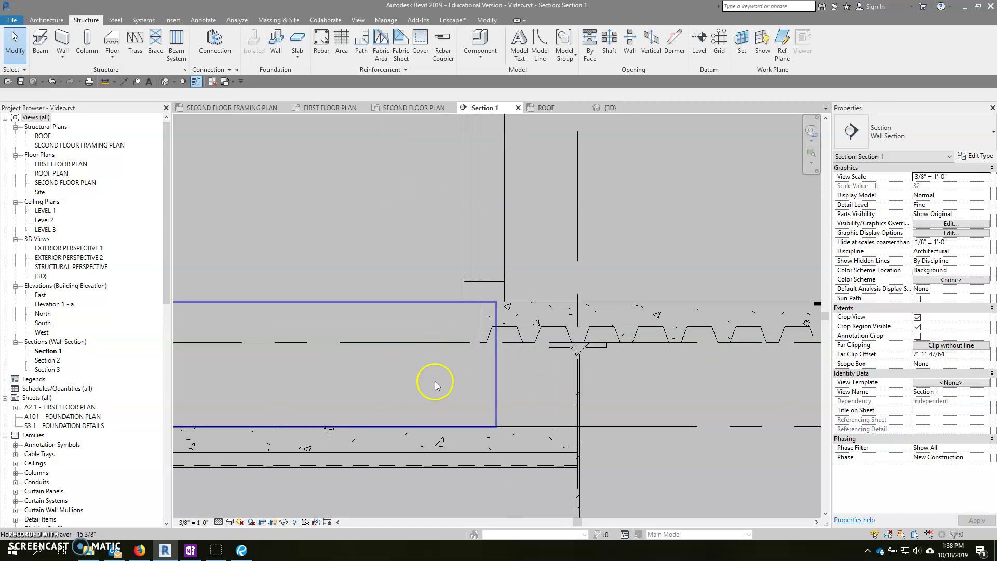
Edit the Patio Paver floor's boundary in the Second Floor Plan.
left_click(501, 359)
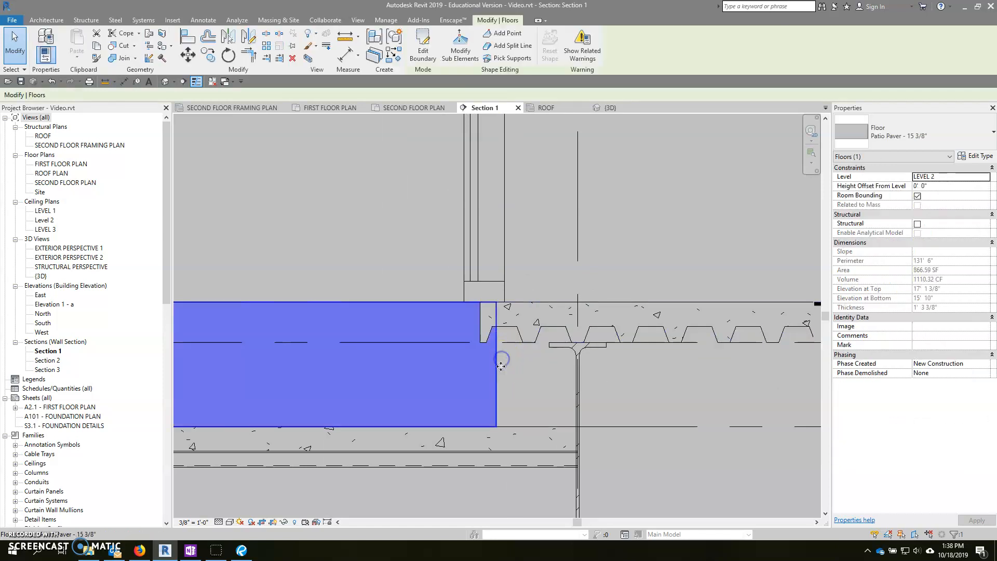
left_click(422, 50)
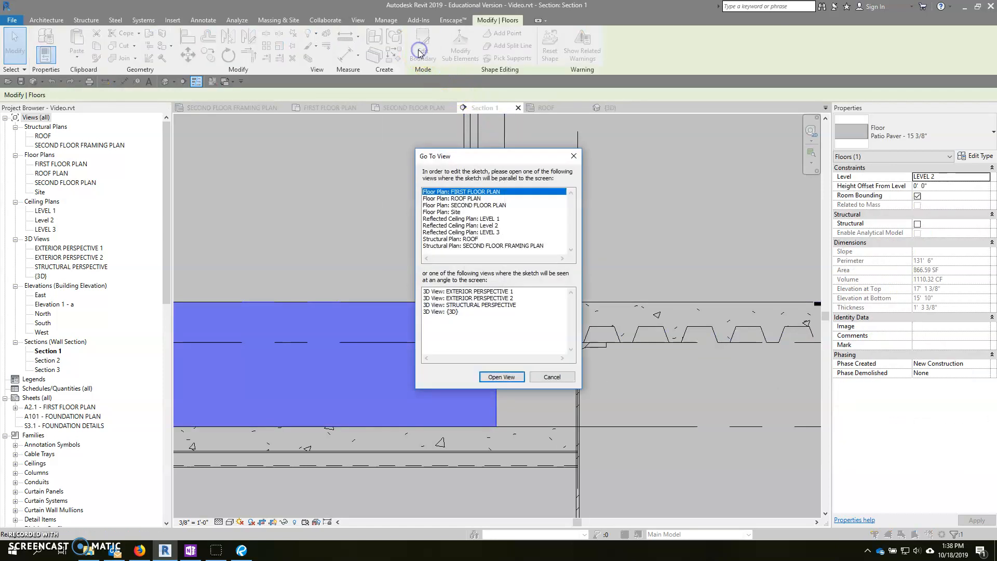
double_click(471, 205)
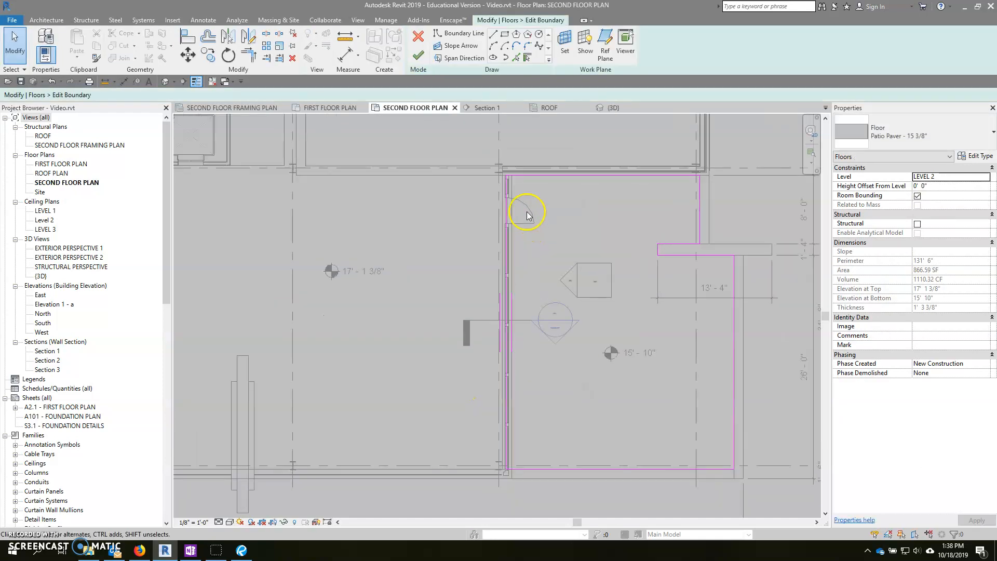
scroll(522, 202, "up", 5)
scroll(495, 166, "down", 1)
scroll(514, 257, "up", 3)
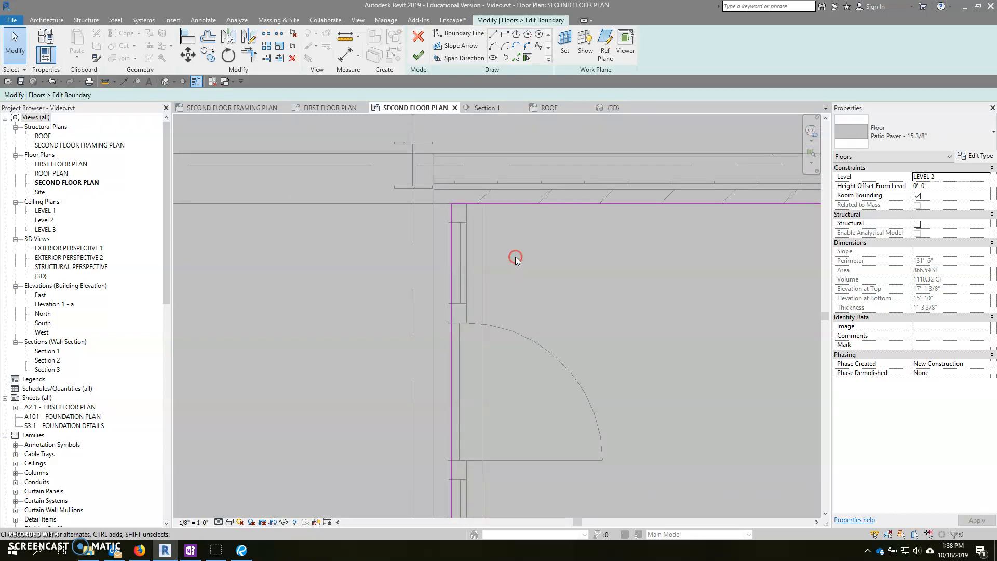
Align (AL) the floor boundary to the curtain wall face, finish without attaching walls, return to Section 1.
key("a")
key("l")
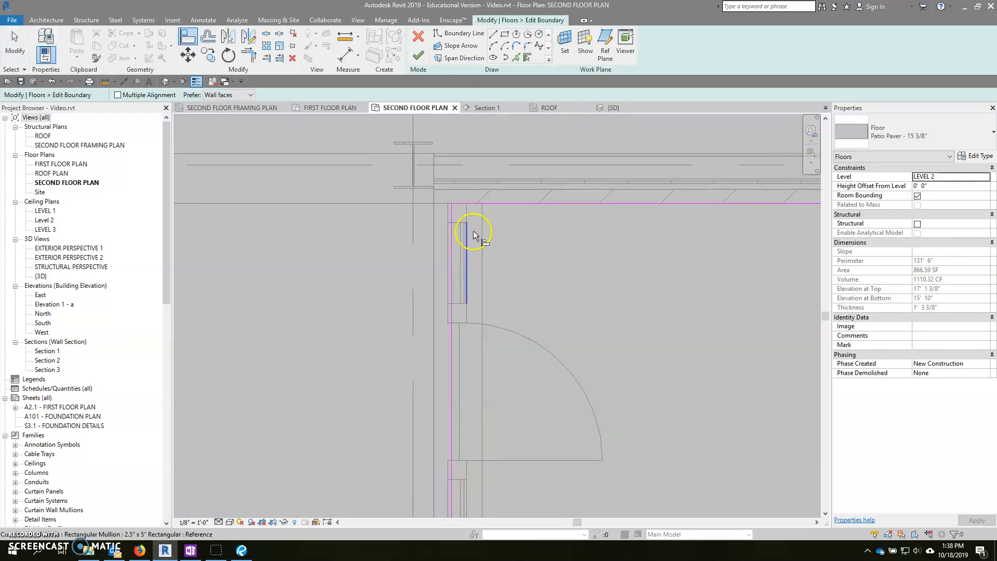
scroll(474, 231, "up", 2)
left_click(467, 207)
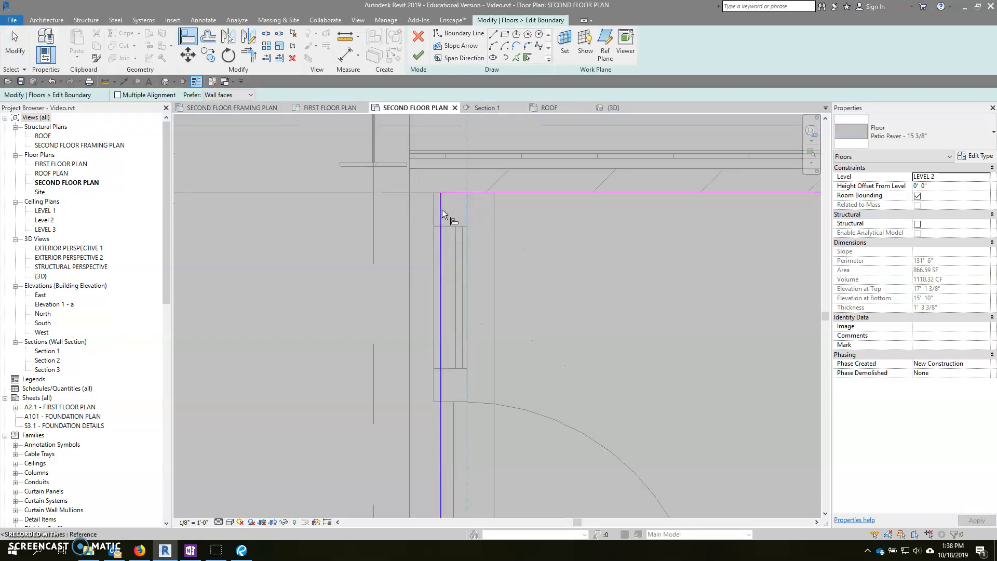
left_click(442, 210)
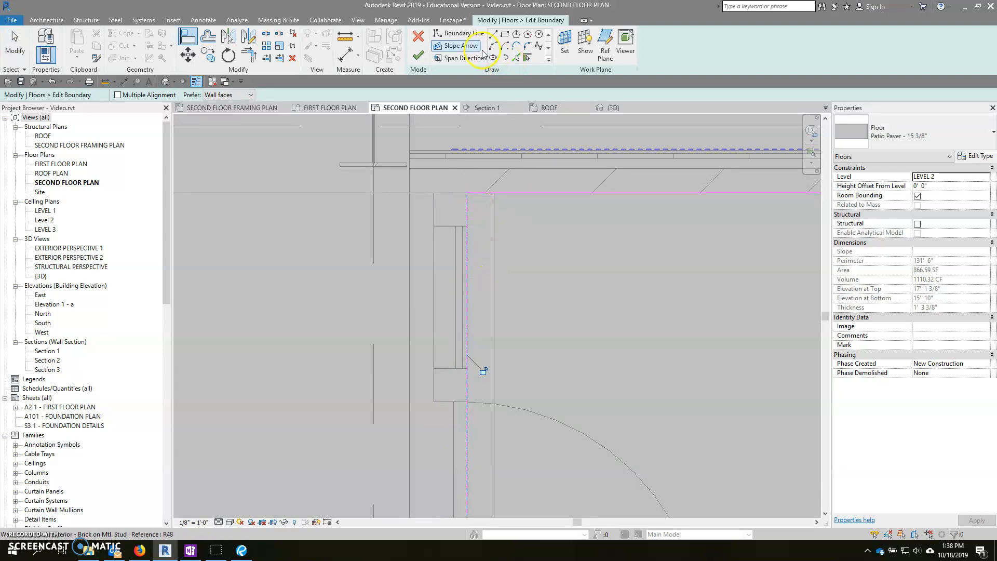
left_click(418, 56)
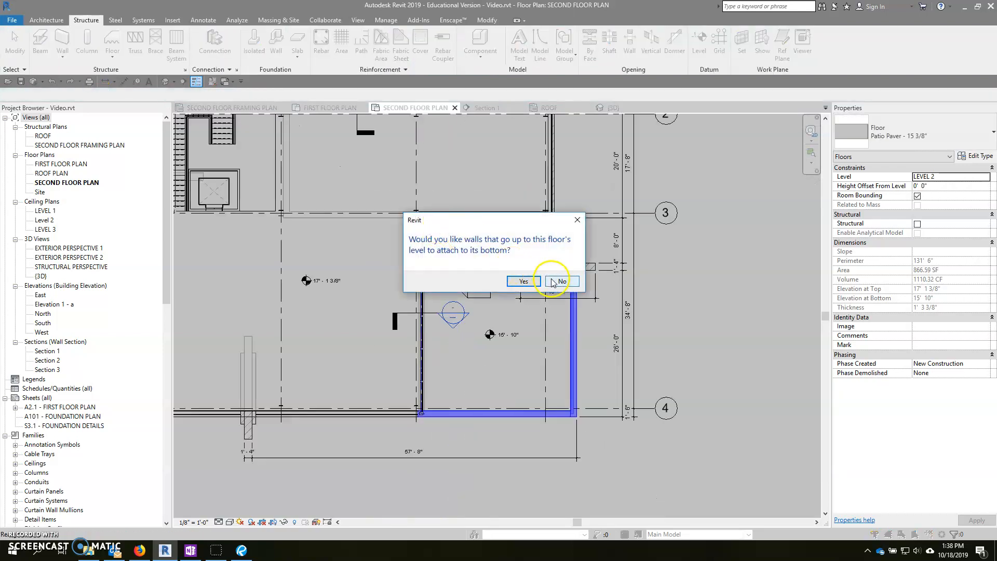
left_click(555, 281)
scroll(545, 274, "up", 3)
scroll(406, 257, "down", 3)
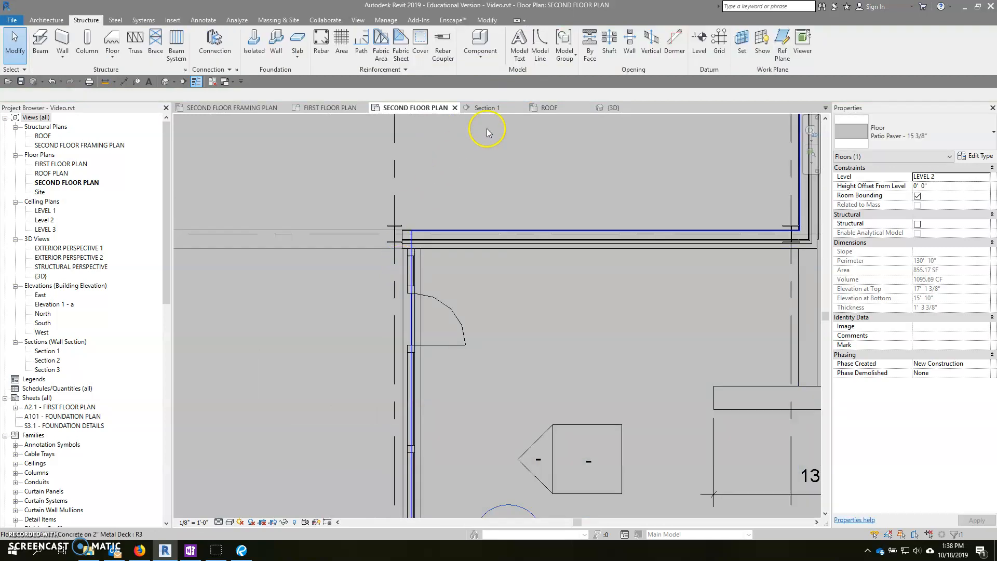
left_click(483, 108)
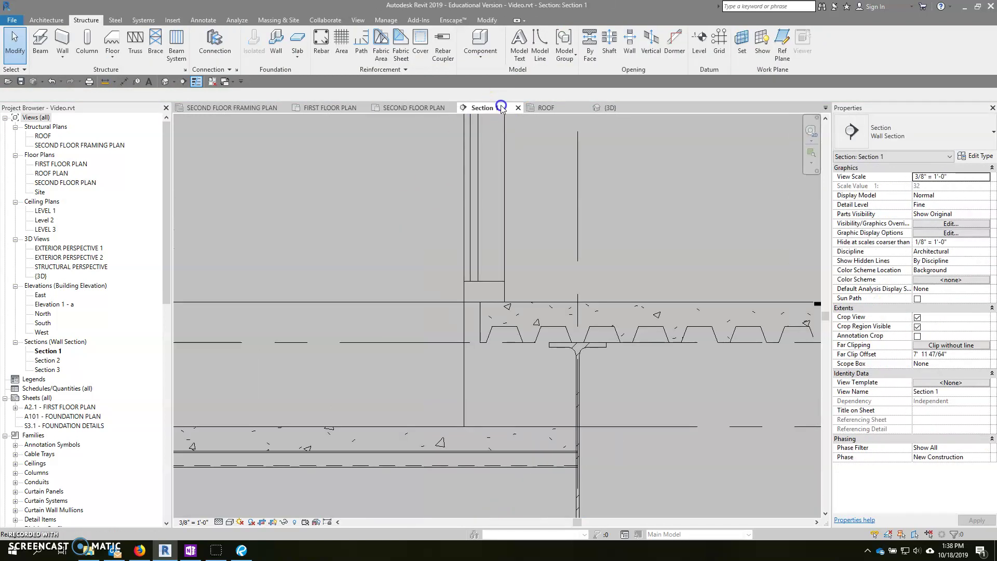
Edit the 3" LW concrete metal-deck floor's boundary in the second floor plan.
left_click(488, 322)
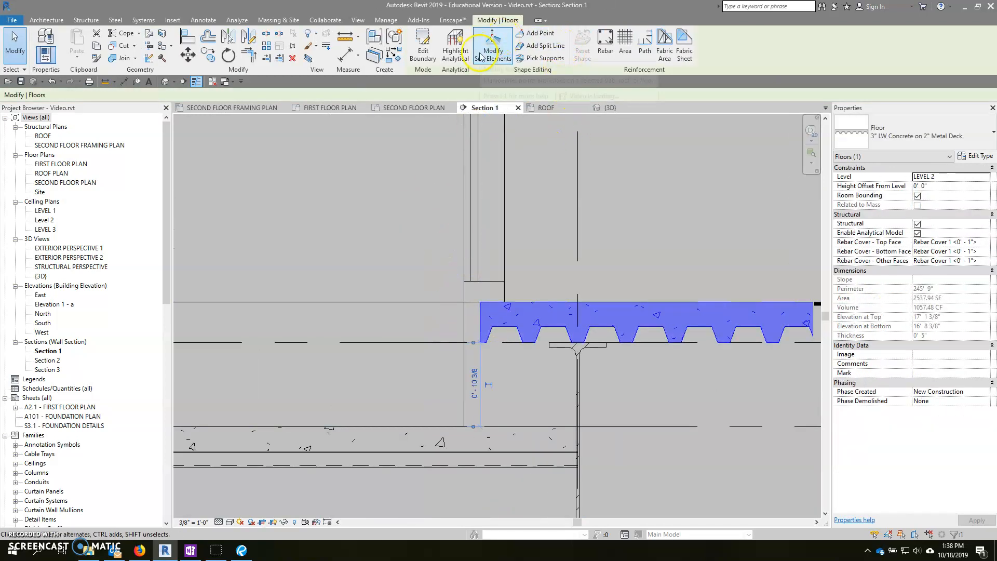
left_click(423, 57)
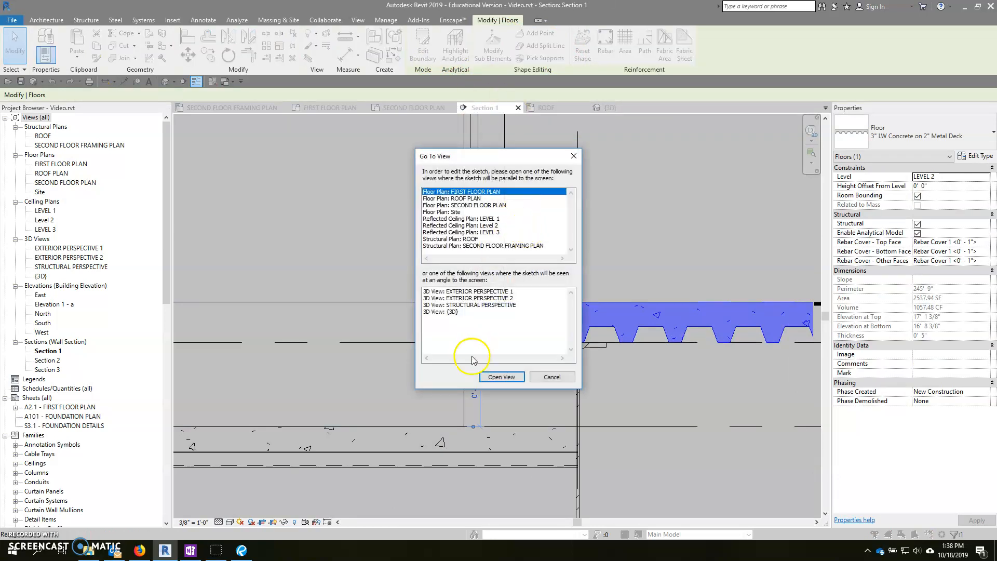
left_click(475, 205)
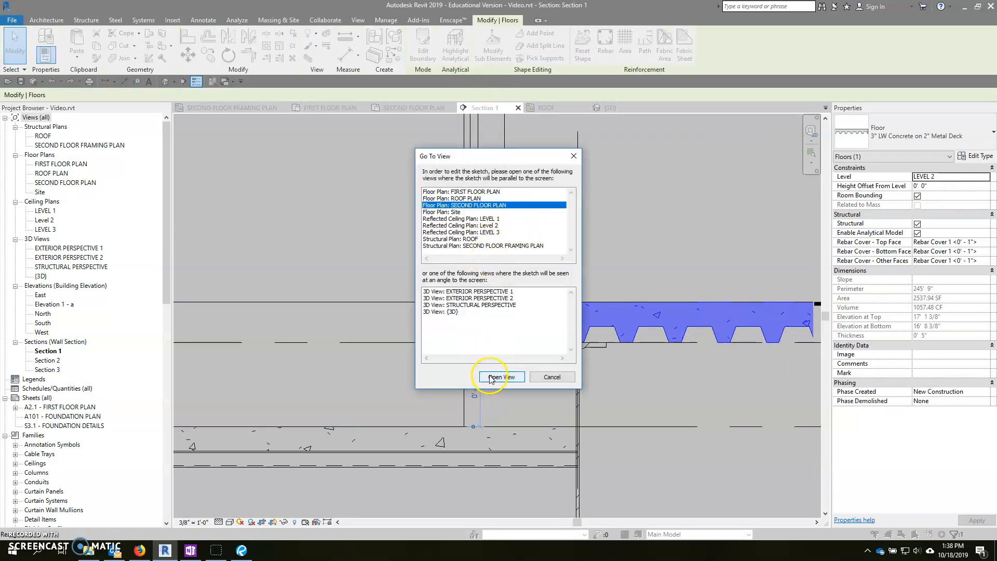
left_click(501, 378)
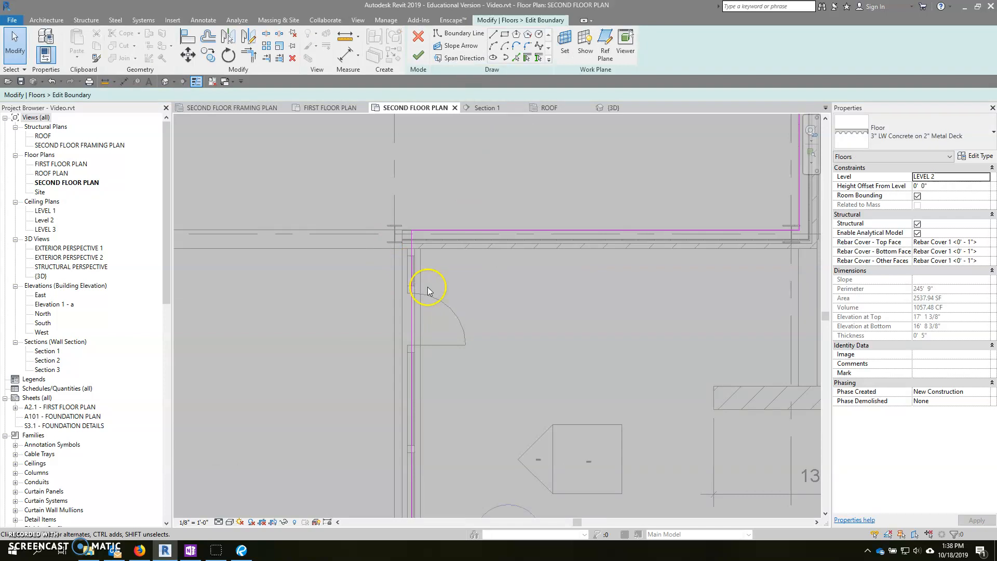
Align (AL) the deck edge to the wall face, finish without attaching walls, return to Section 1.
key("a")
key("l")
scroll(418, 267, "up", 1)
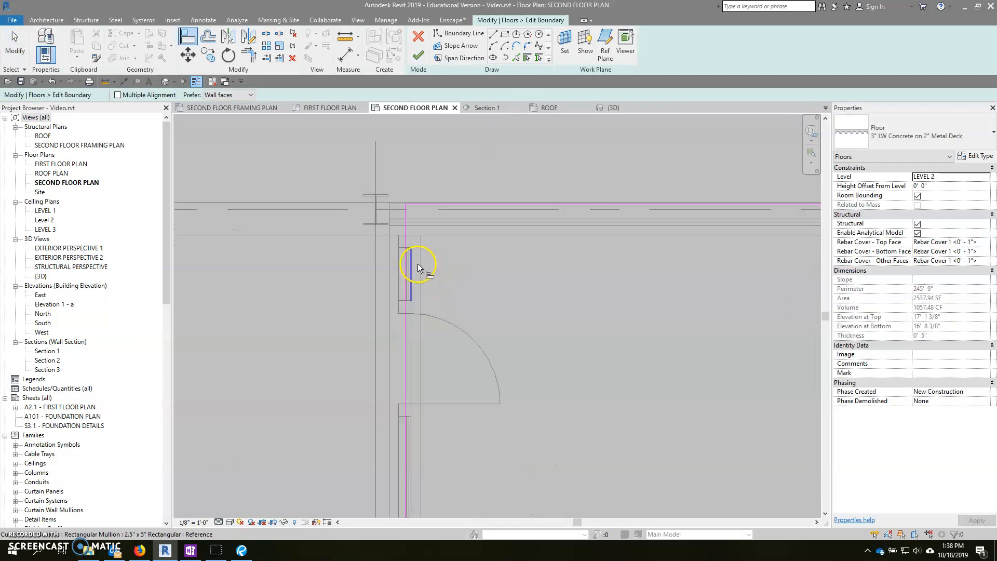
scroll(419, 267, "up", 1)
left_click(408, 218)
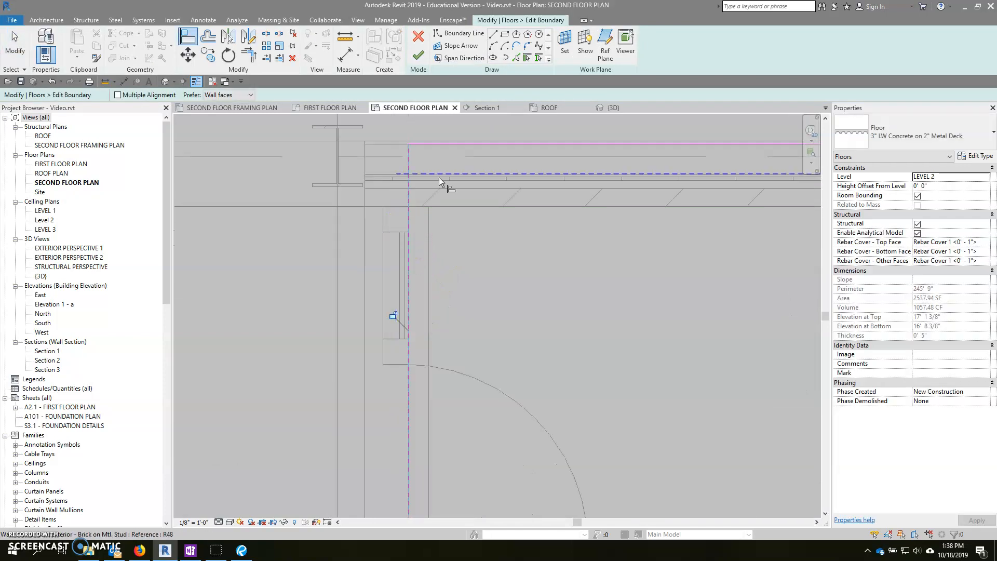
left_click(418, 54)
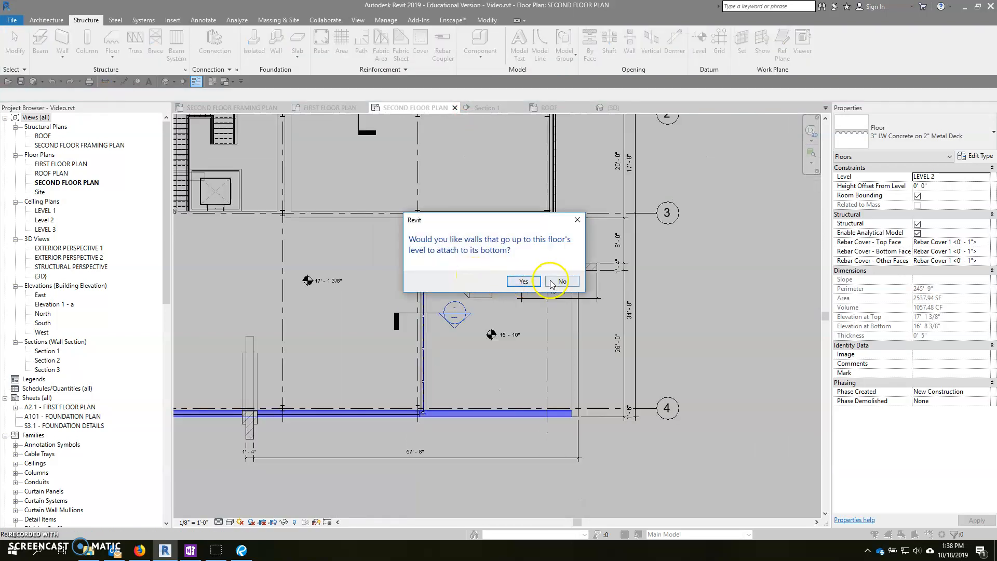
left_click(549, 292)
scroll(500, 309, "down", 3)
left_click(528, 307)
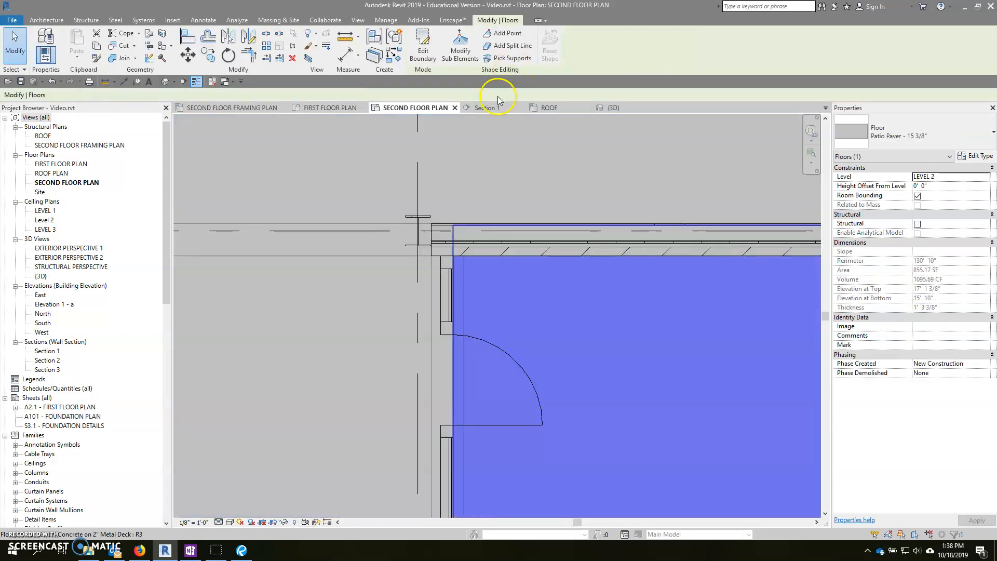
left_click(486, 108)
scroll(388, 399, "down", 2)
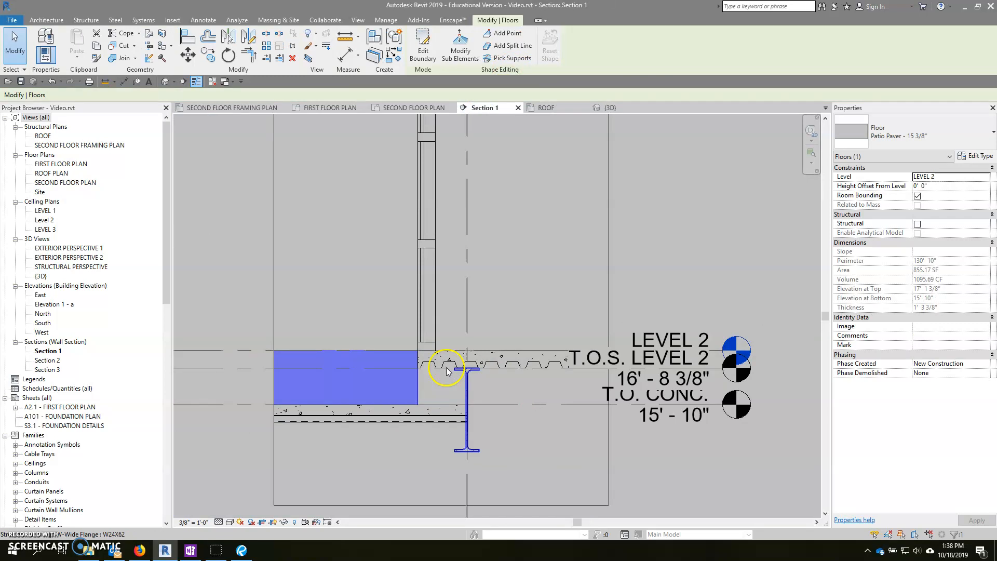
scroll(444, 358, "down", 1)
scroll(491, 435, "down", 1)
scroll(487, 421, "down", 1)
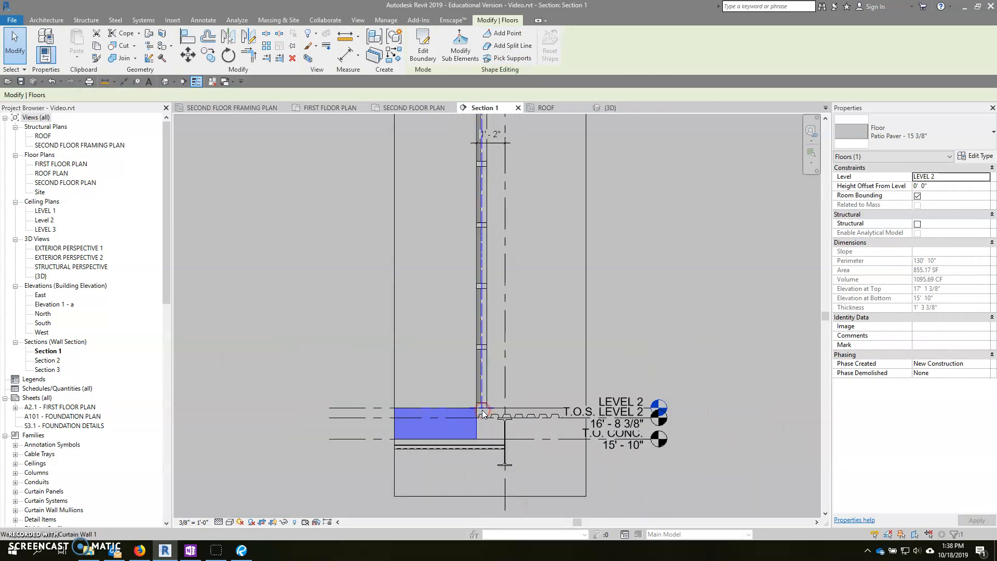
Inspect the brick exterior wall at the roof in Section 1, then close the ROOF view.
left_click(621, 466)
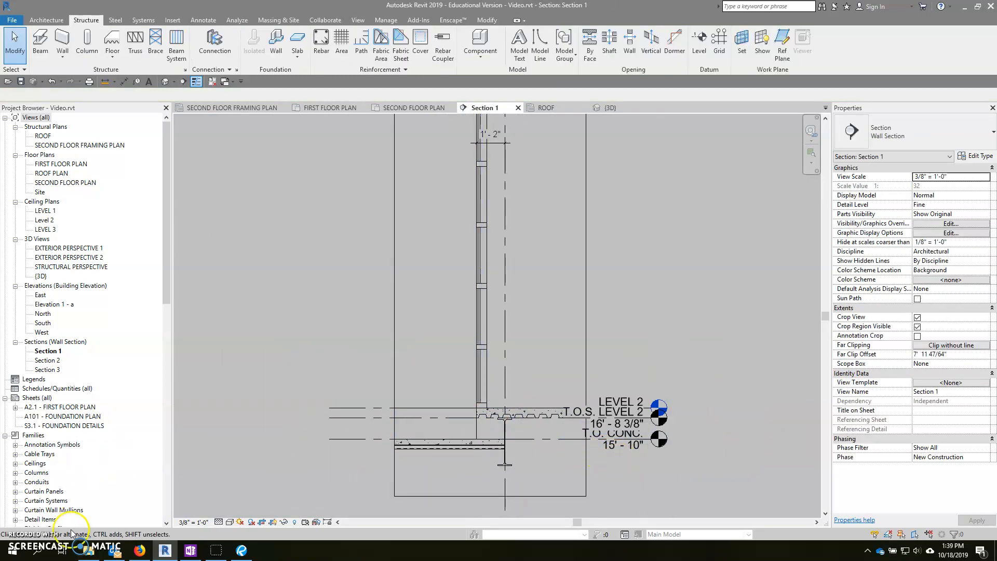
scroll(375, 229, "down", 2)
scroll(376, 228, "down", 2)
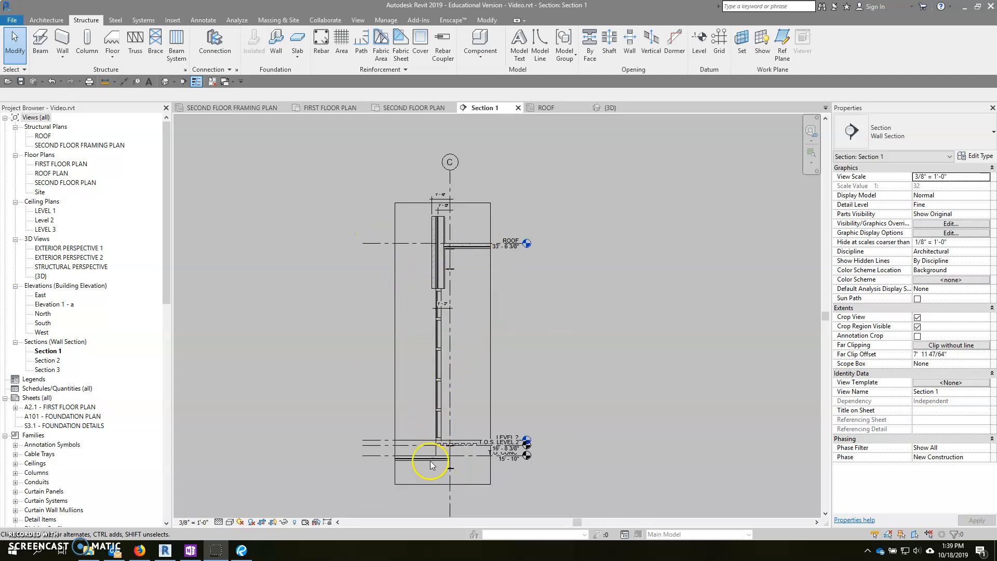
scroll(430, 465, "up", 1)
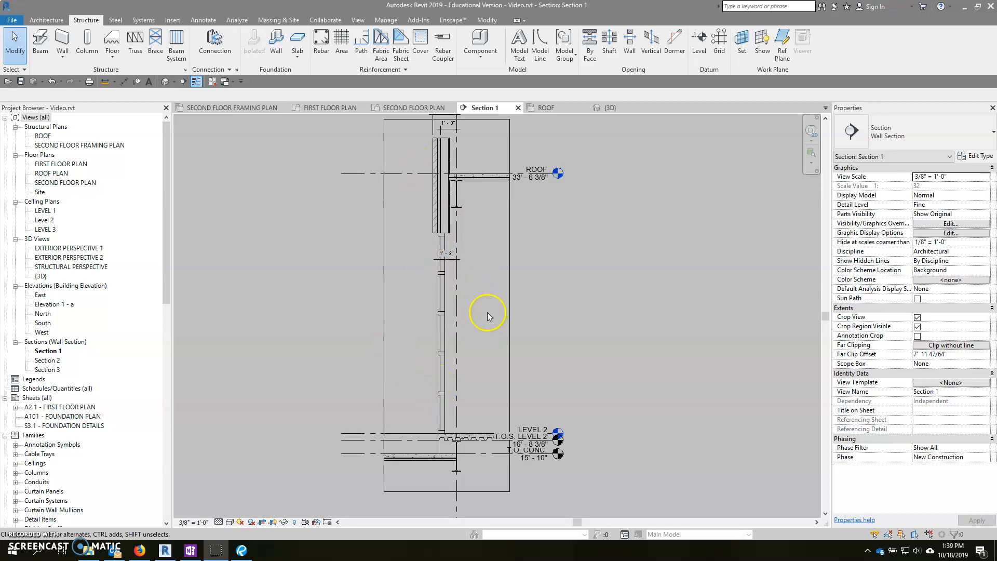
scroll(434, 246, "up", 3)
left_click(436, 163)
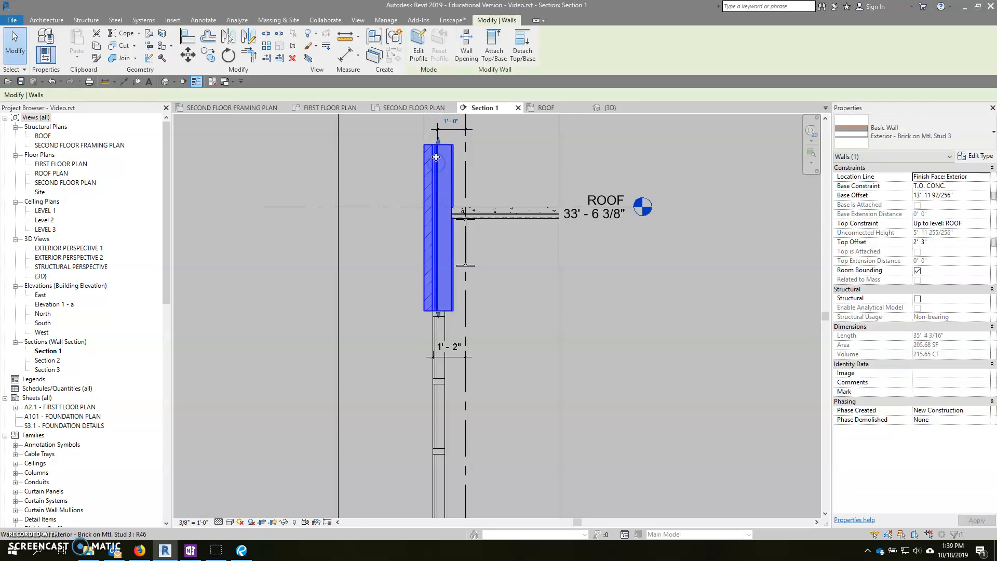
scroll(436, 160, "up", 2)
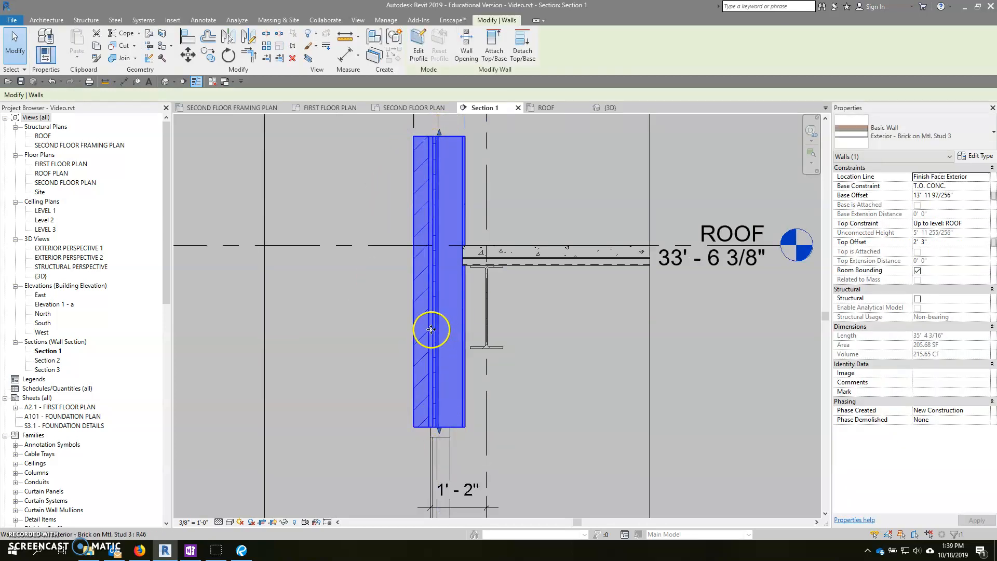
scroll(383, 352, "down", 1)
scroll(382, 352, "down", 1)
scroll(437, 337, "up", 2)
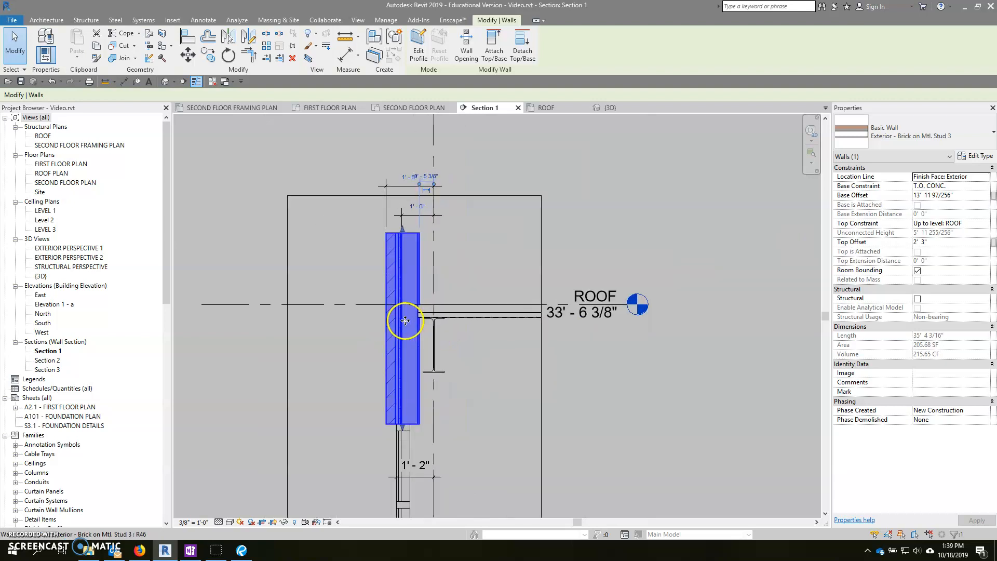
left_click(600, 379)
scroll(600, 378, "down", 2)
scroll(468, 292, "up", 1)
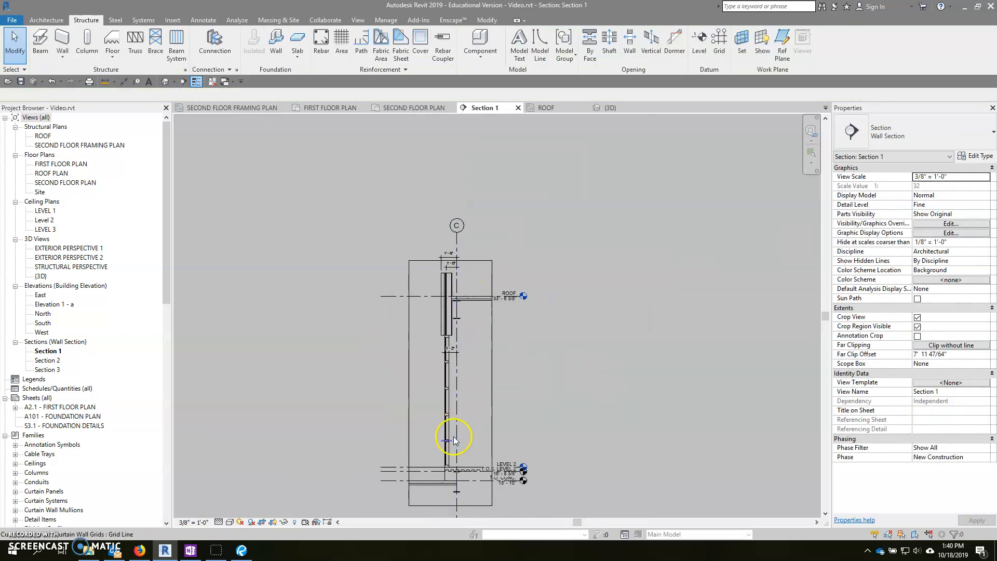
scroll(456, 421, "down", 1)
scroll(457, 243, "down", 1)
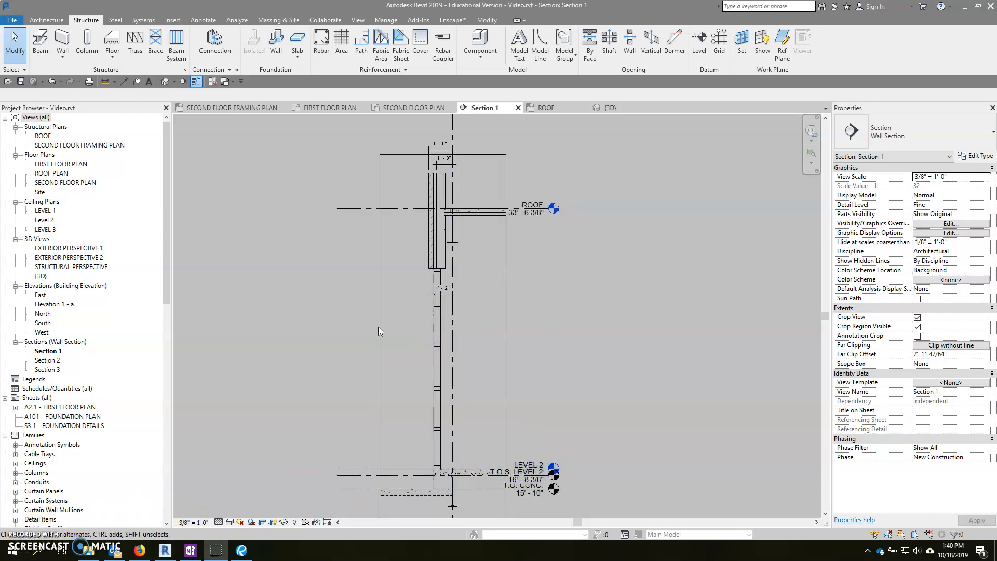
scroll(436, 179, "up", 1)
scroll(486, 205, "up", 1)
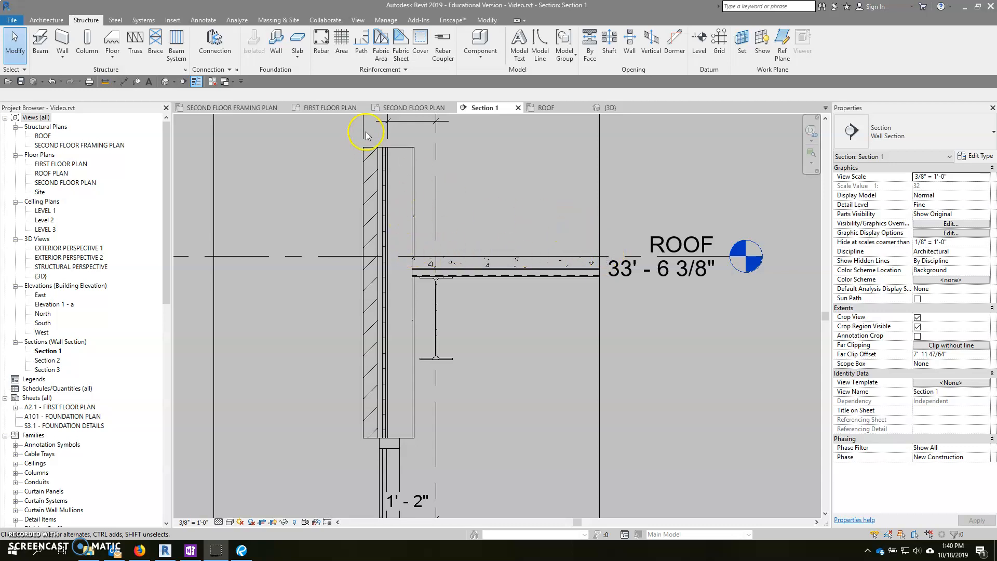
left_click(586, 108)
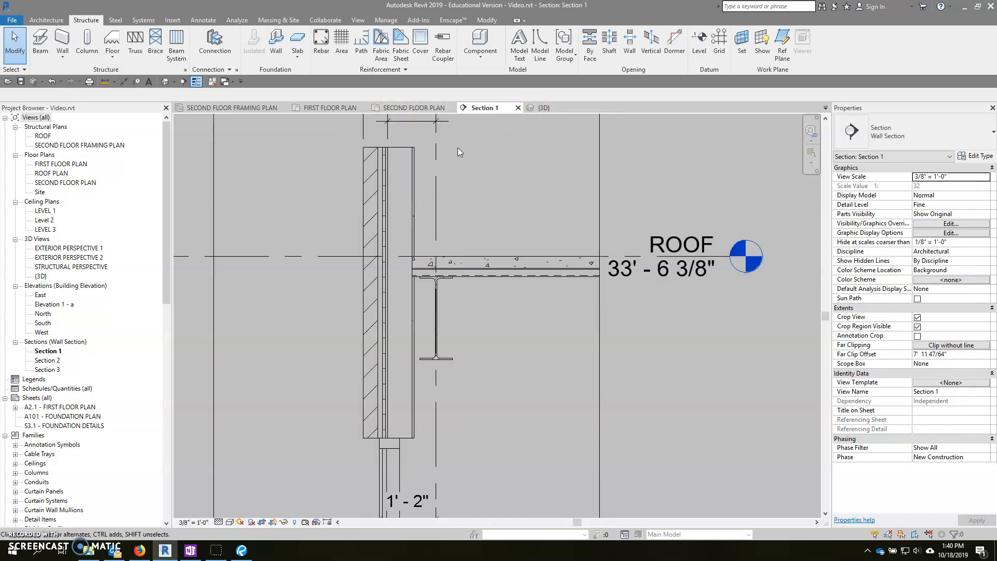
In ROOF PLAN, start a roof by footprint using the Steel Truss - Insulation on Metal Deck - EPDM type.
double_click(51, 173)
scroll(266, 249, "down", 4)
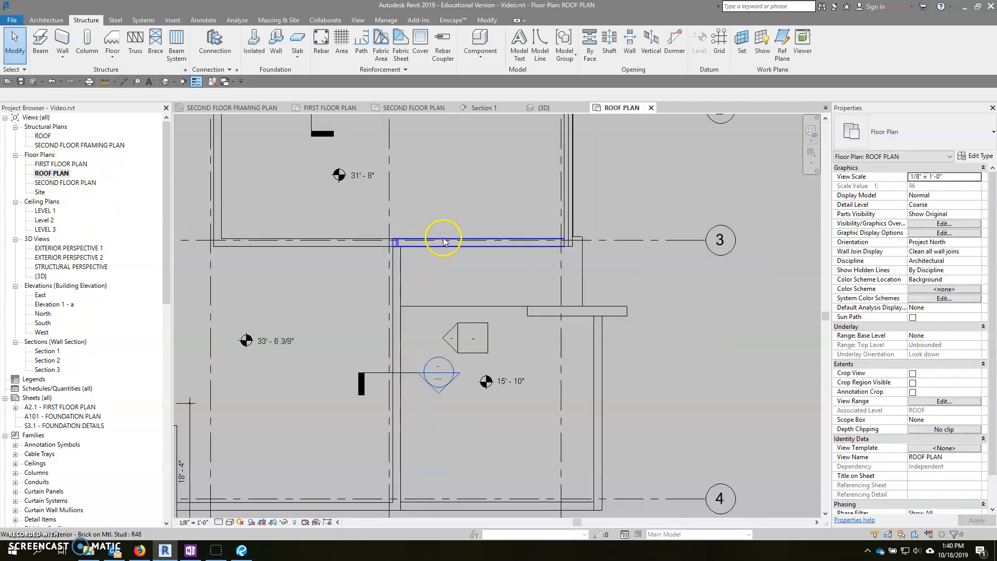
scroll(312, 281, "up", 3)
scroll(439, 330, "up", 1)
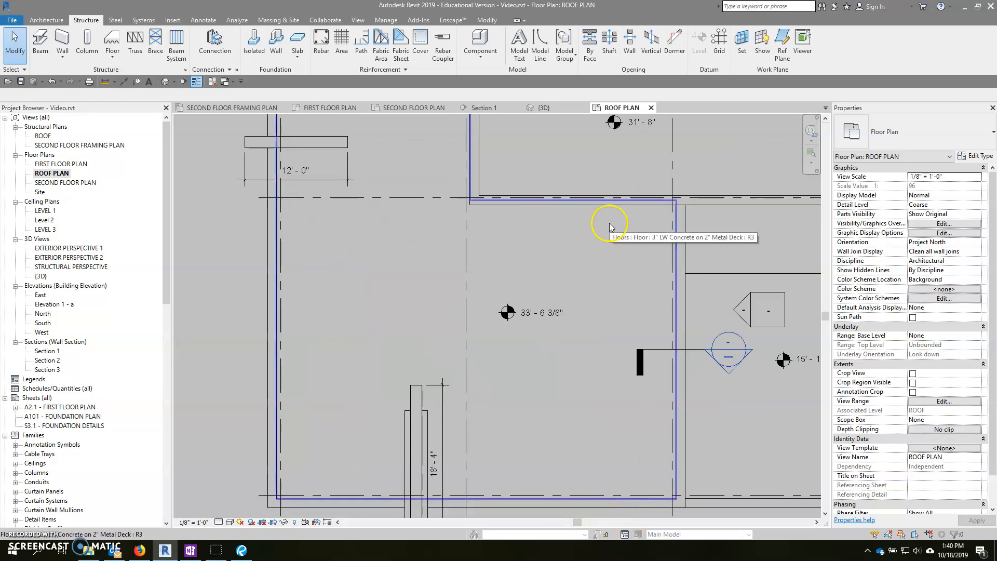
scroll(500, 230, "down", 1)
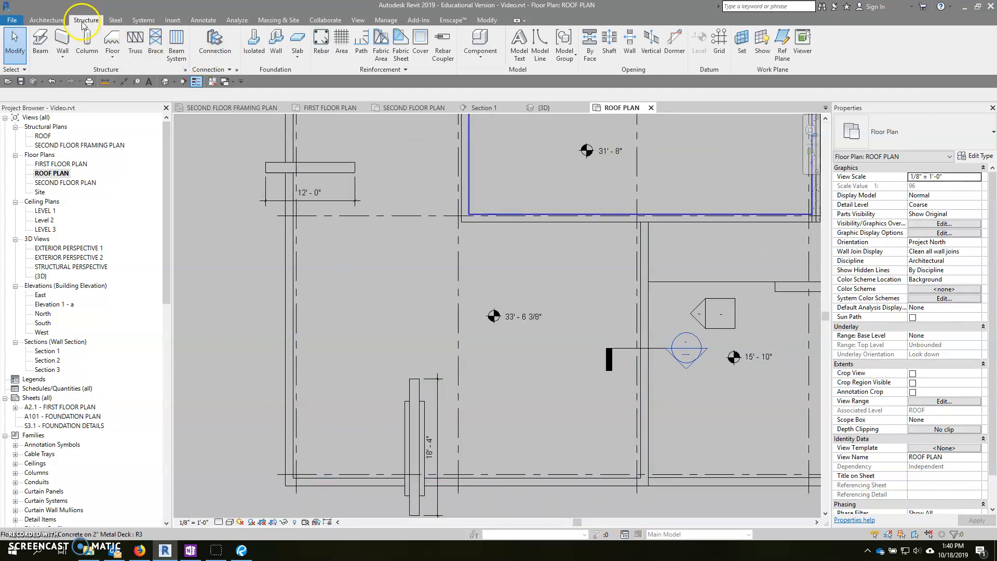
left_click(47, 20)
left_click(193, 60)
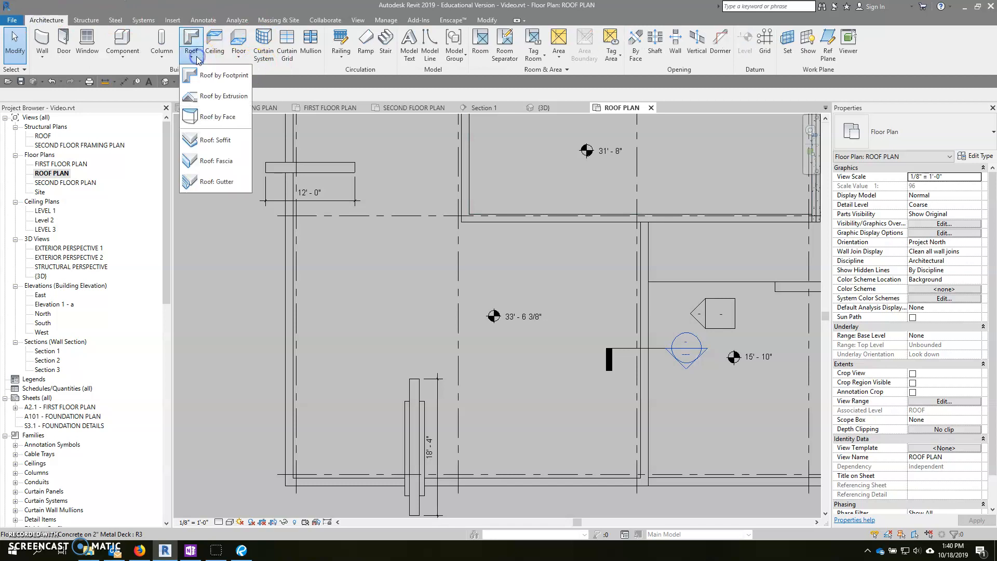
left_click(224, 75)
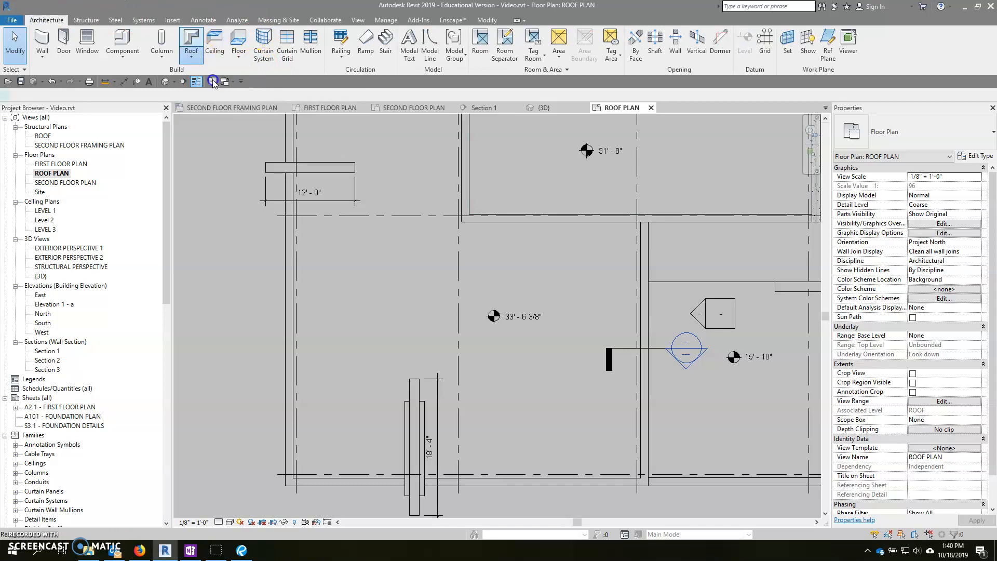
left_click(910, 137)
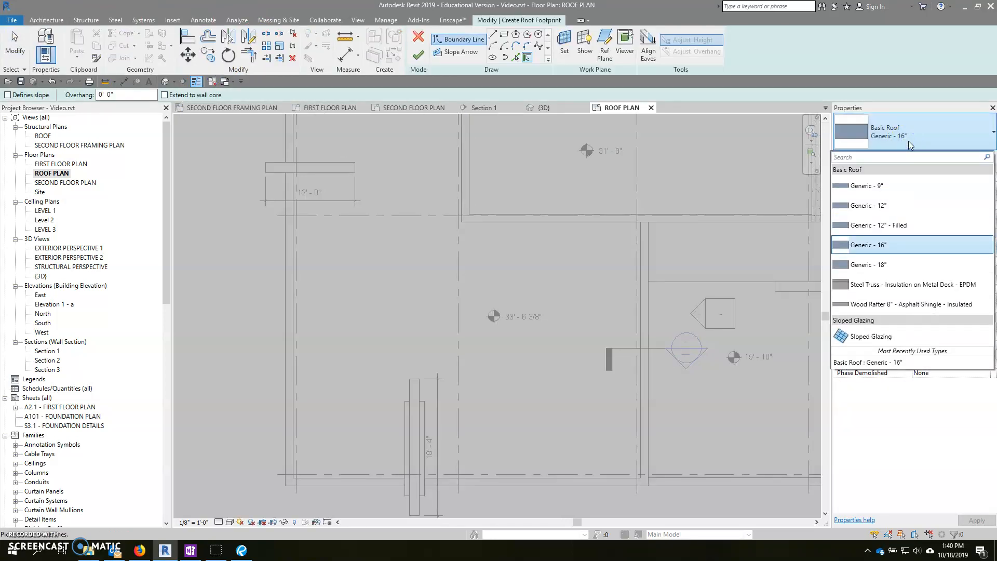
left_click(906, 285)
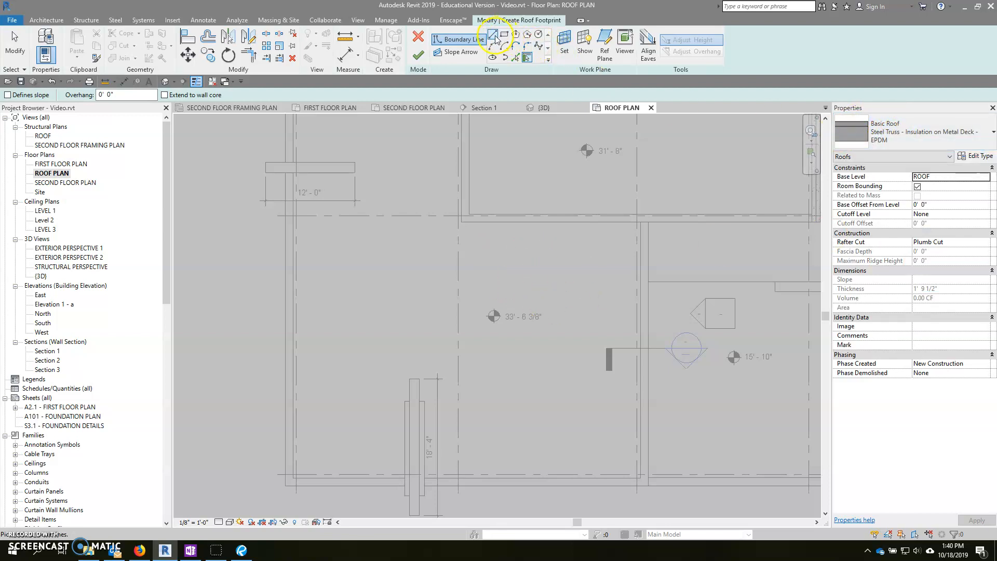
Pick the six walls of the L-shaped outline as the roof boundary.
left_click(516, 58)
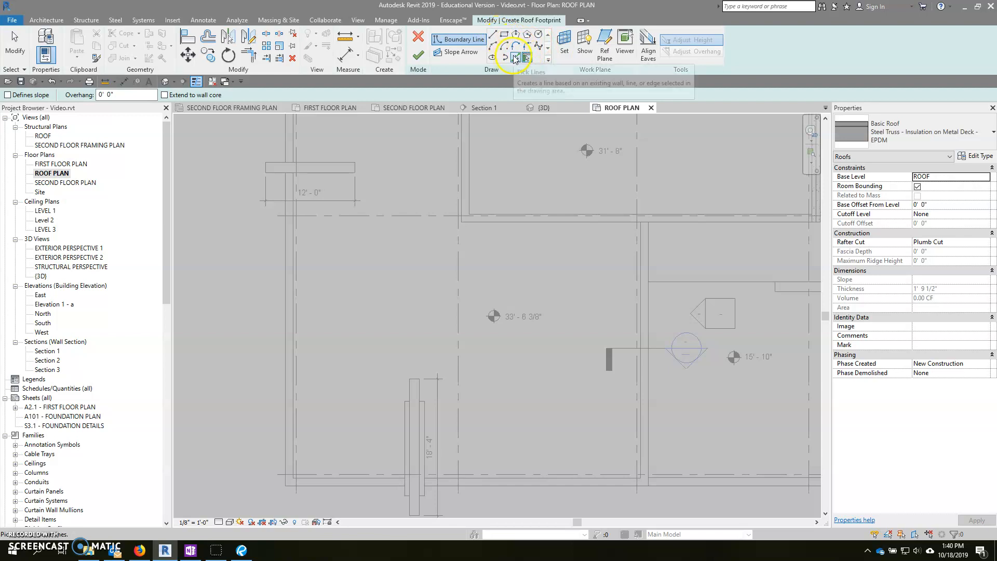
left_click(534, 477)
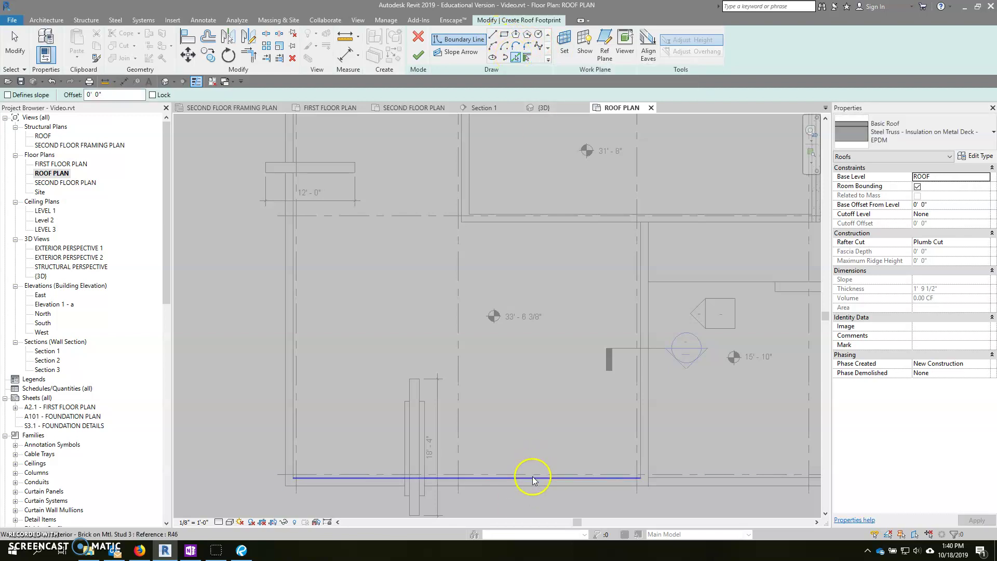
left_click(639, 438)
left_click(511, 225)
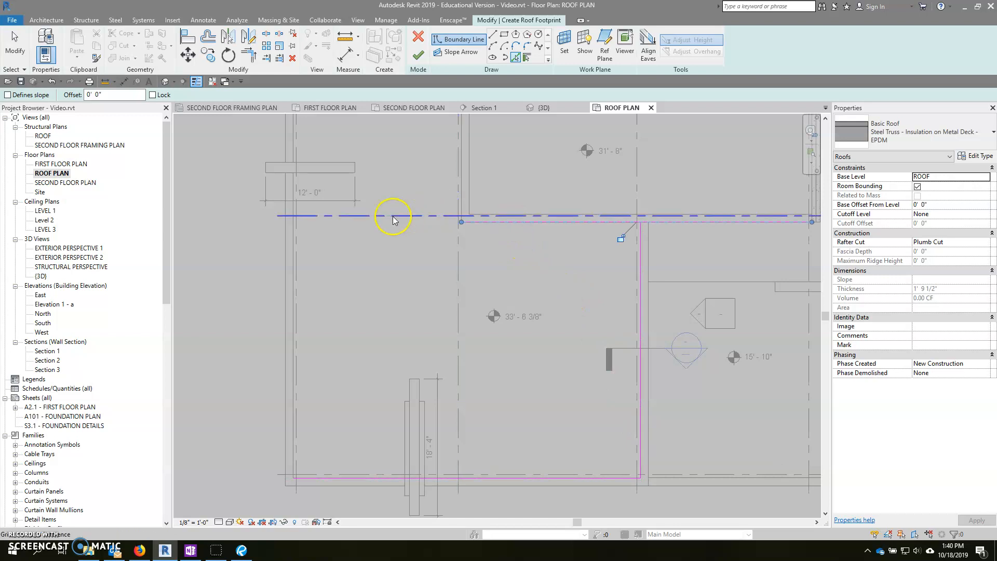
left_click(294, 320)
left_click(462, 196)
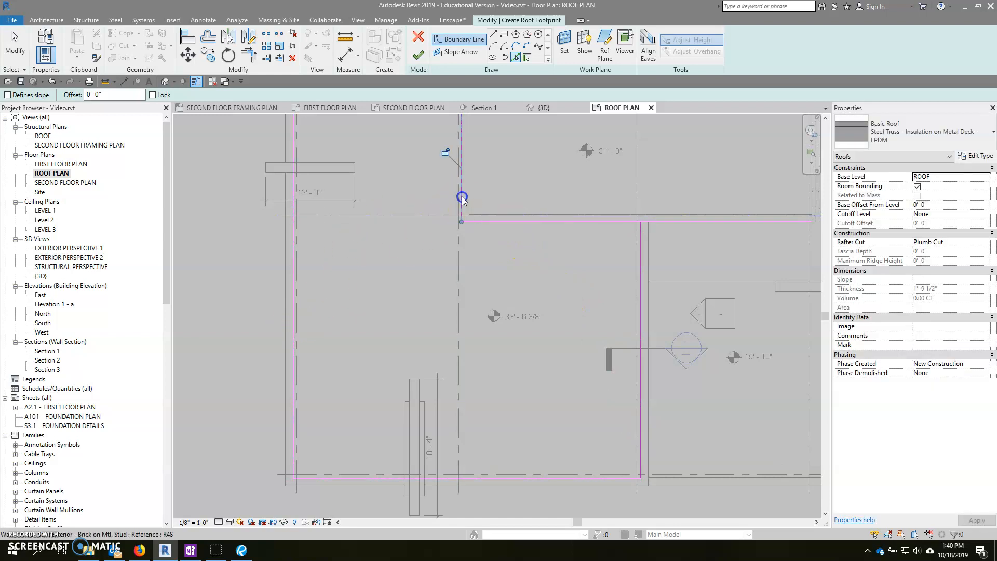
left_click(335, 168)
mouse_move(366, 262)
middle_mouse_down()
mouse_move(366, 335)
mouse_move(367, 276)
middle_mouse_up()
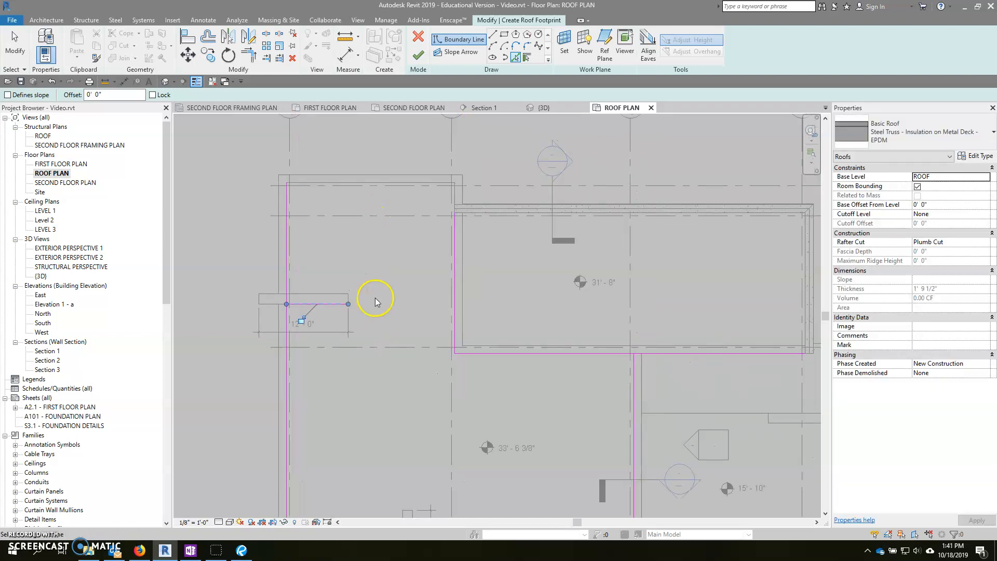
key("Escape")
Trim the boundary lines at the corner into a clean L-shaped footprint.
left_click(327, 311)
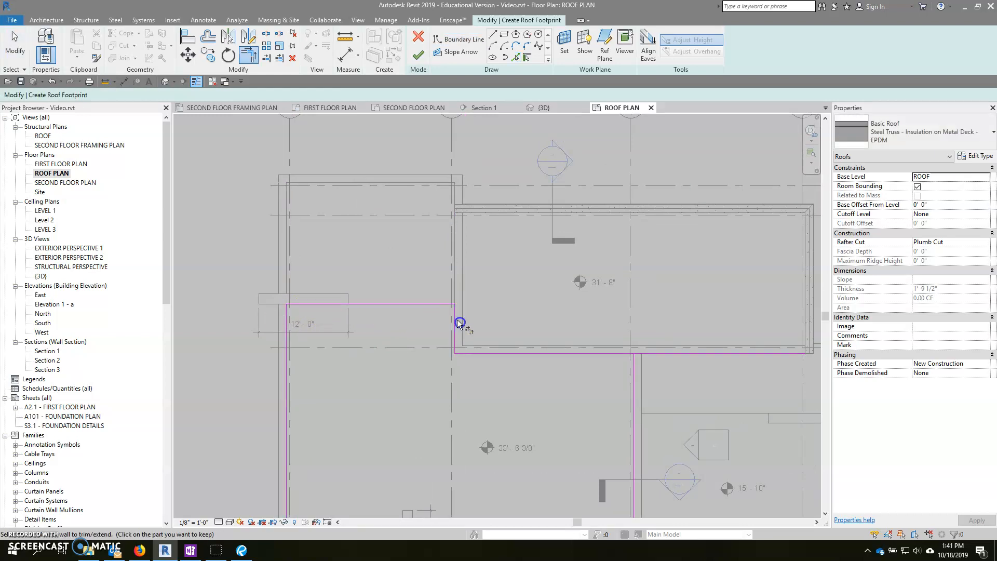
scroll(460, 324, "down", 2)
left_click(532, 331)
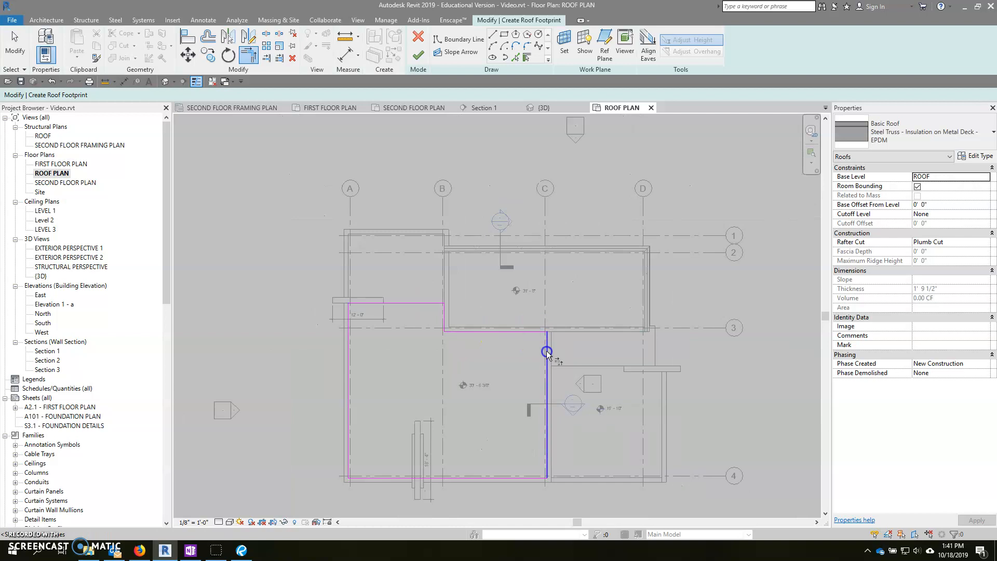
left_click(547, 351)
scroll(419, 429, "up", 2)
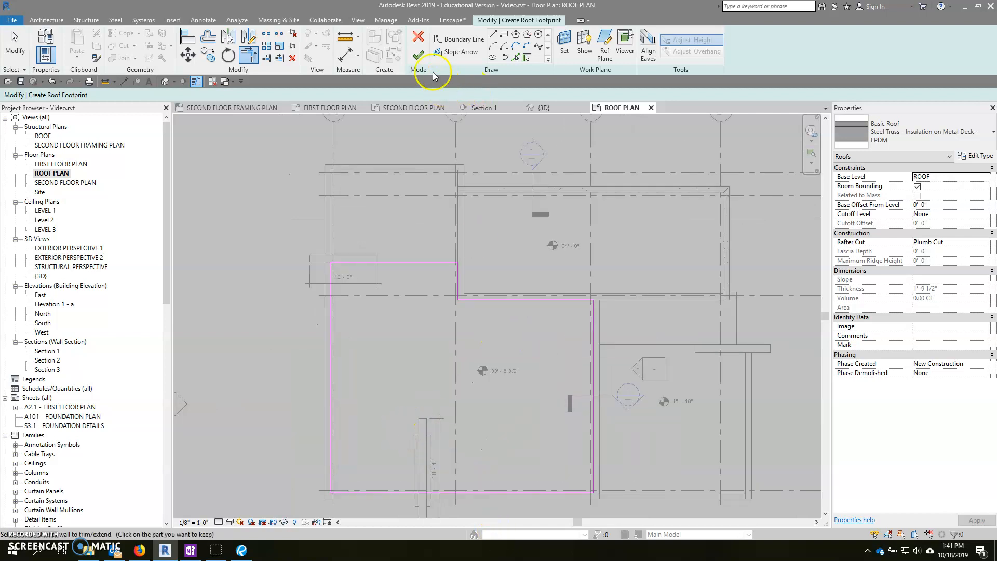
Finish the roof footprint, return to Section 1 and duplicate the roof type.
left_click(418, 53)
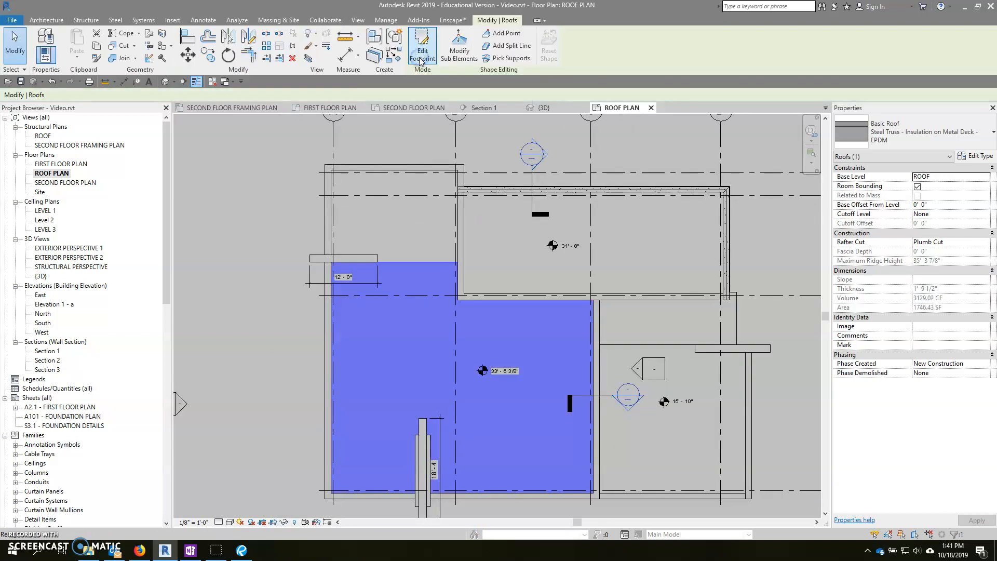
left_click(483, 108)
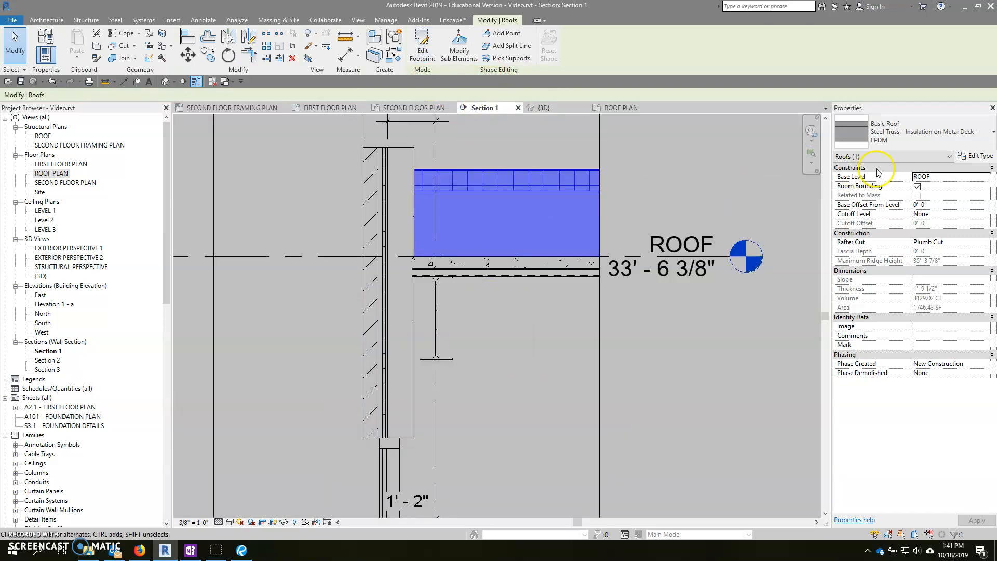
left_click(973, 157)
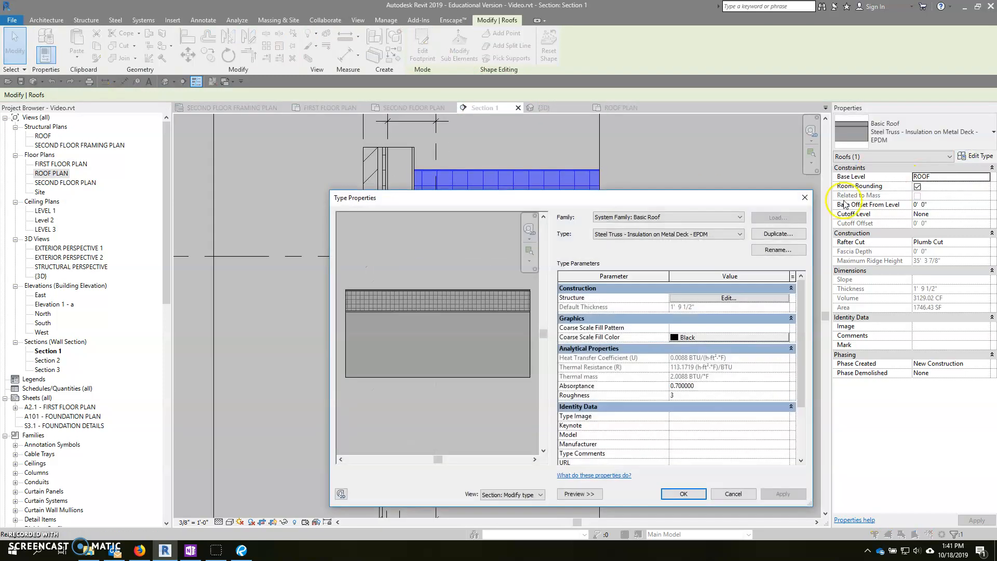
left_click(778, 235)
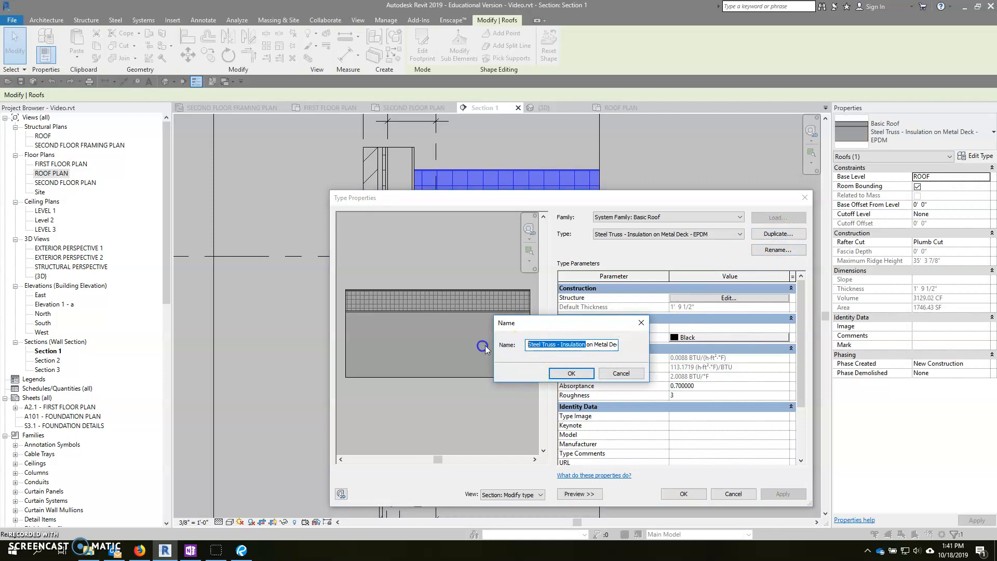
Rename the duplicated roof type to 'Insulation - EPDM'.
left_click(554, 346)
left_click_drag(559, 345, 423, 342)
key("BackSpace")
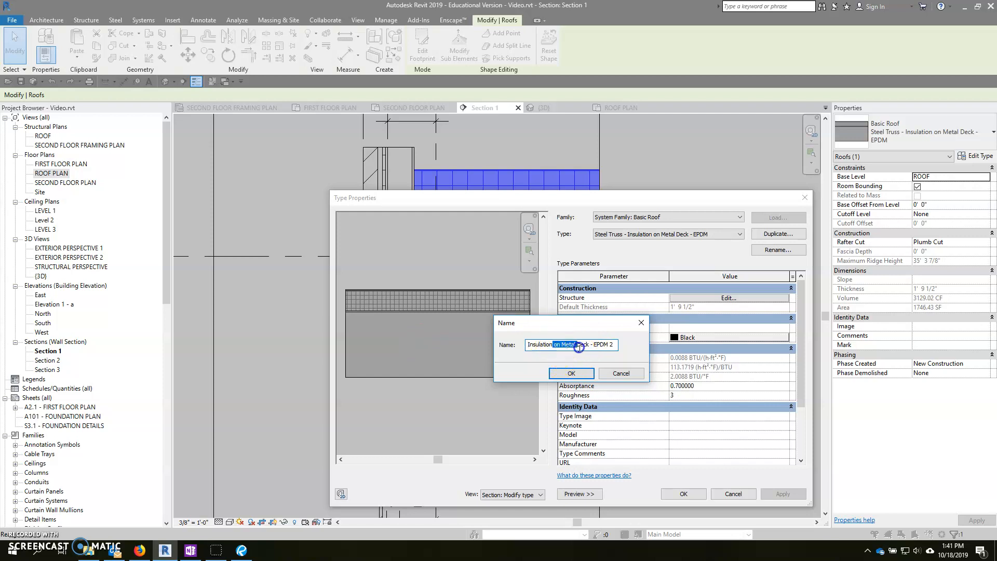
key("BackSpace")
key("Delete")
key("Delete")
left_click(572, 373)
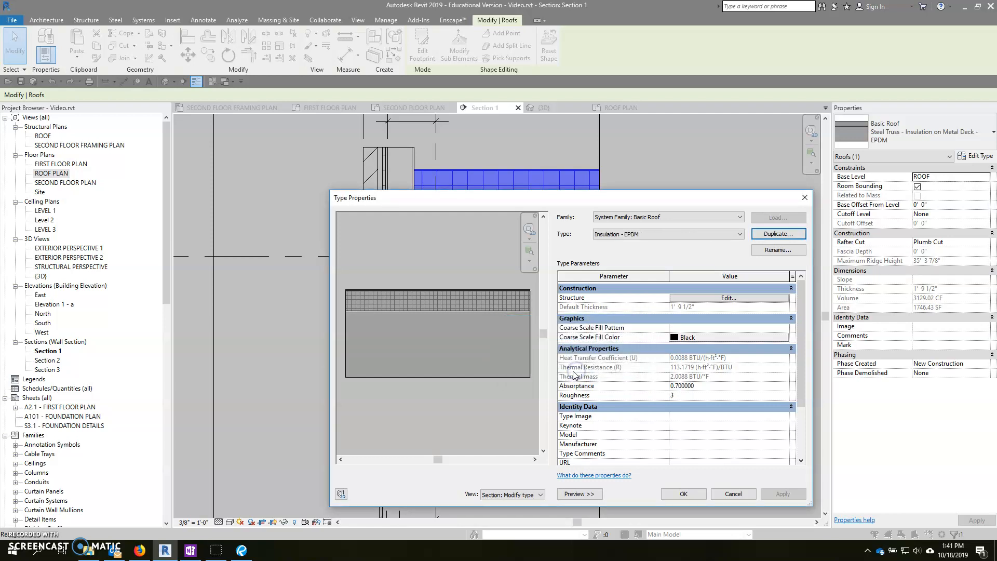
Delete the Structure, Steel and Thermal/Air layers from the roof type's structure.
left_click(725, 299)
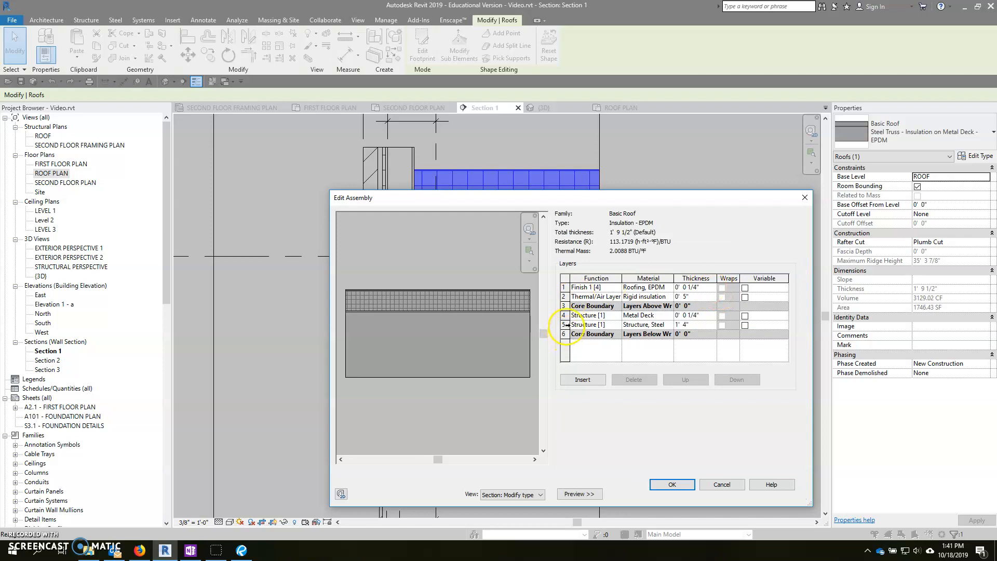
left_click(565, 325)
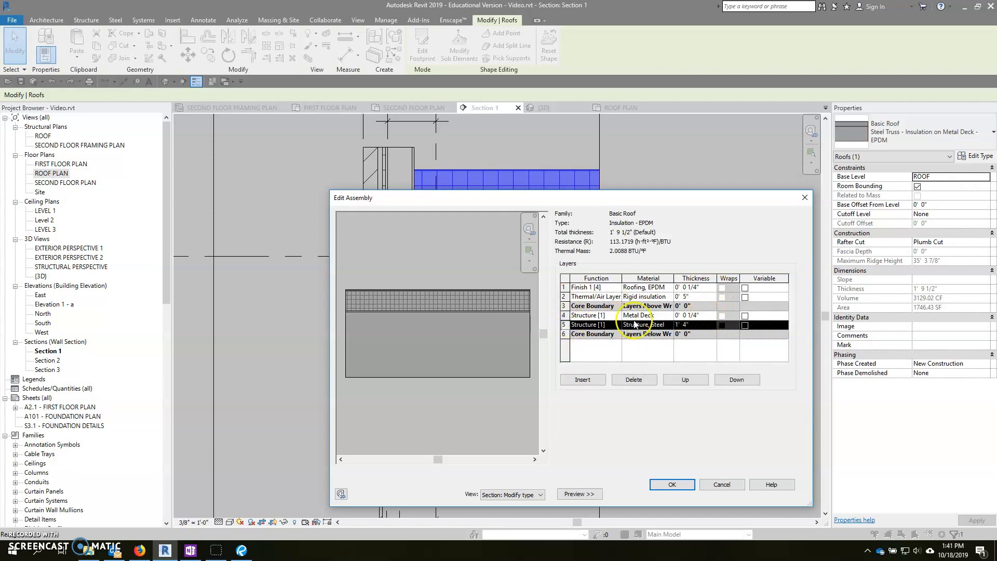
left_click(633, 379)
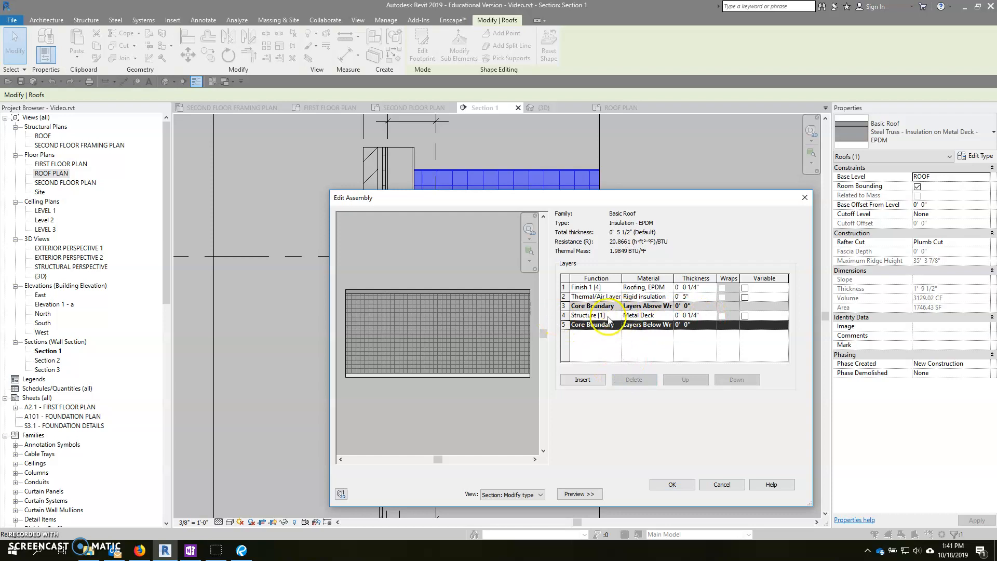
left_click(565, 297)
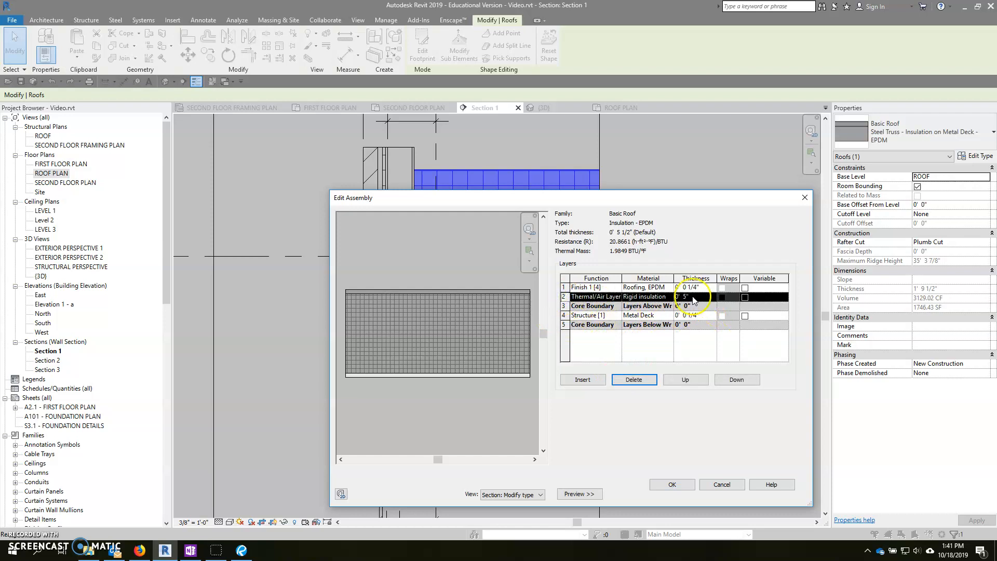
left_click(634, 379)
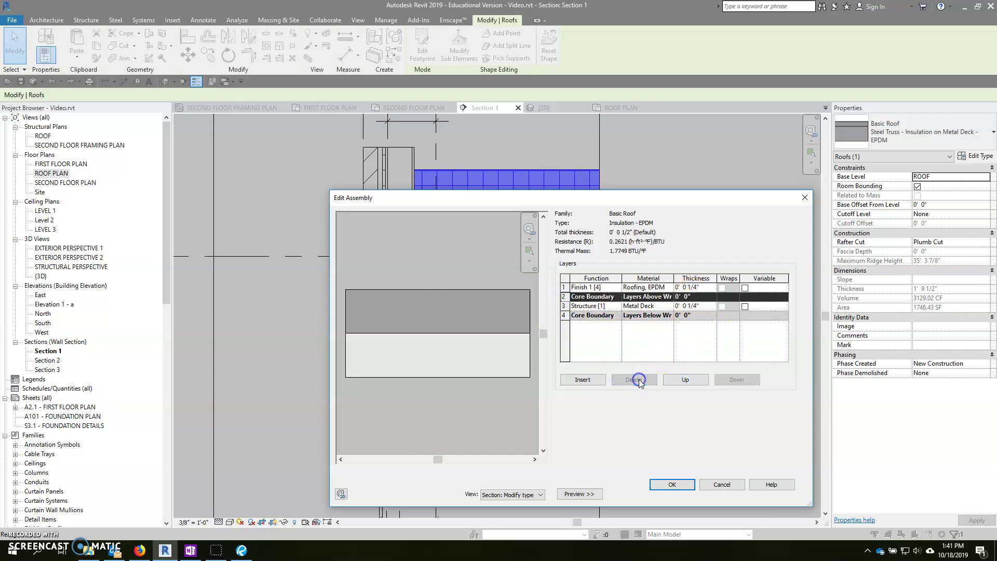
Change the Metal Deck layer to Rigid insulation at 4" thickness, 4 1/4" total.
left_click(648, 305)
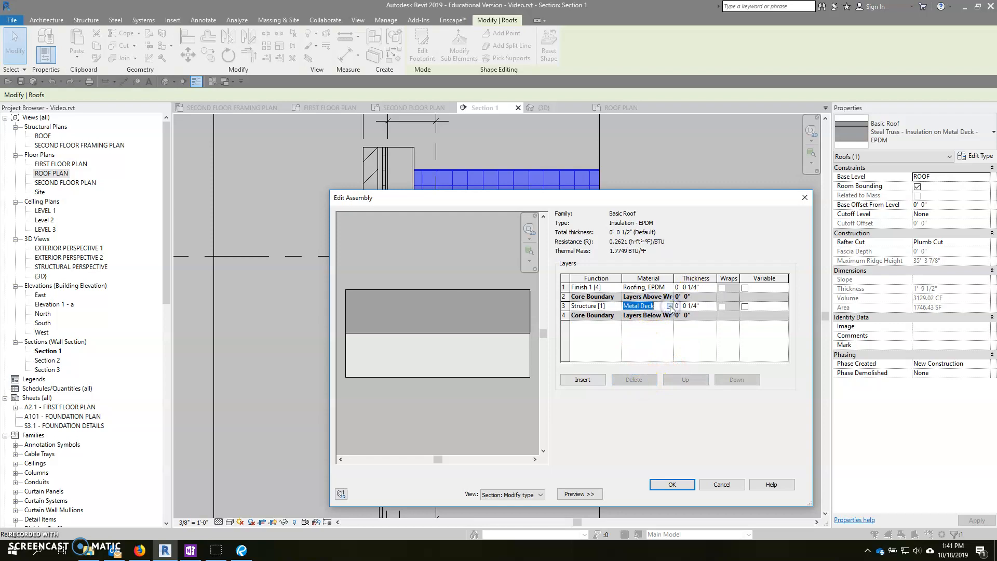
left_click(670, 305)
type("rigi")
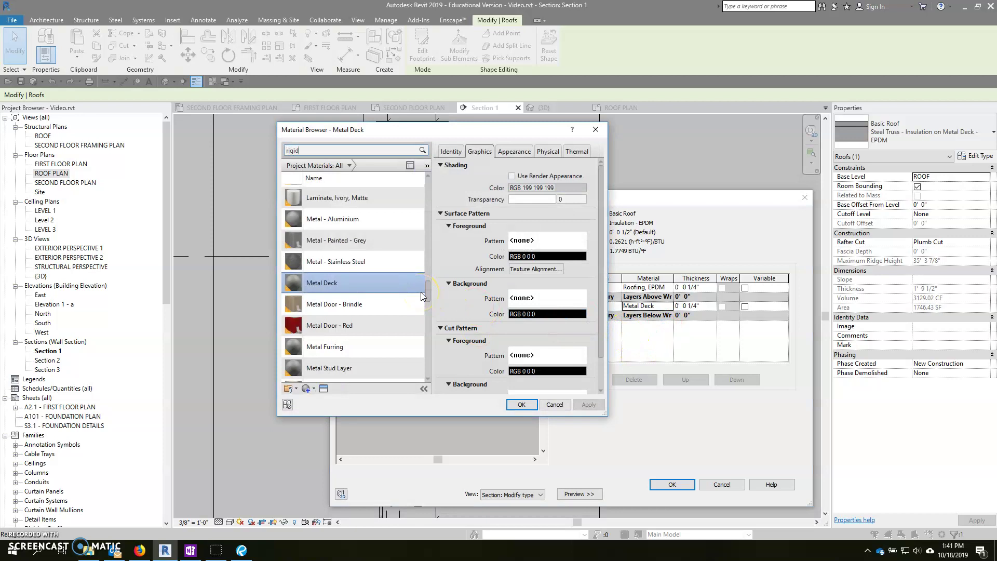
type("d")
left_click(345, 229)
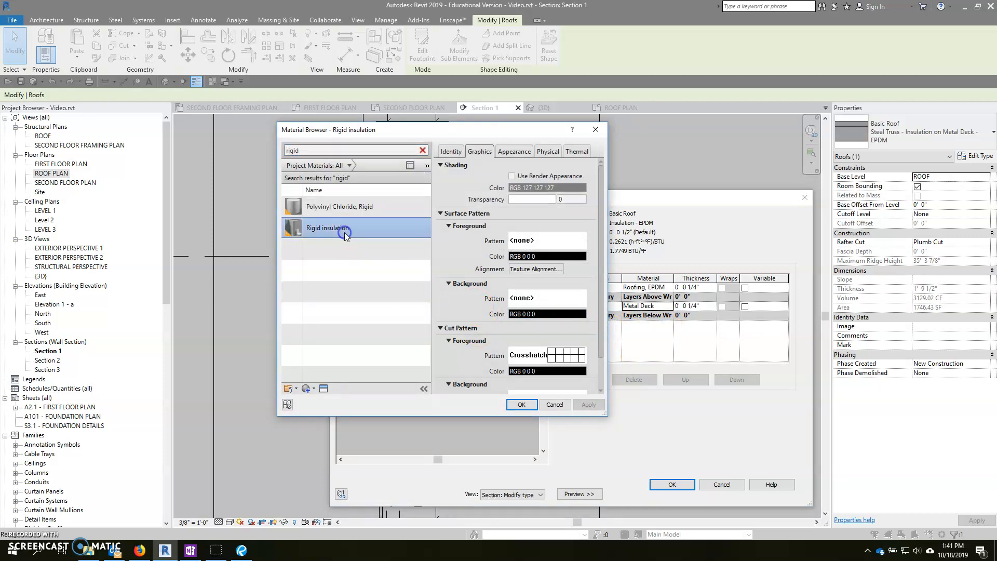
left_click(522, 405)
type("4\"")
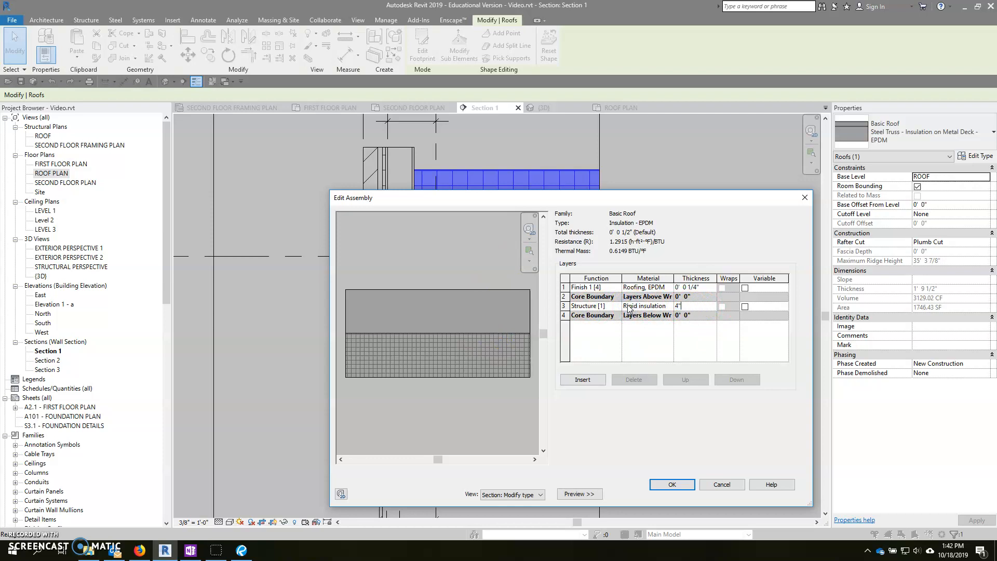
left_click(694, 288)
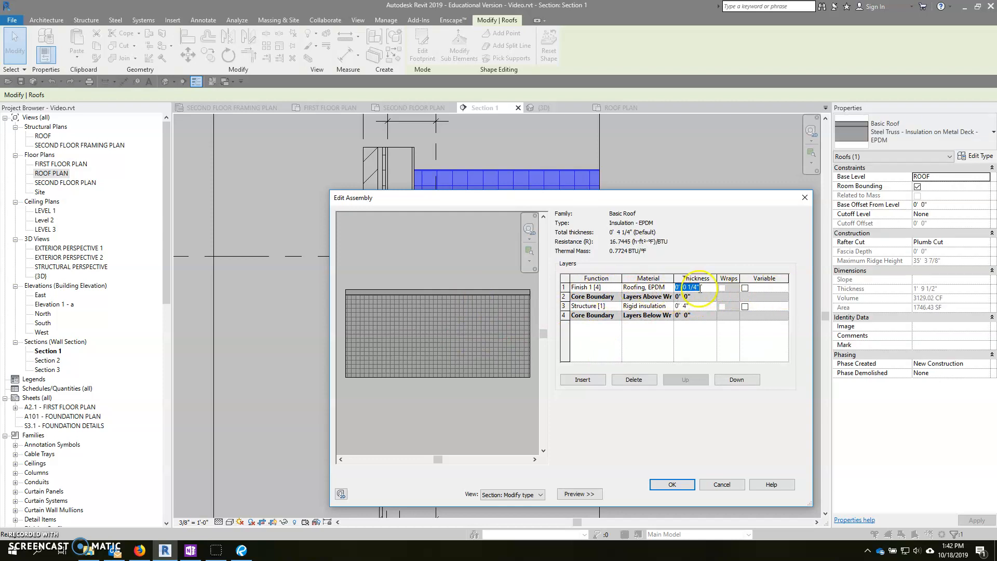
Confirm the roof layers and type properties so the Insulation - EPDM roof sits atop the deck.
left_click(671, 485)
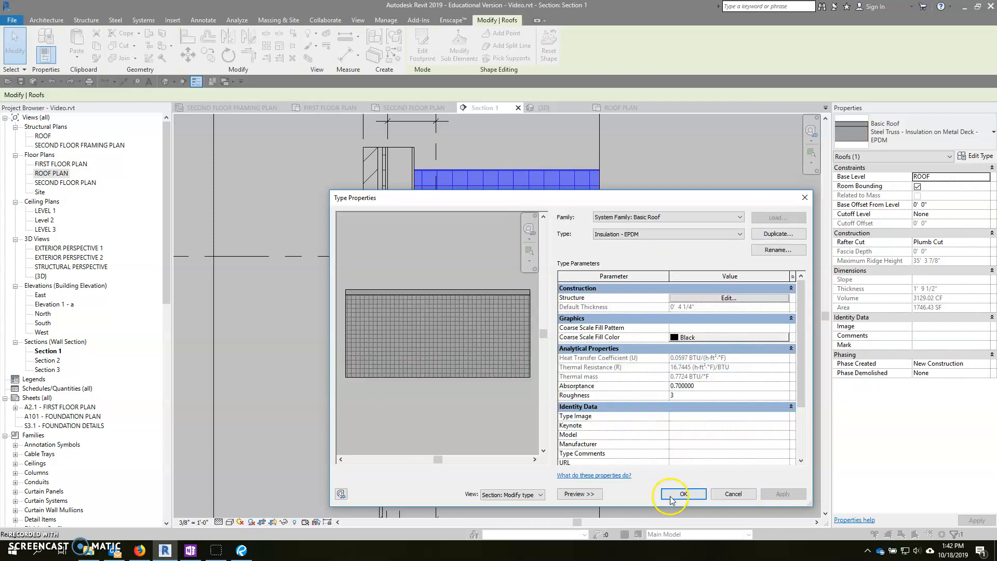
left_click(675, 490)
key("Escape")
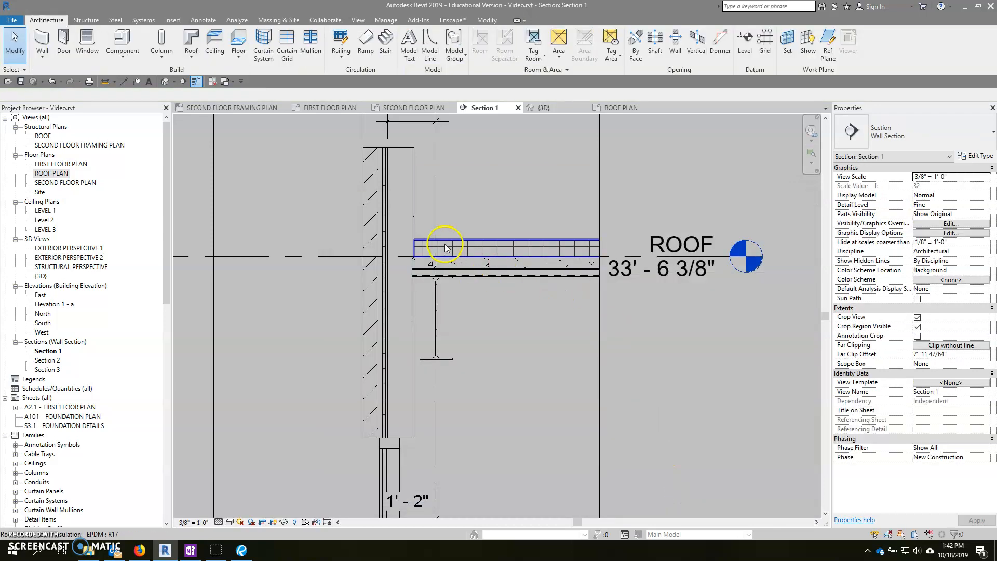
scroll(546, 249, "up", 3)
scroll(570, 256, "up", 2)
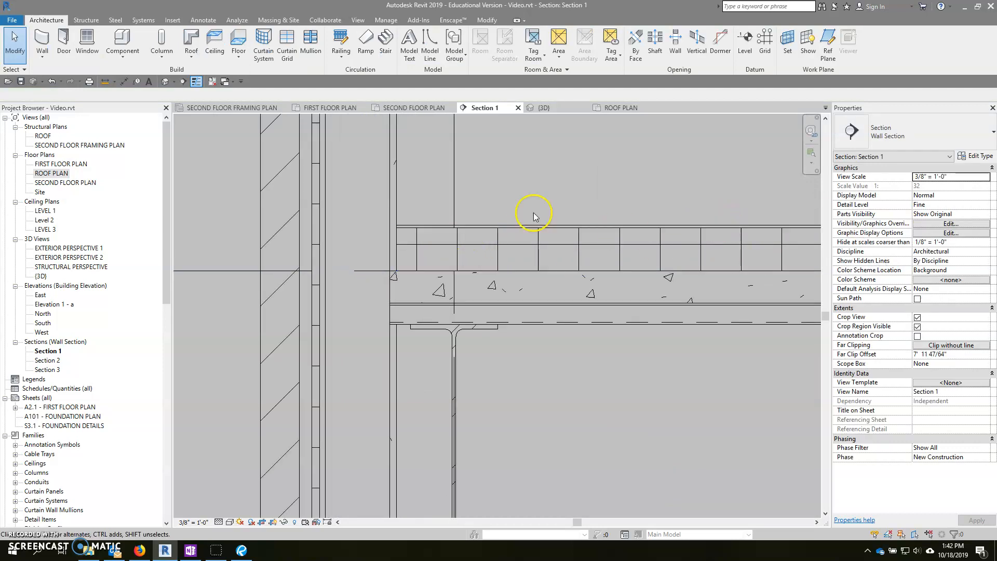
scroll(406, 312, "down", 3)
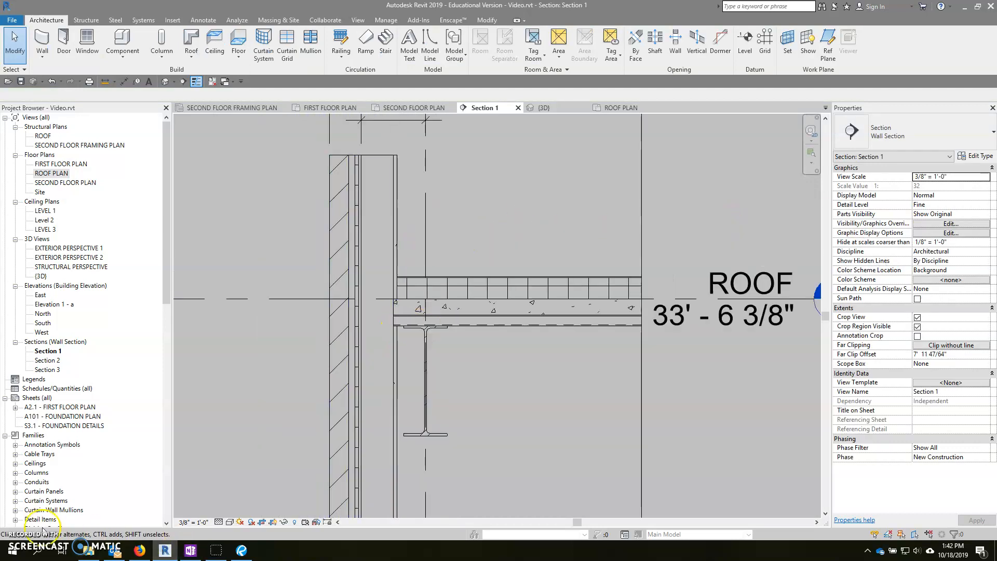
scroll(447, 322, "down", 2)
scroll(446, 322, "up", 2)
scroll(435, 291, "up", 1)
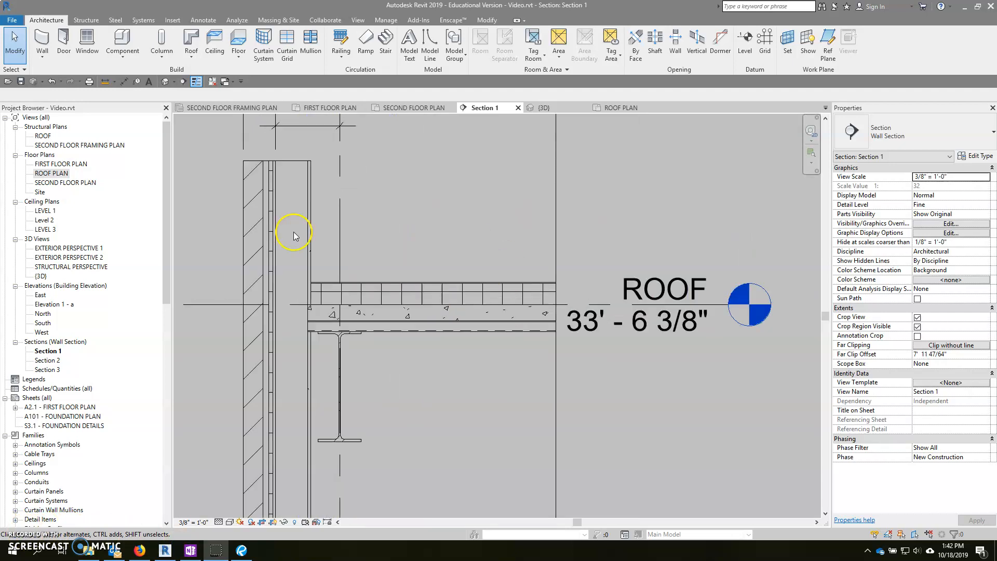